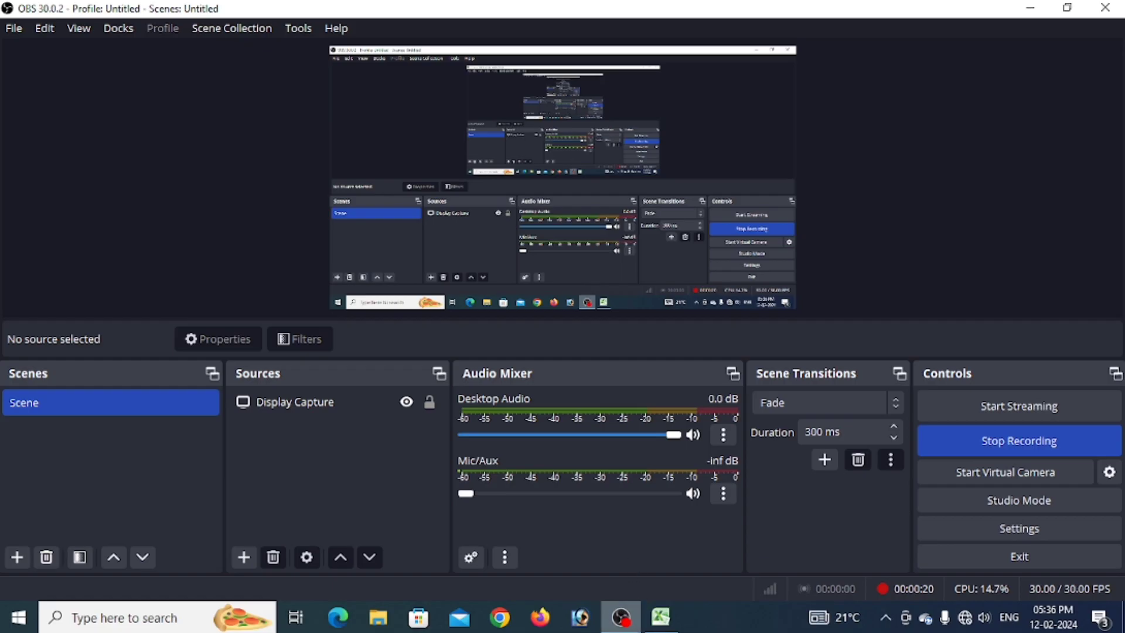
Switch to the Excel workbook Lab6( Conditional Formating) and look over the sales table and formatting tasks on Sheet1
click(661, 616)
scroll(433, 358, down, 4)
scroll(433, 359, up, 4)
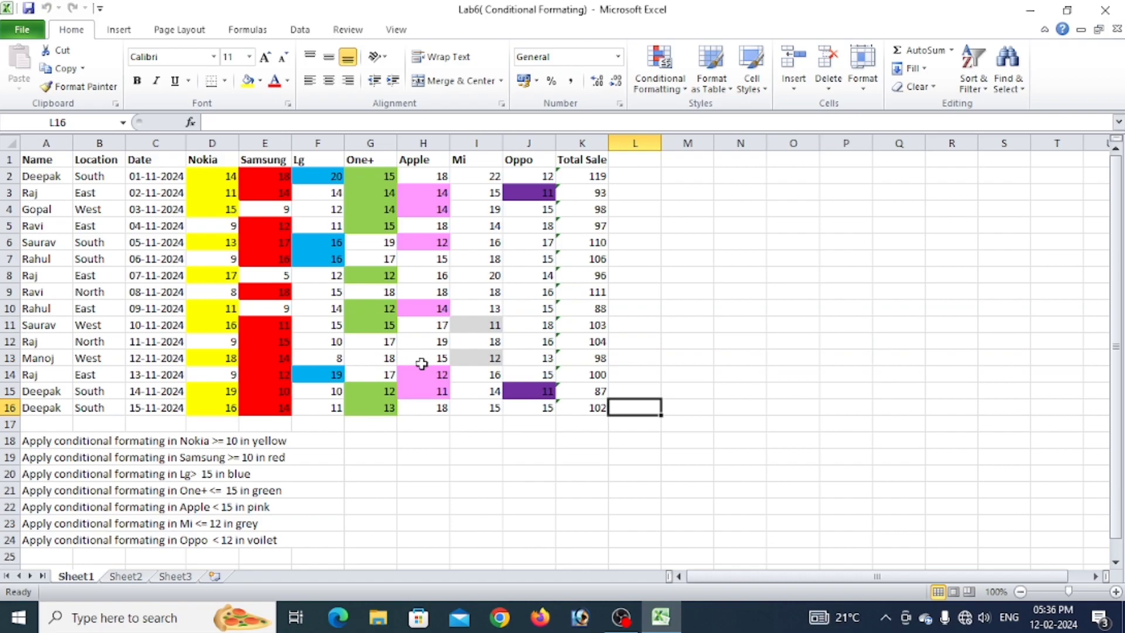
Enter 10, 12, 12, 125, 125, 12, 15, 15, 15415, 15, 15 and 55 down column C from C46
scroll(421, 364, down, 14)
click(159, 212)
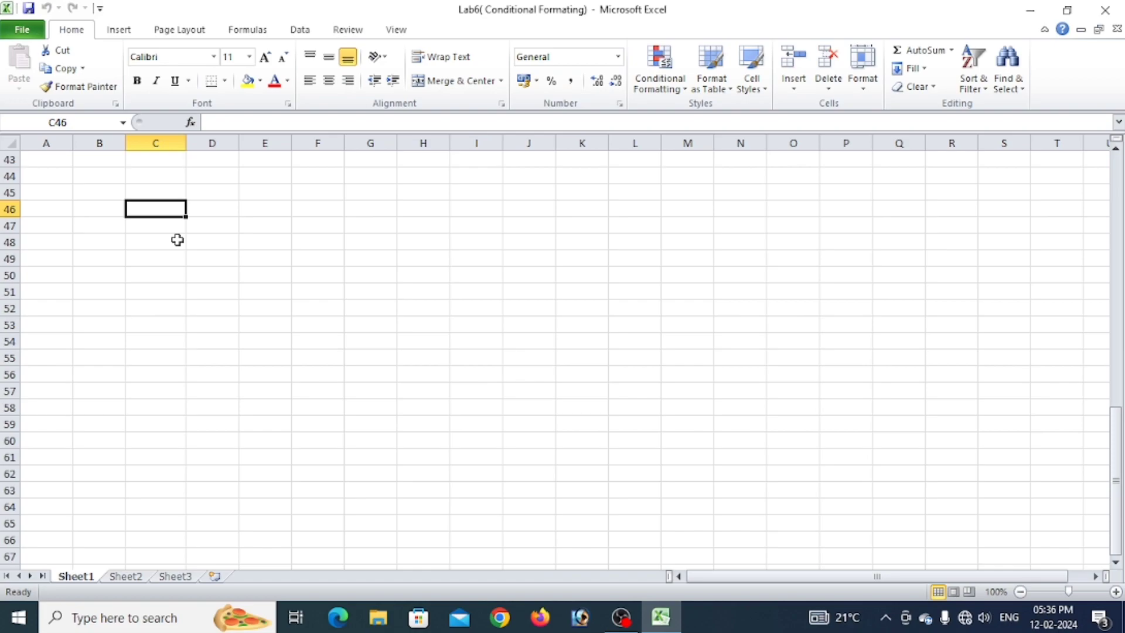
text(10)
key(Return)
text(12)
key(Return)
text(12)
key(Return)
text(125)
key(Return)
text(125)
key(Return)
text(12)
key(Return)
text(15)
key(Return)
text(15)
key(Return)
text(15415)
key(Return)
text(15)
key(Return)
text(15)
key(Return)
text(55)
Replace the value in cell C54 with 11
key(Up)
key(Up)
key(Up)
text(11)
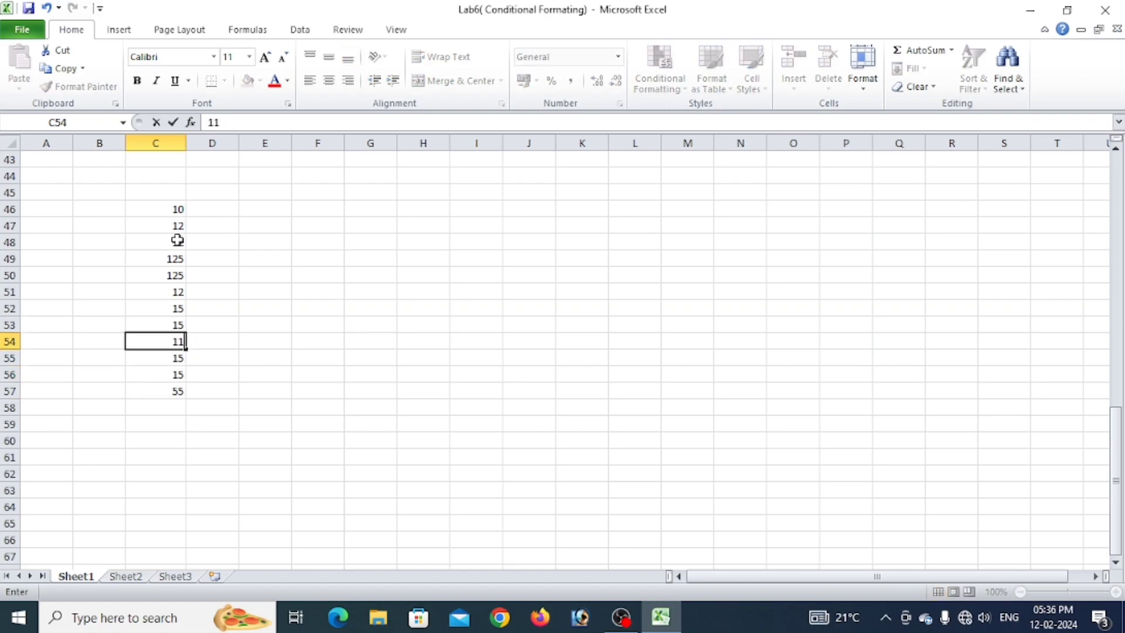
key(Return)
click(263, 369)
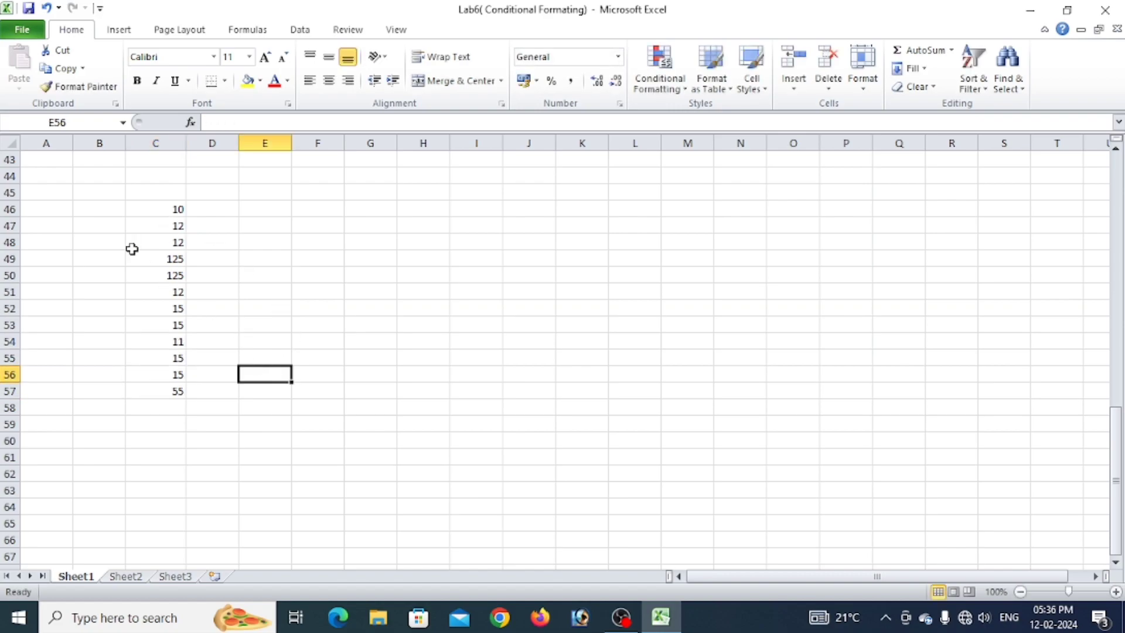
drag(151, 209, 157, 383)
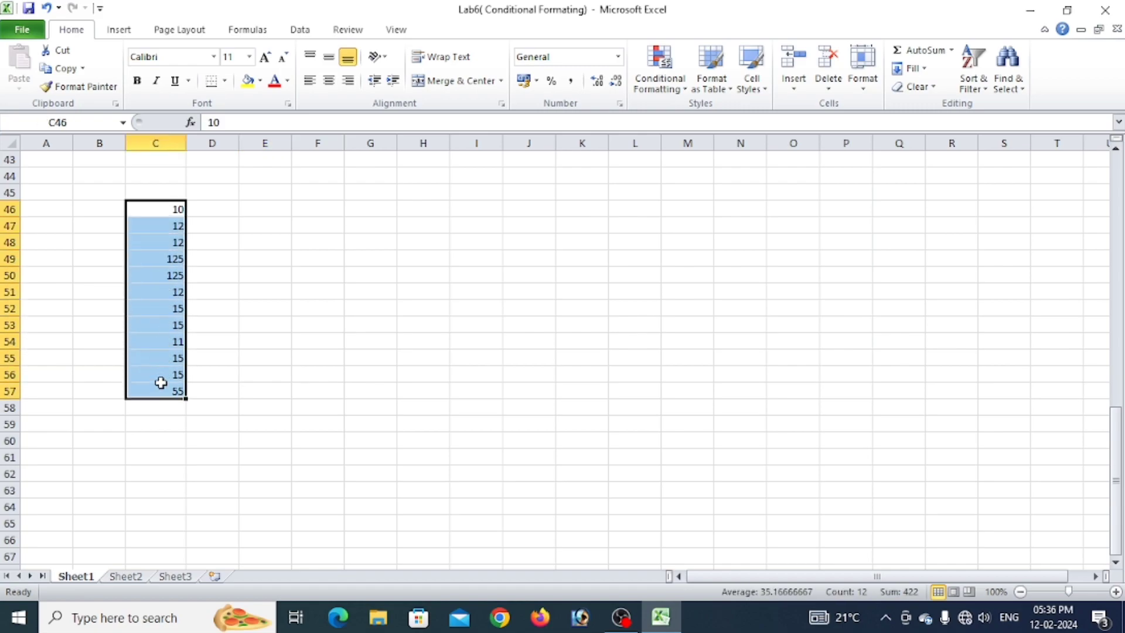
click(205, 307)
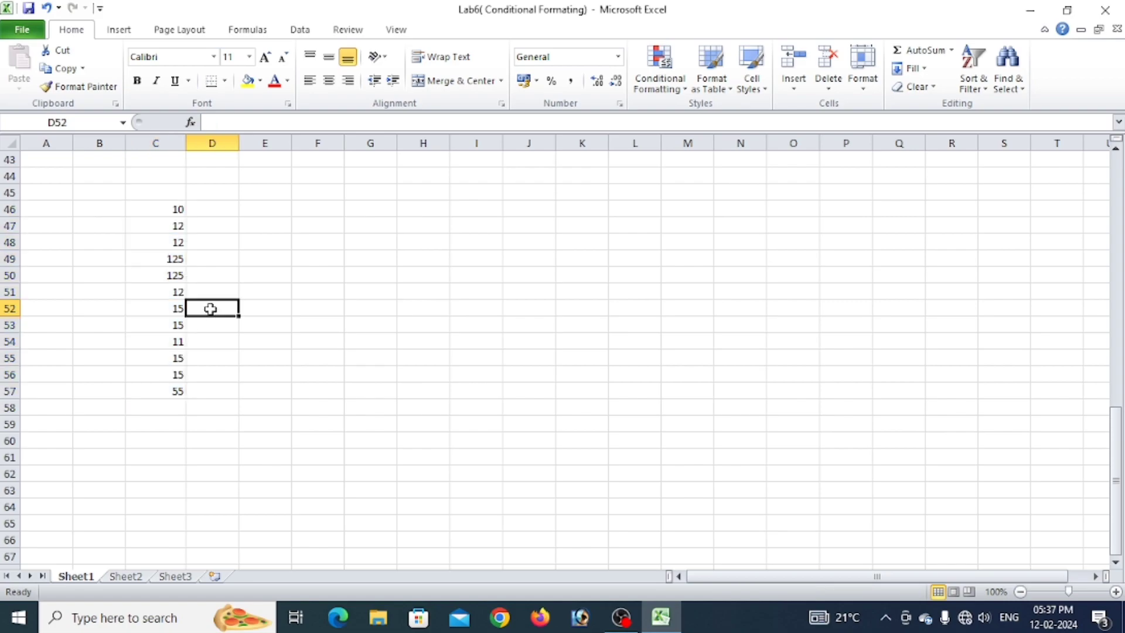
drag(153, 212, 173, 390)
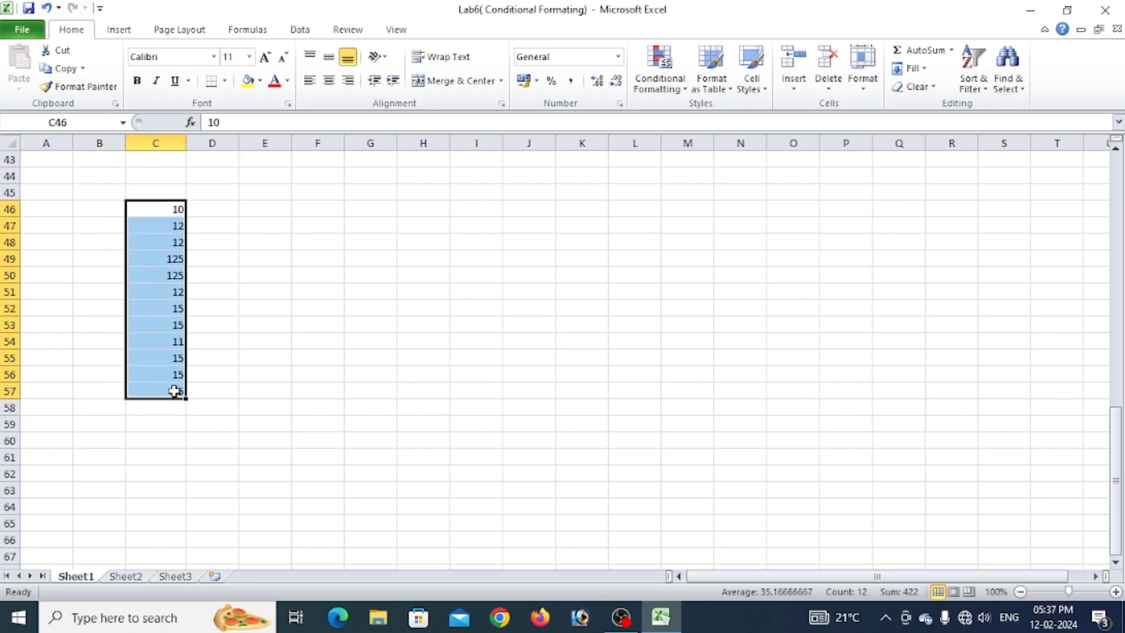
click(407, 418)
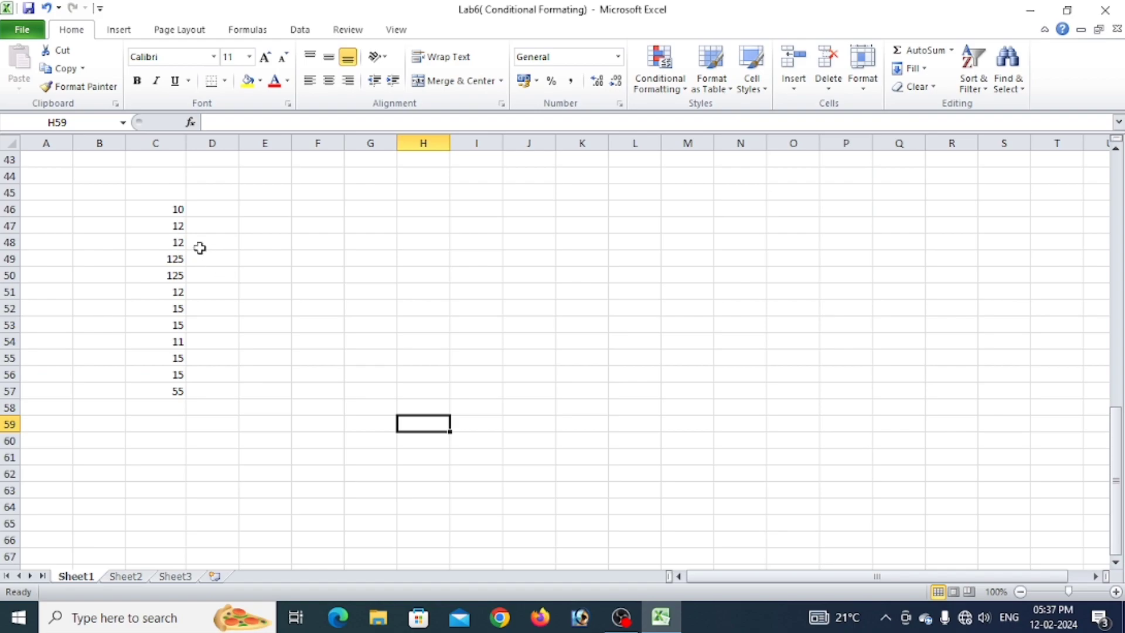
drag(176, 209, 150, 391)
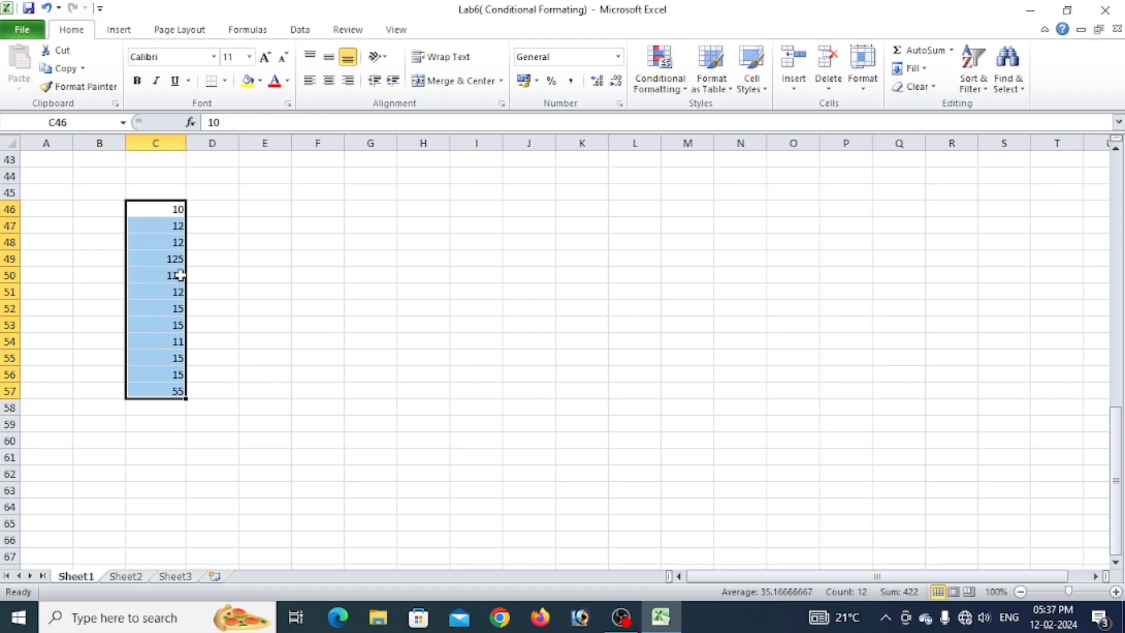
click(281, 291)
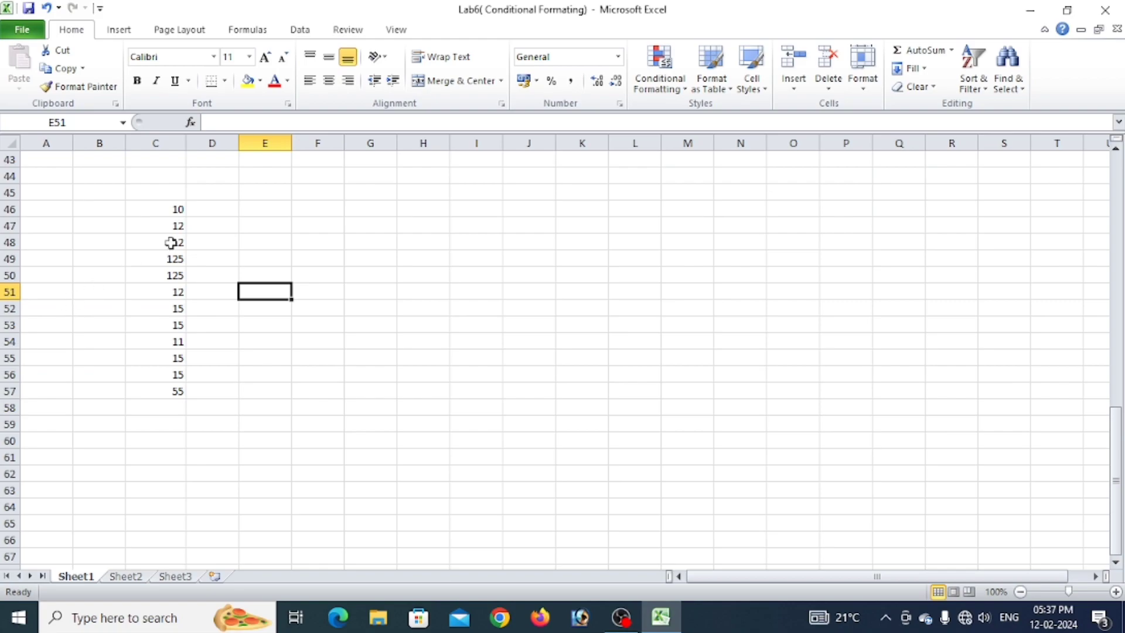
Try to extend the list in C46:C57 down to row 64 and clear the added values in C58:C64
drag(178, 209, 172, 387)
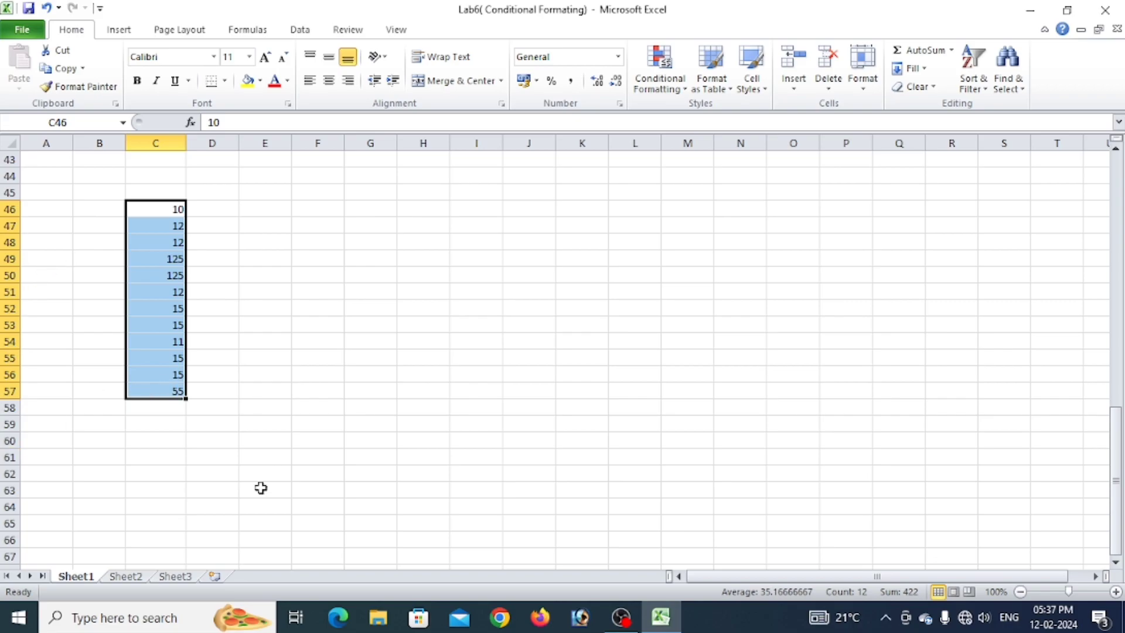
drag(188, 399, 196, 507)
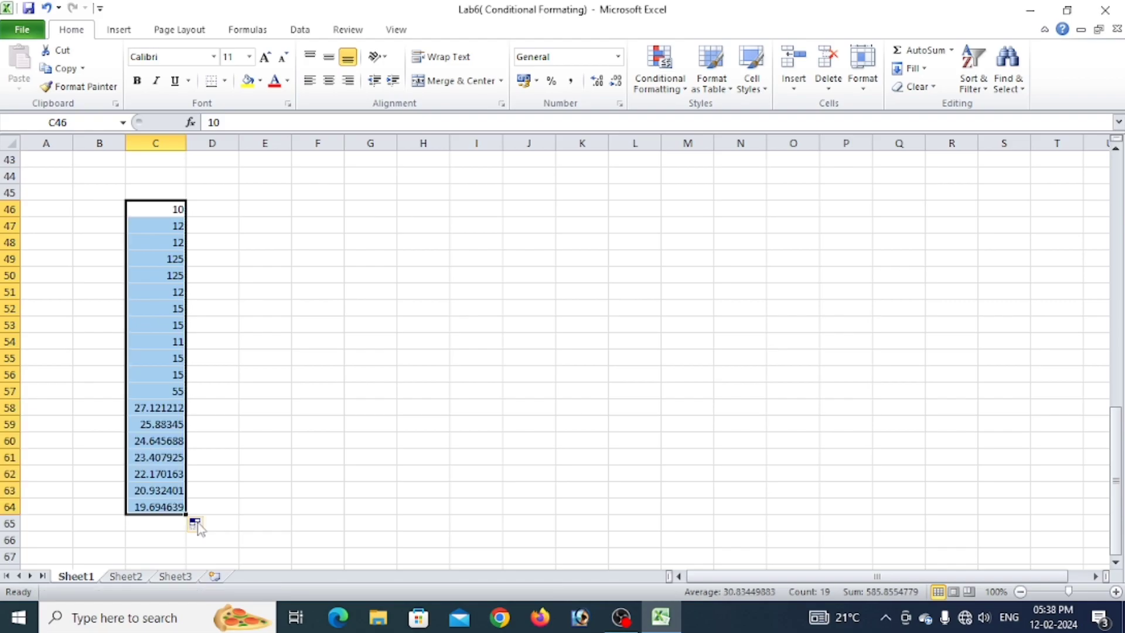
right_click(197, 508)
click(369, 420)
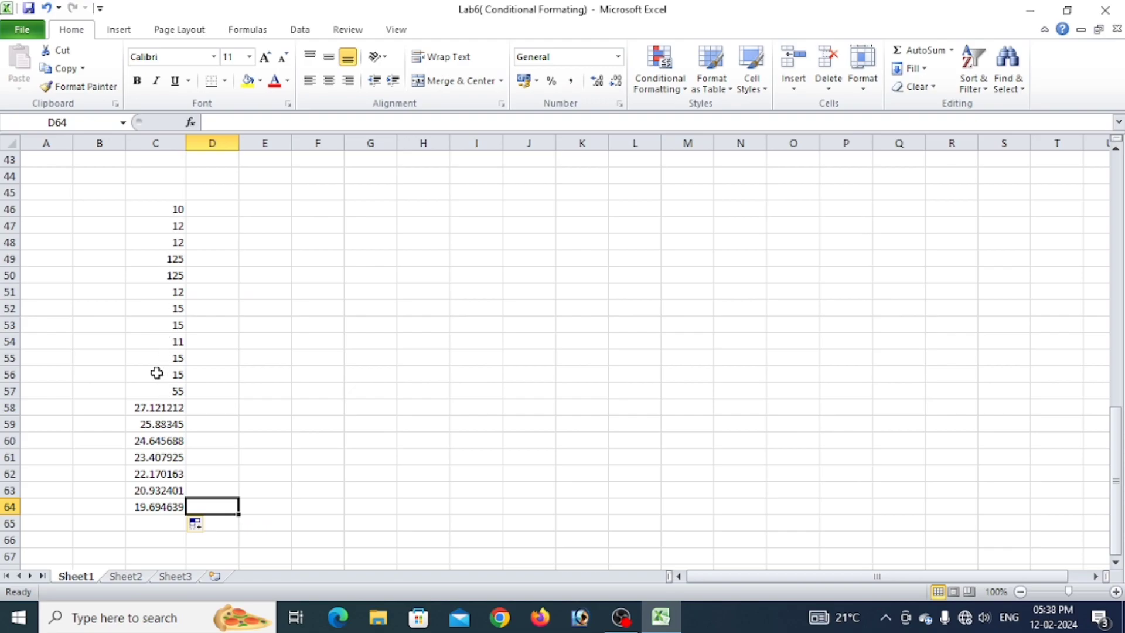
drag(144, 404, 166, 505)
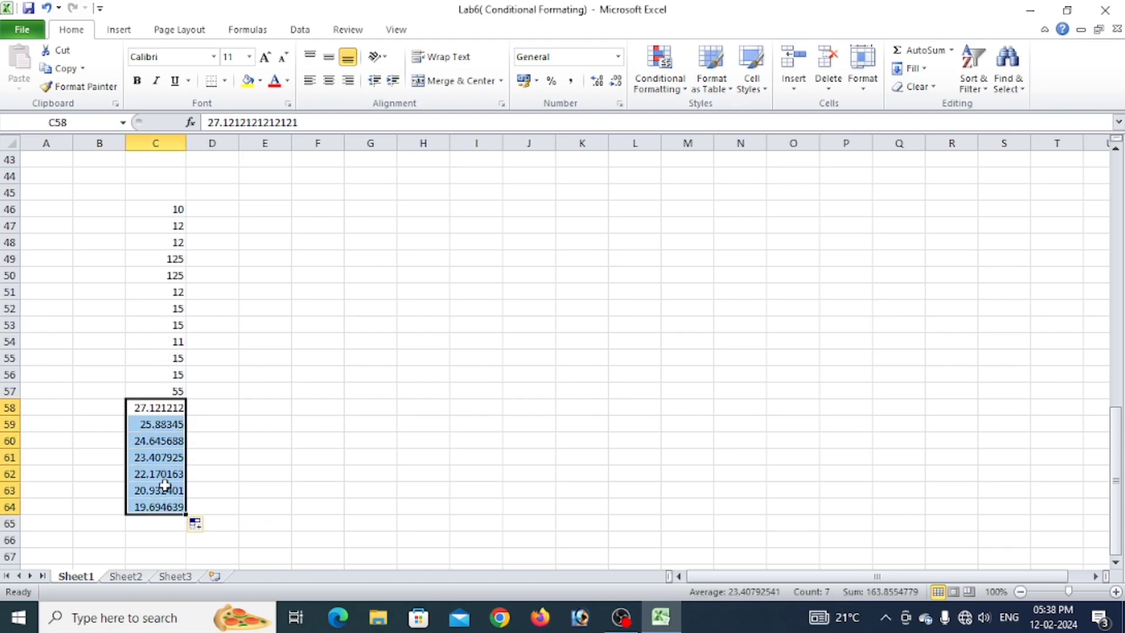
key(Delete)
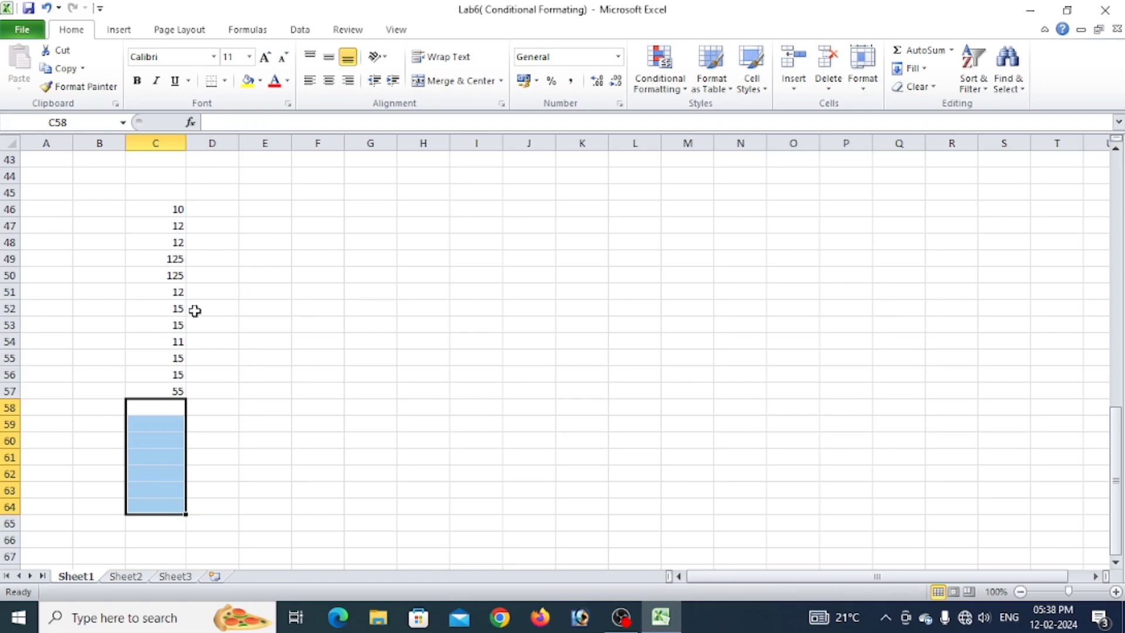
Try to extend the C46:C57 list down column C to row 281 as a series
drag(159, 209, 174, 390)
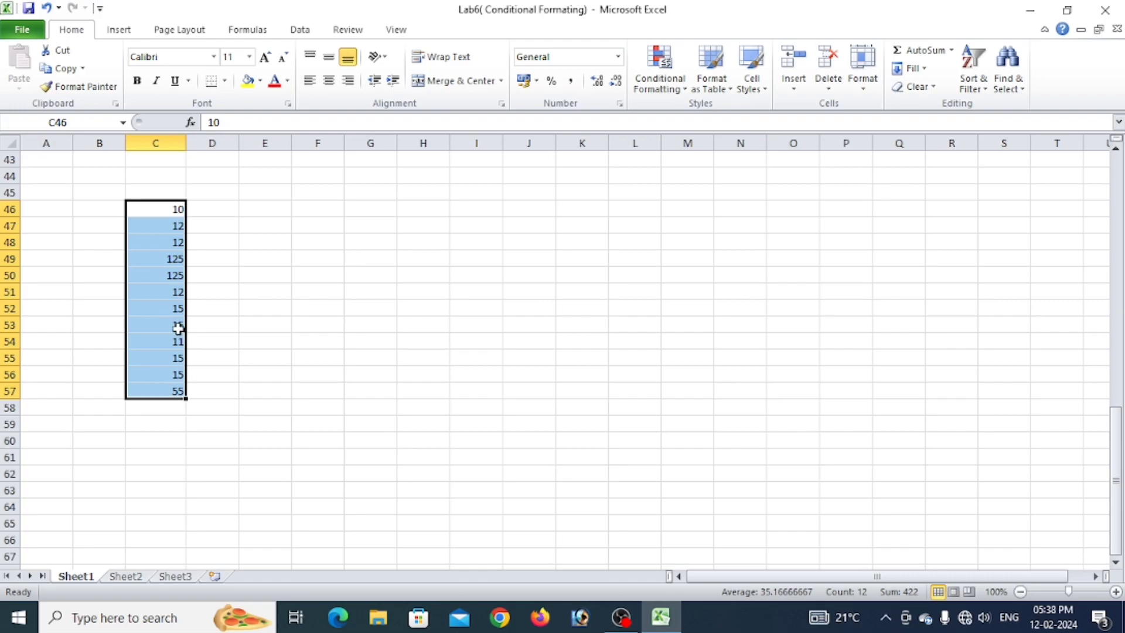
scroll(176, 340, down, 4)
scroll(201, 292, up, 3)
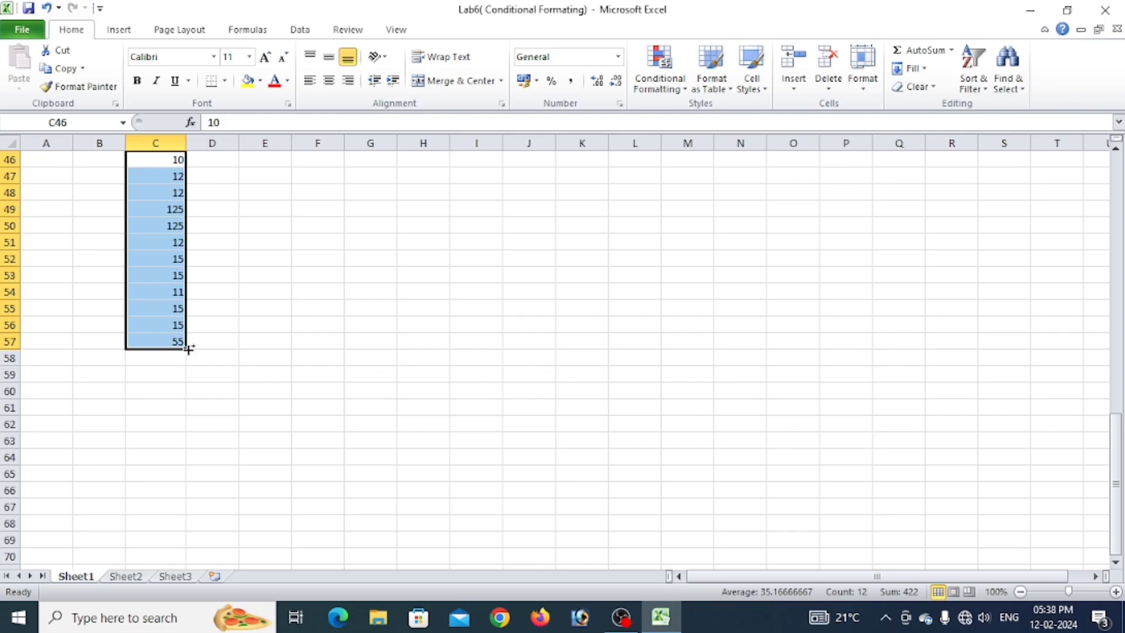
drag(188, 349, 165, 463)
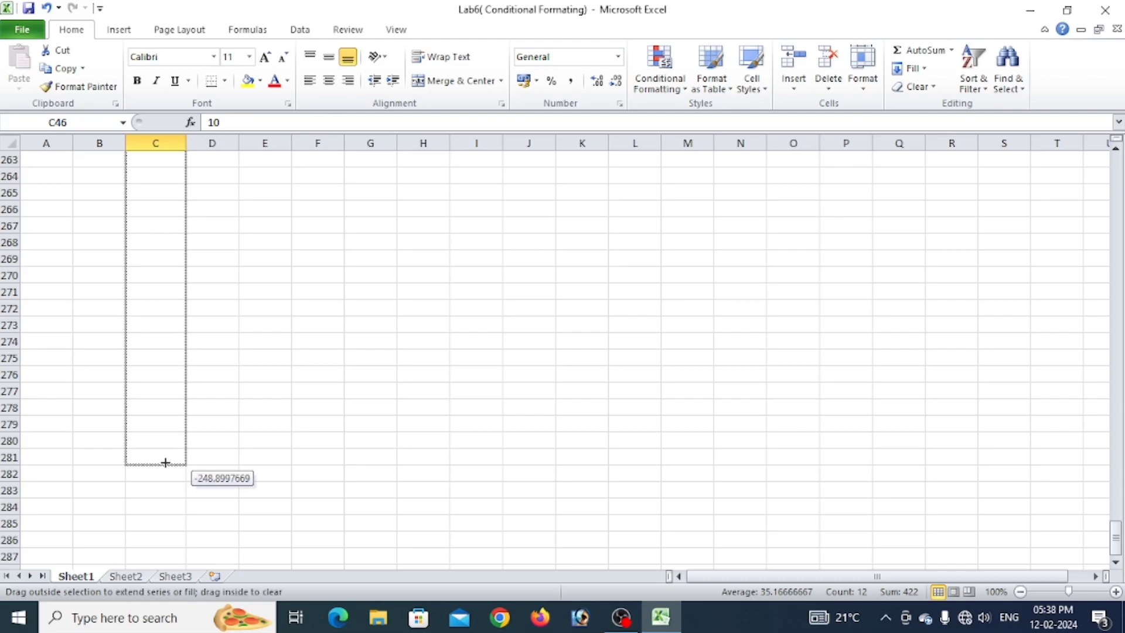
key(ctrl)
drag(165, 462, 165, 462)
scroll(163, 452, up, 11)
scroll(162, 452, up, 20)
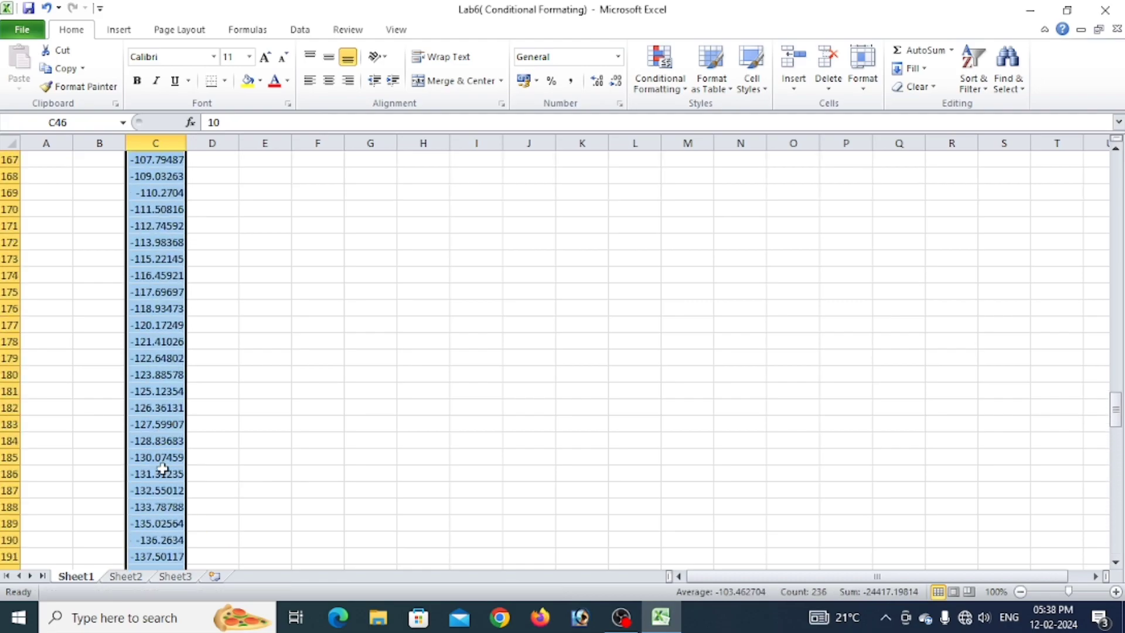
Undo the last series fill in column C
key(ctrl+z)
scroll(199, 474, up, 1)
scroll(199, 469, down, 5)
scroll(196, 408, up, 1)
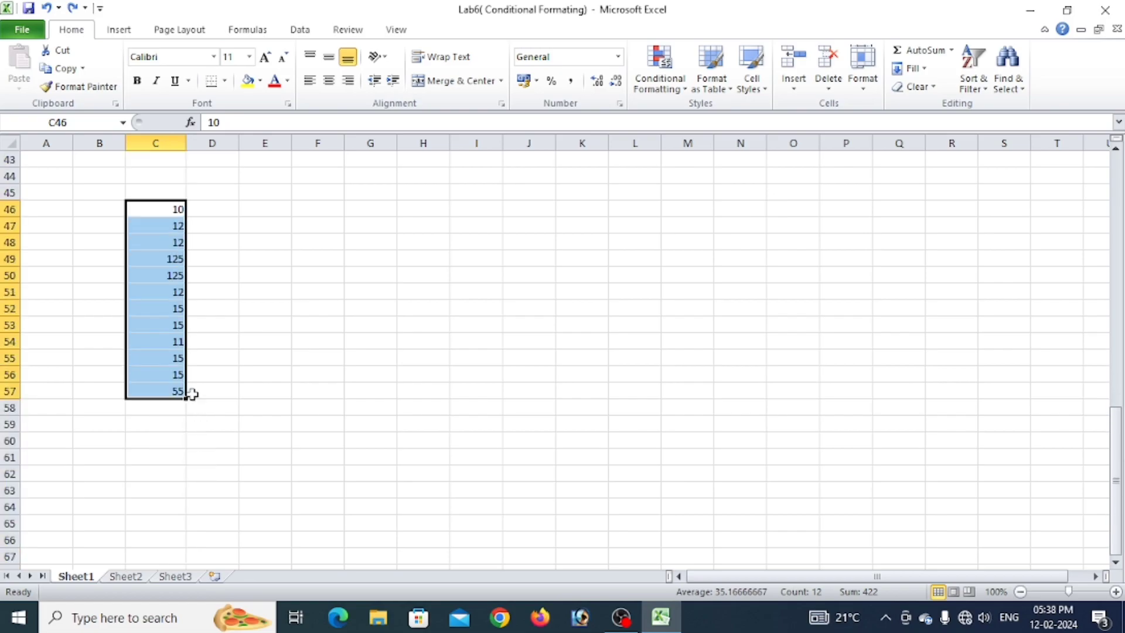
Fill the C46:C57 values down through C225 as repeated copies rather than a series
drag(188, 400, 189, 489)
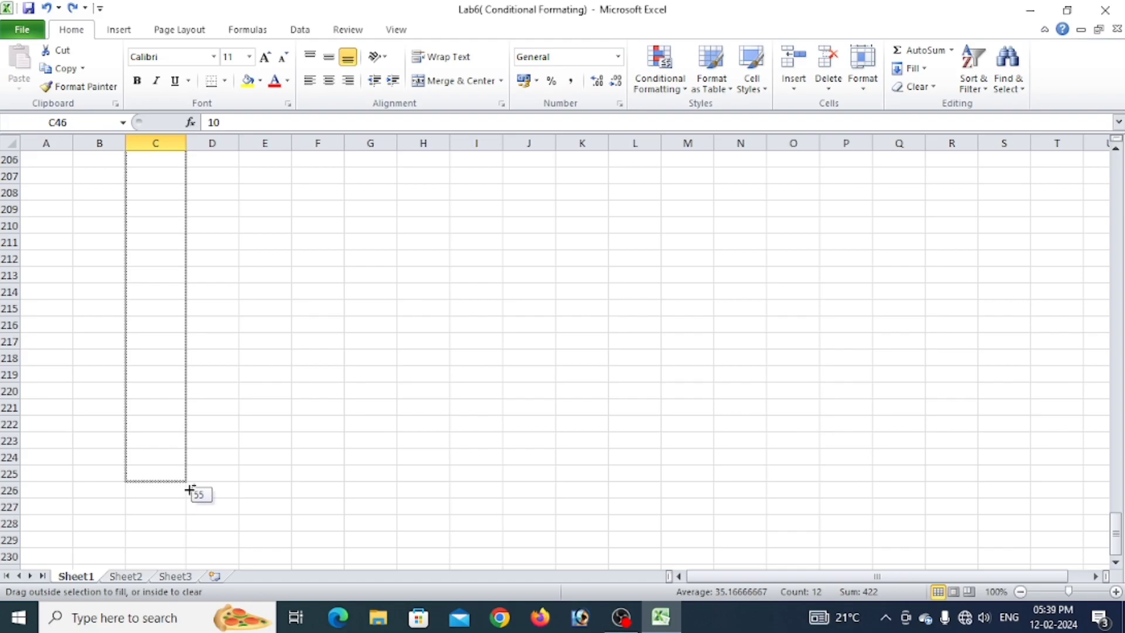
drag(189, 489, 189, 489)
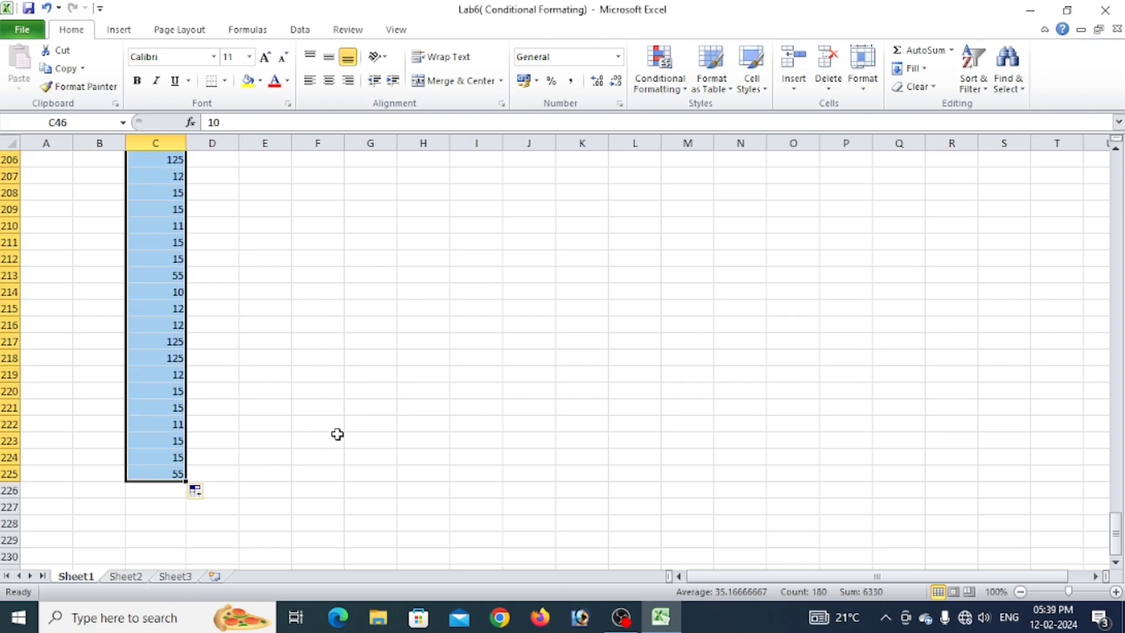
Review the repeated values in column C from row 225 back up to the start of the list
scroll(337, 434, up, 20)
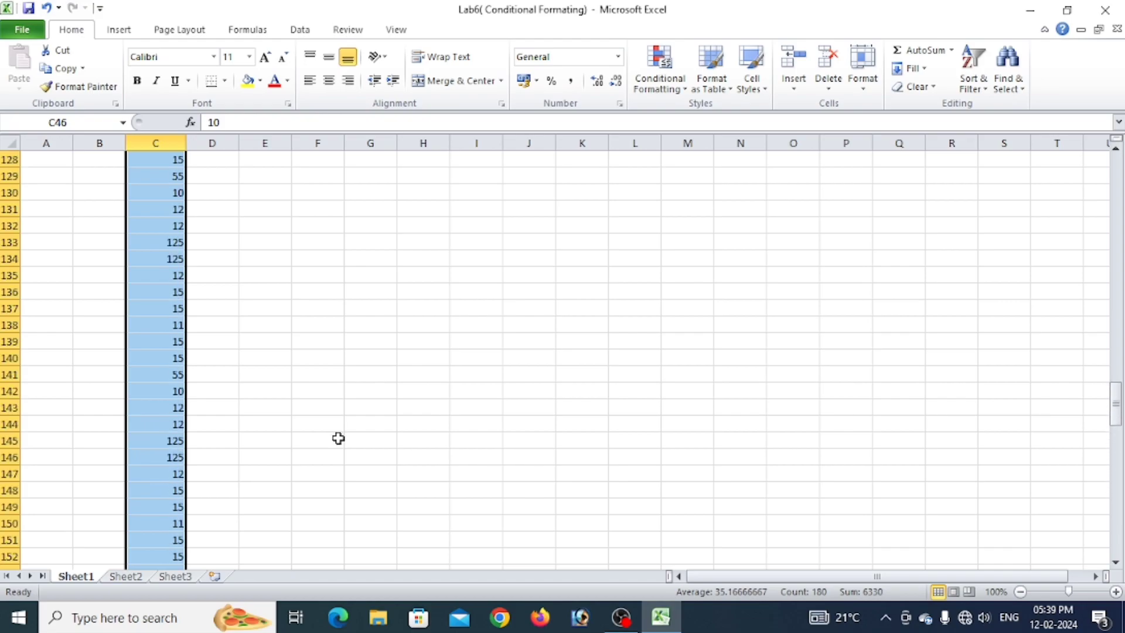
scroll(304, 420, up, 12)
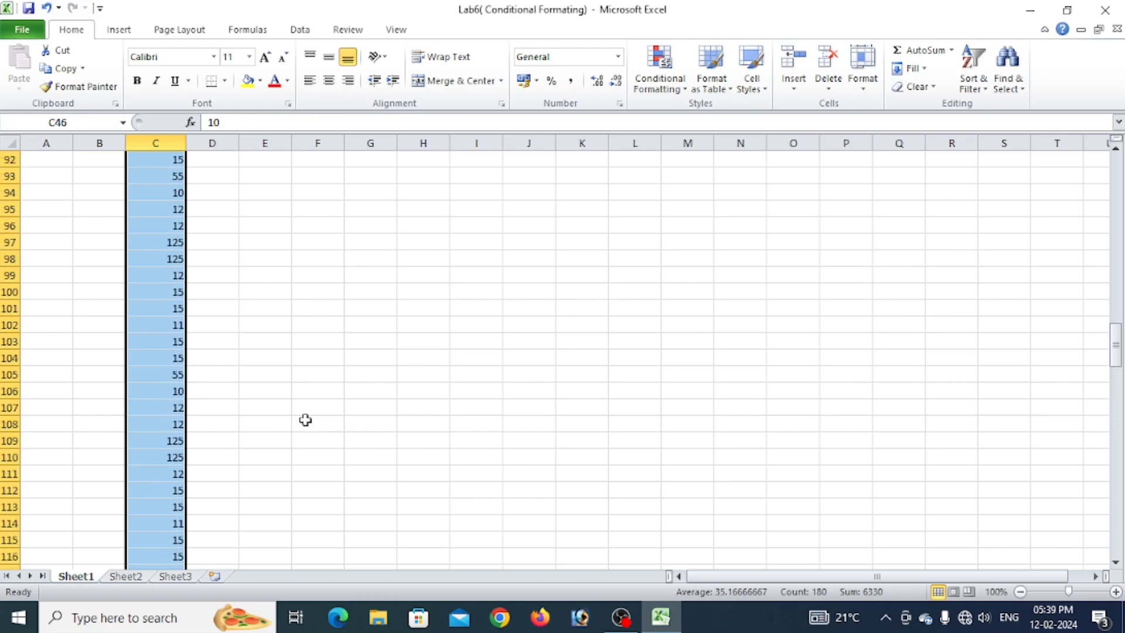
scroll(304, 420, up, 15)
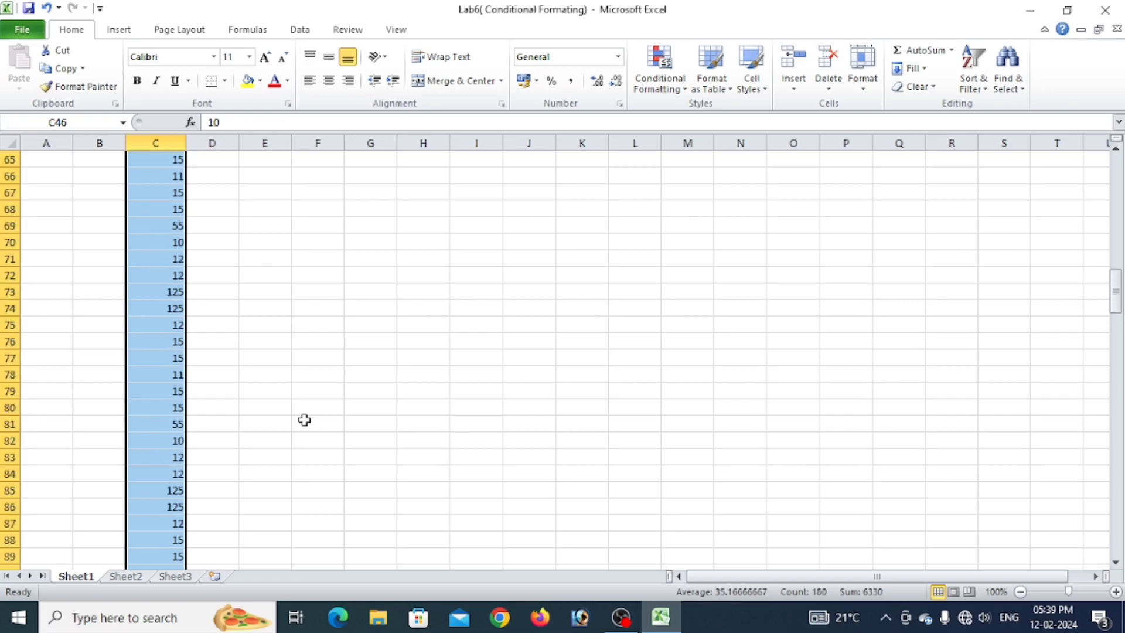
scroll(304, 420, up, 5)
scroll(304, 420, down, 5)
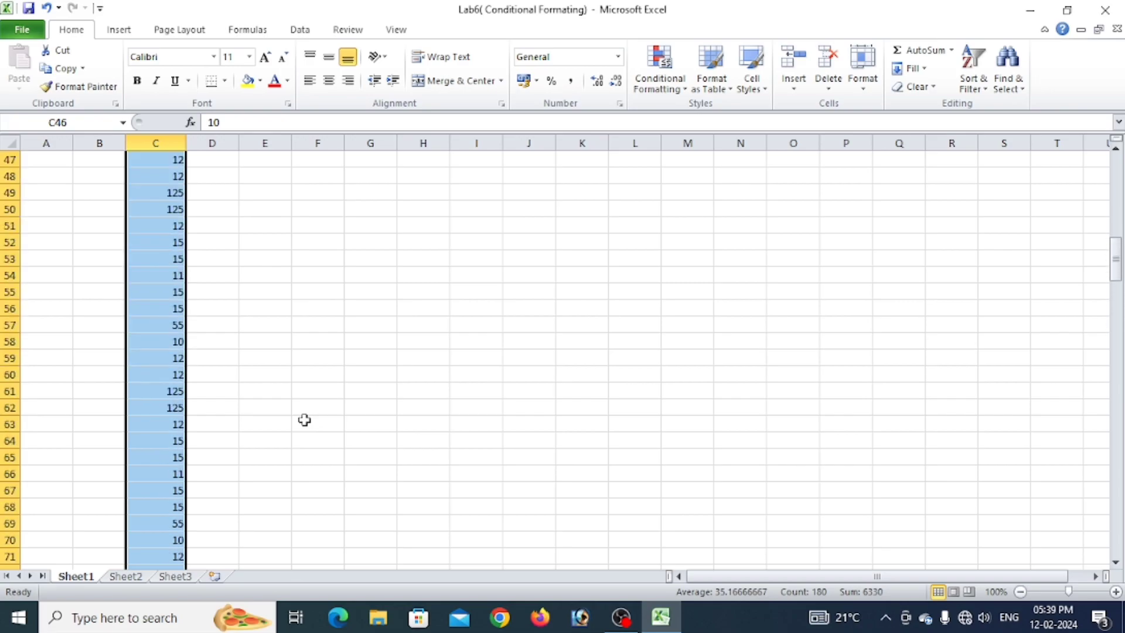
scroll(304, 420, up, 1)
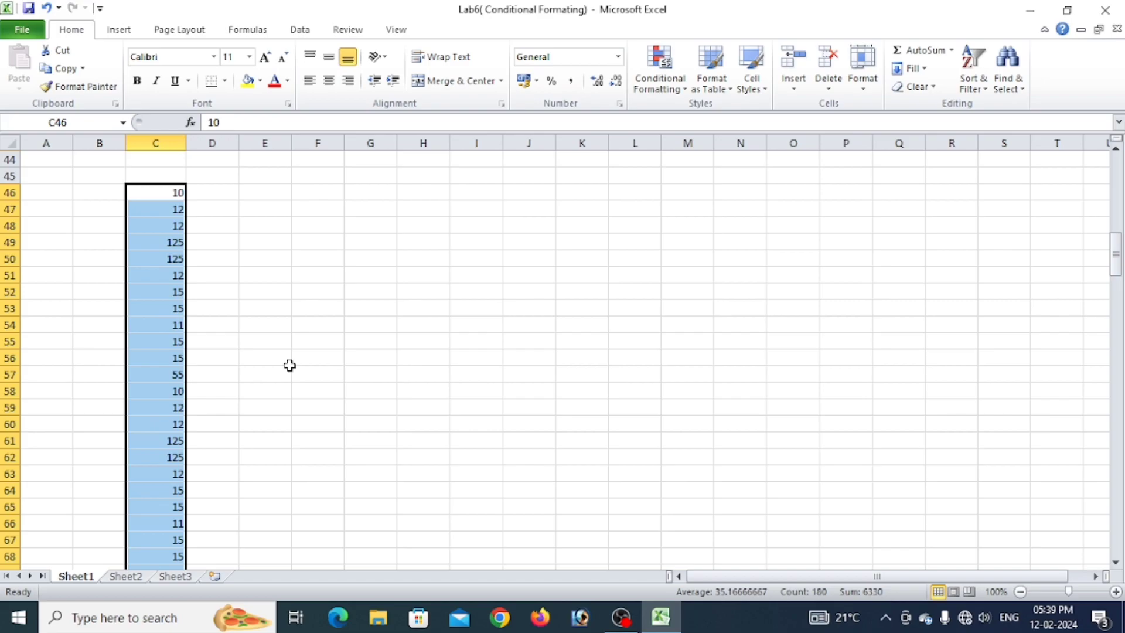
scroll(433, 464, down, 19)
scroll(448, 459, up, 13)
scroll(439, 459, up, 9)
click(258, 407)
Set the font color of the values in cells C49 and C50 to red
click(170, 394)
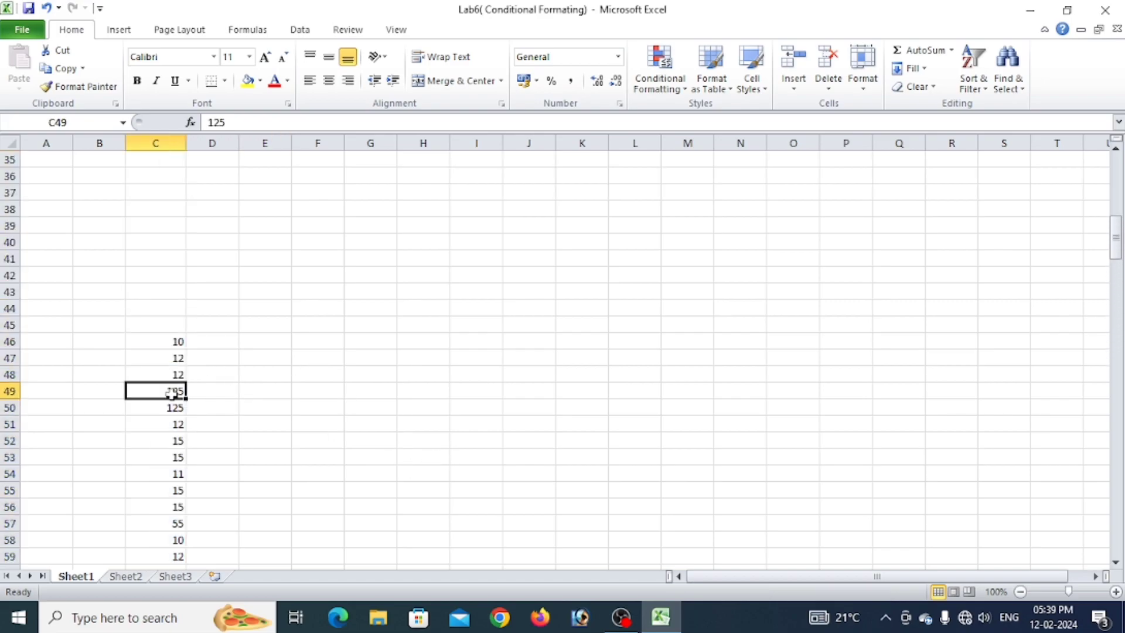
click(274, 82)
click(182, 410)
click(274, 82)
Apply a yellow fill to cell C57
click(170, 523)
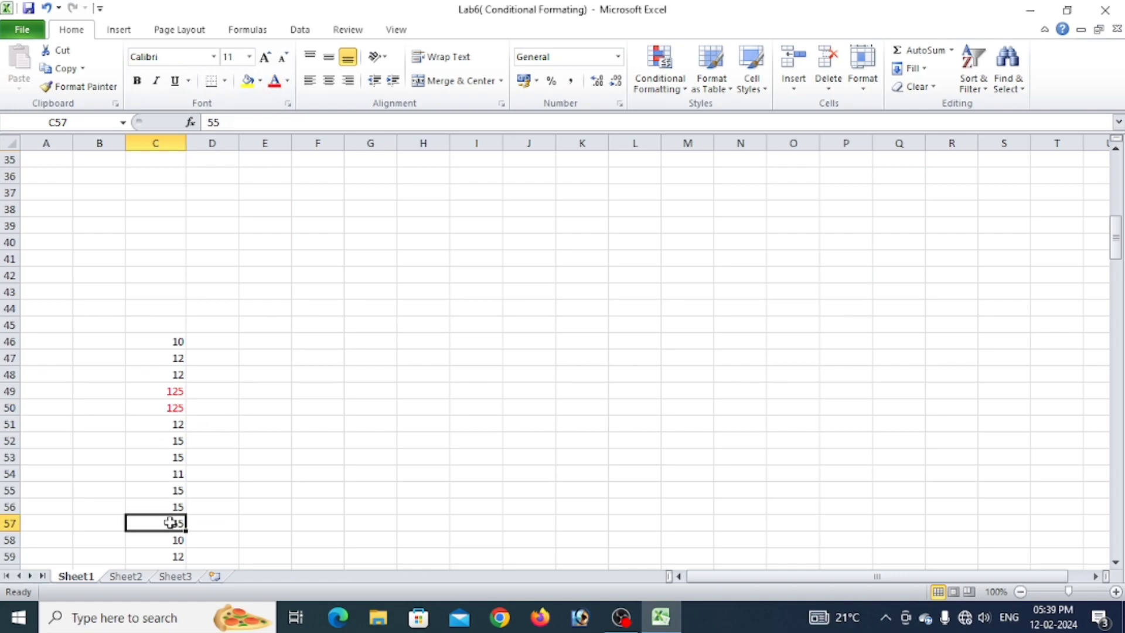
click(247, 80)
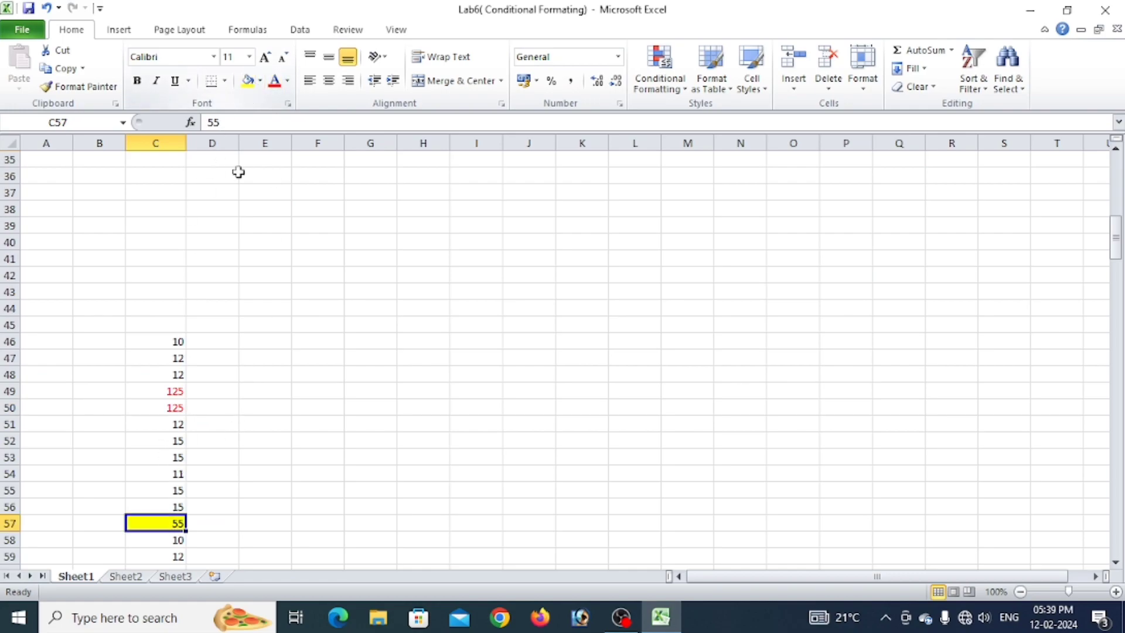
click(213, 492)
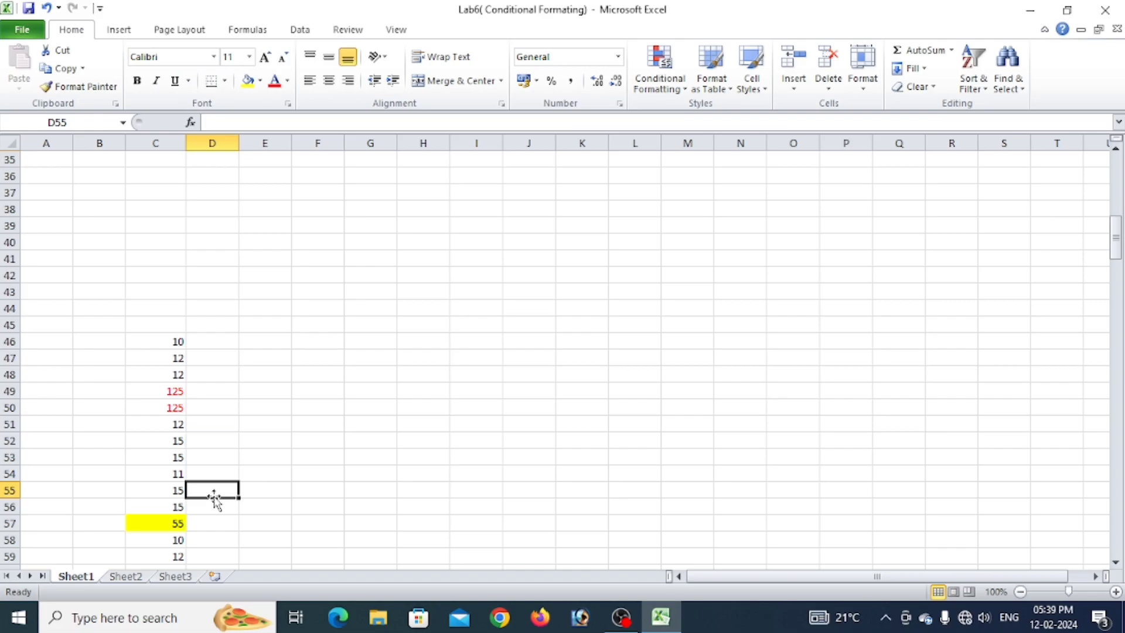
scroll(215, 497, up, 2)
scroll(221, 500, down, 7)
scroll(224, 505, up, 3)
scroll(246, 503, down, 6)
scroll(252, 527, up, 7)
scroll(243, 555, down, 2)
Select the whole number list in column C, from C46 through C225
click(162, 188)
drag(162, 188, 170, 390)
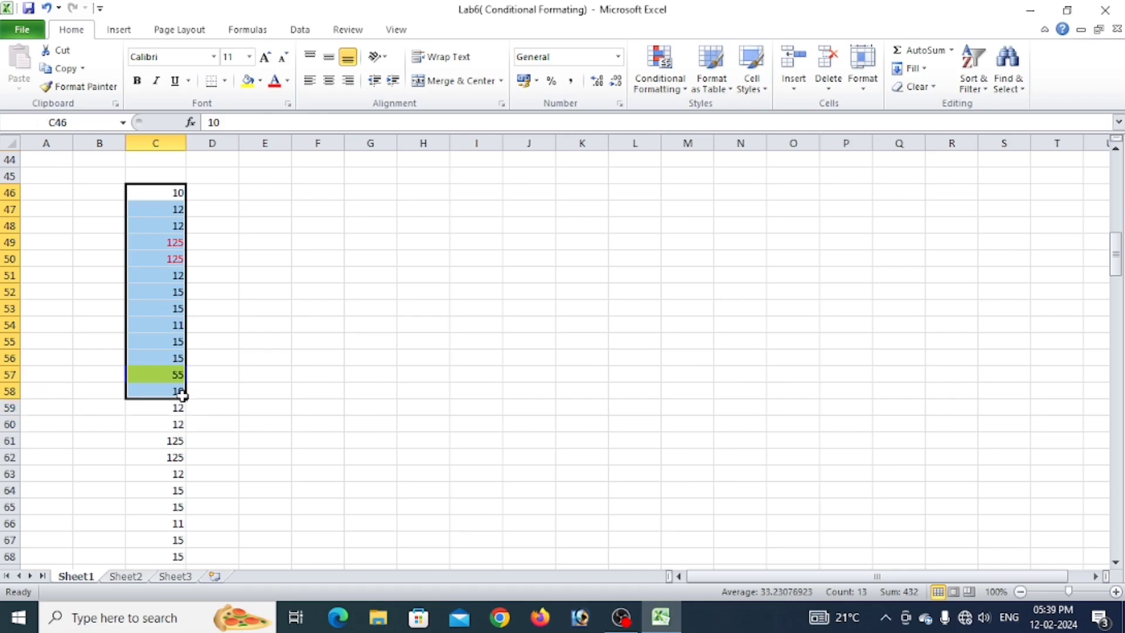
click(265, 357)
drag(151, 190, 156, 518)
scroll(322, 533, up, 17)
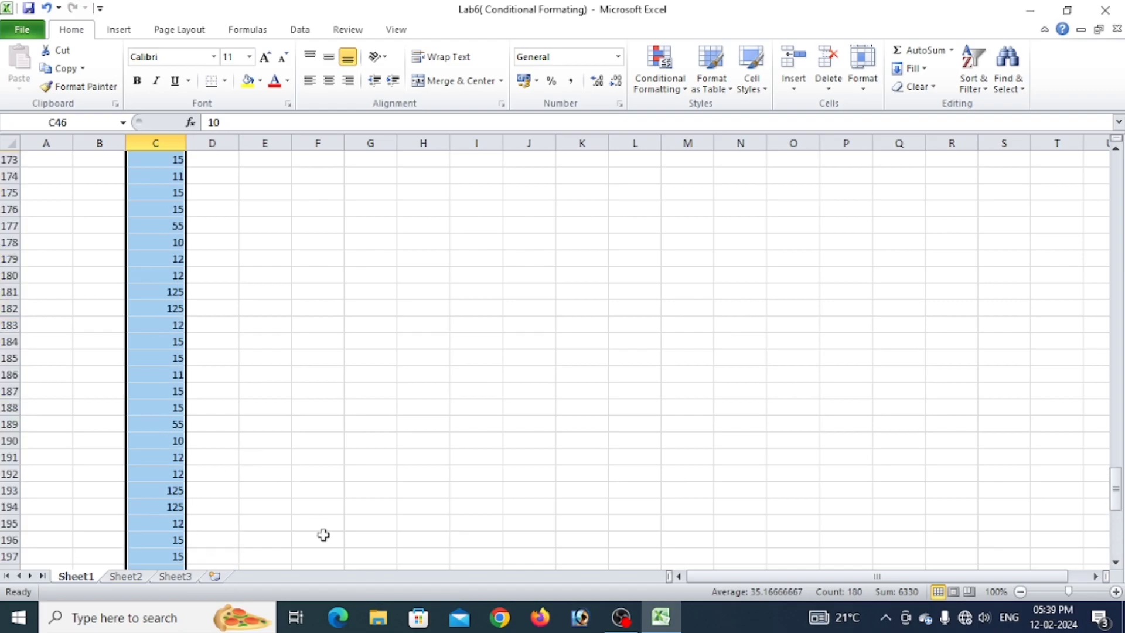
scroll(323, 535, up, 4)
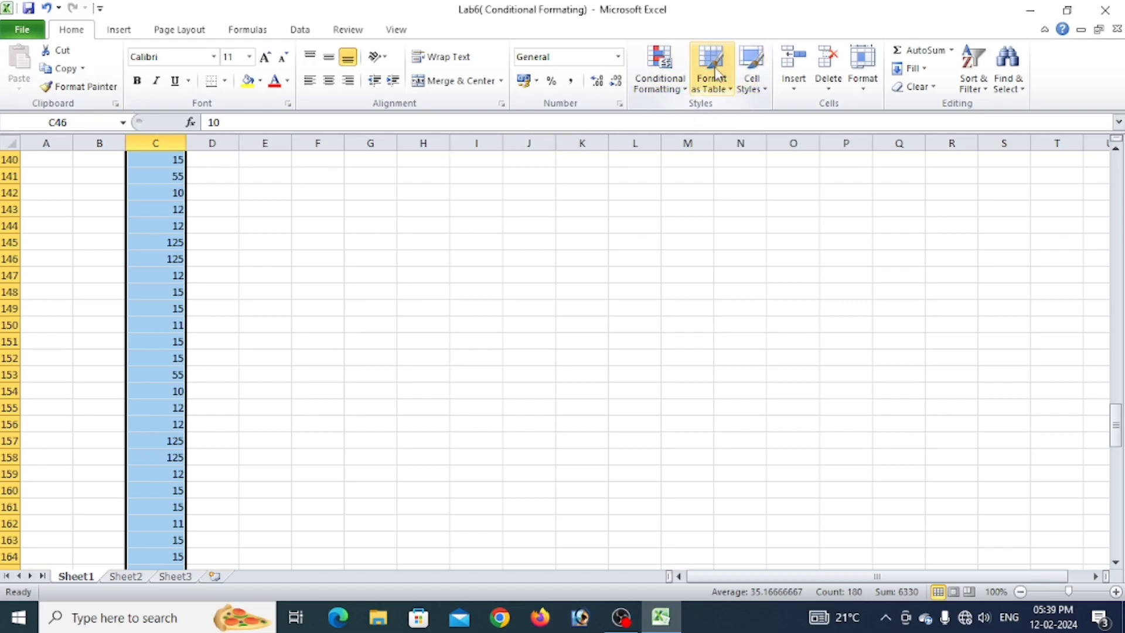
Start a new conditional formatting rule for the selected cells that matches cell values between 50 and 100
click(673, 70)
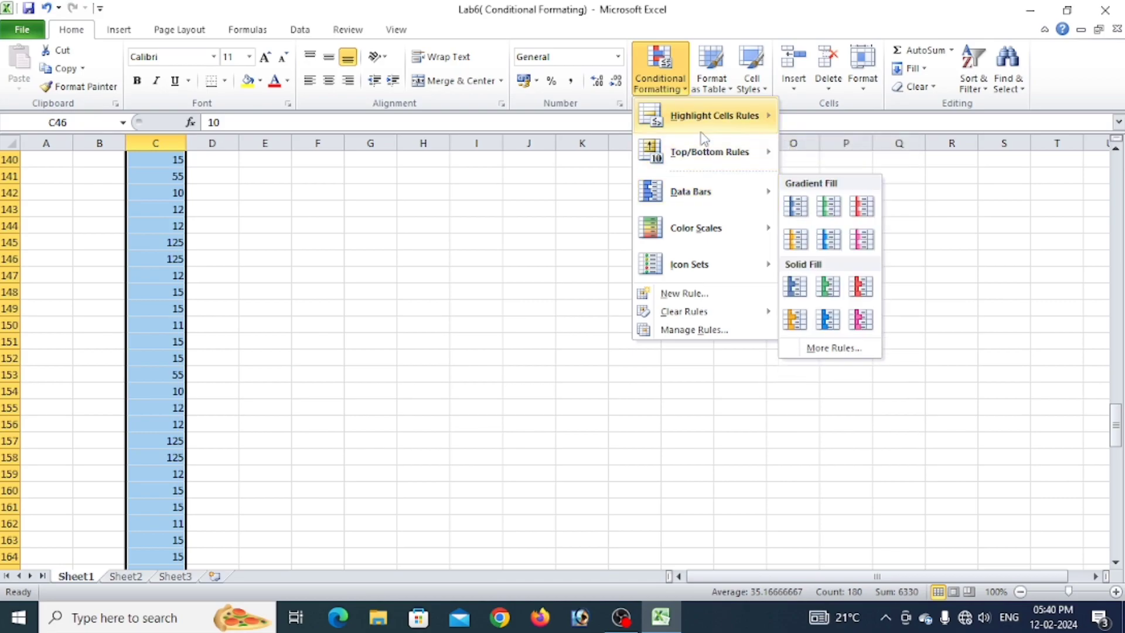
mouse_move(705, 129)
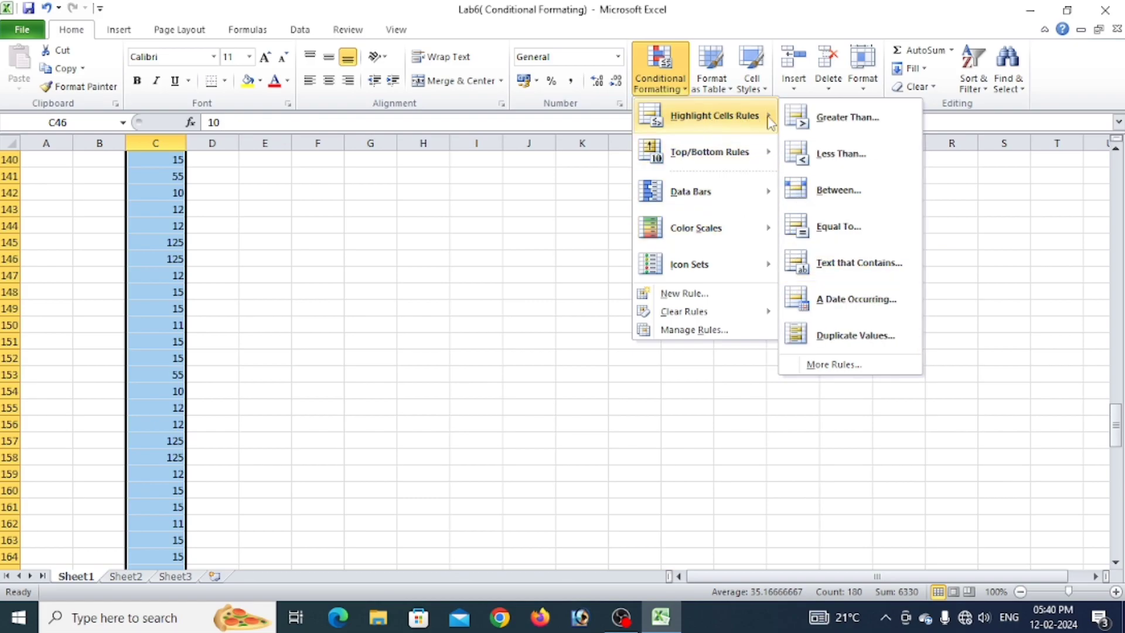
click(844, 365)
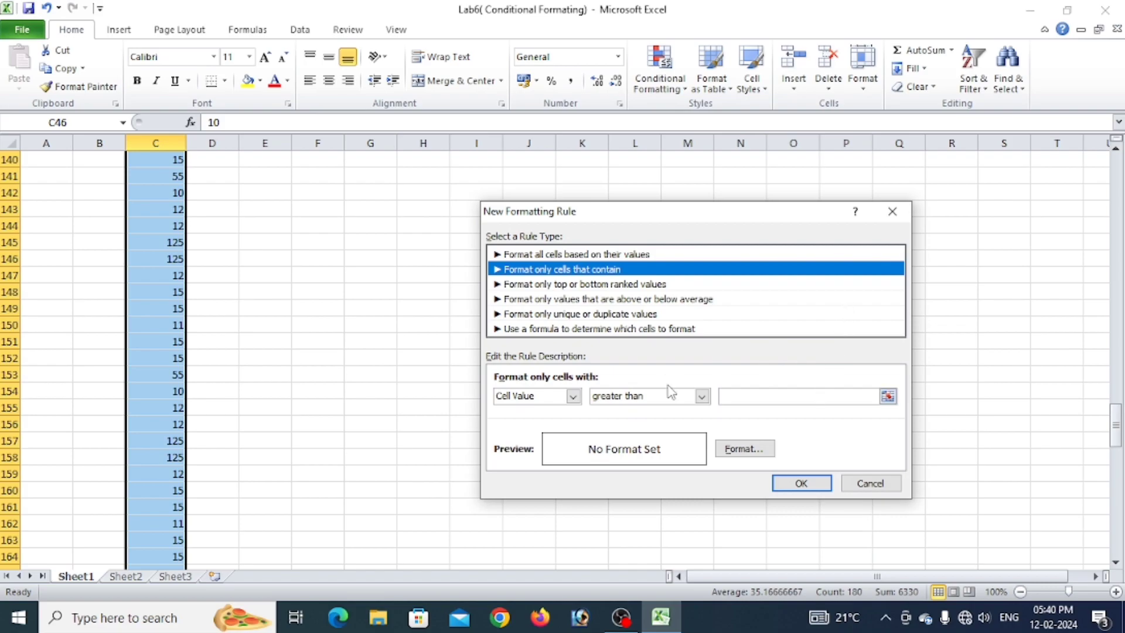
click(701, 396)
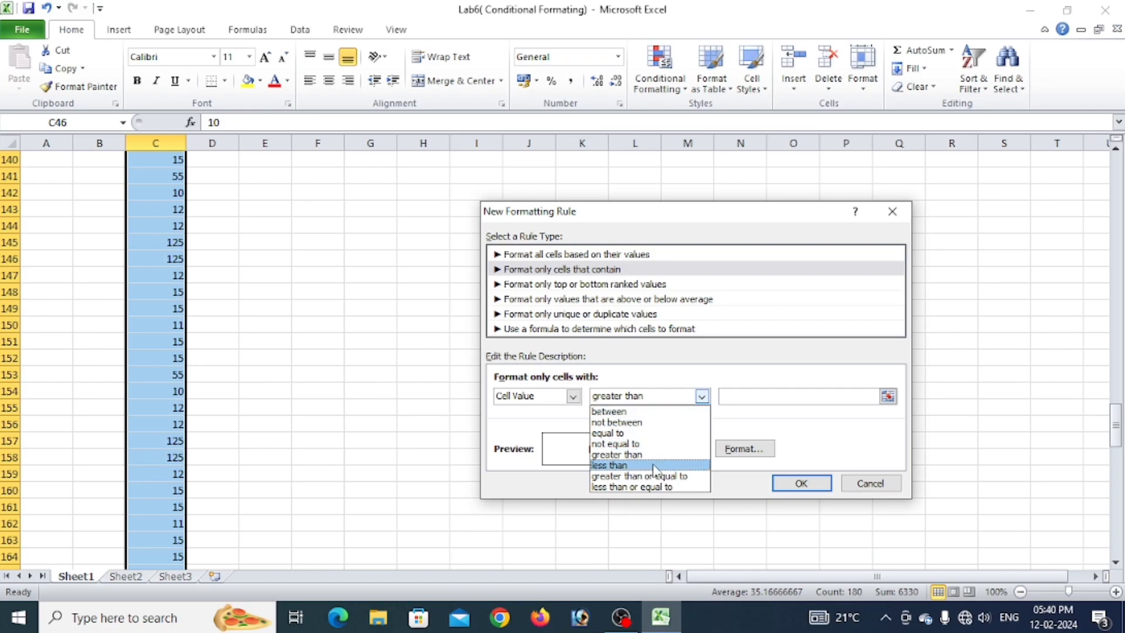
click(639, 413)
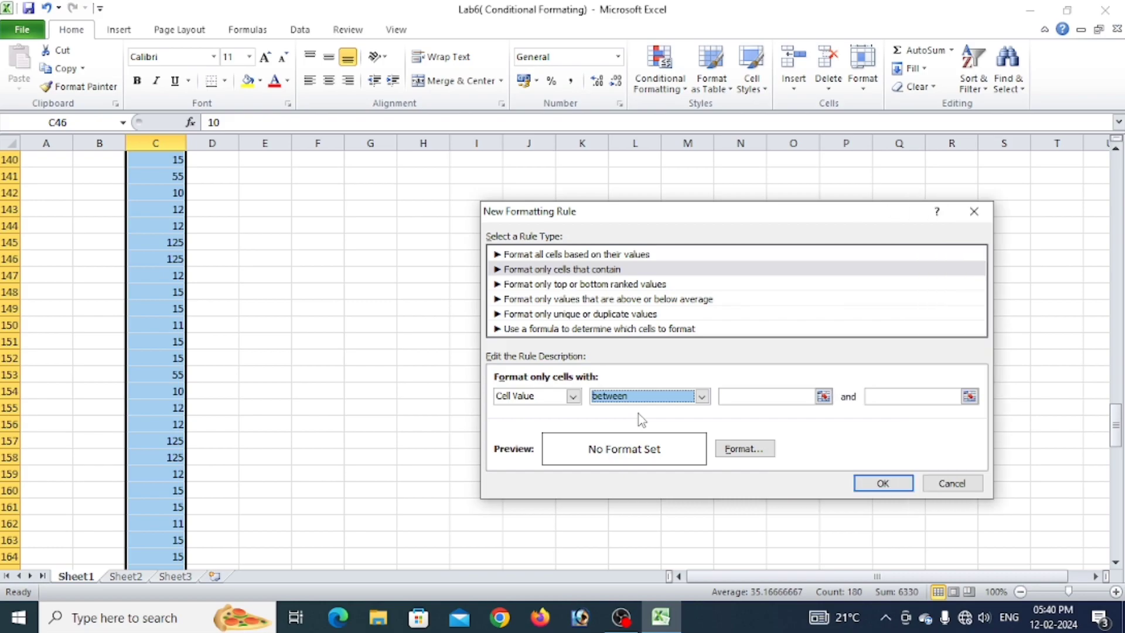
click(782, 396)
text(50)
click(872, 396)
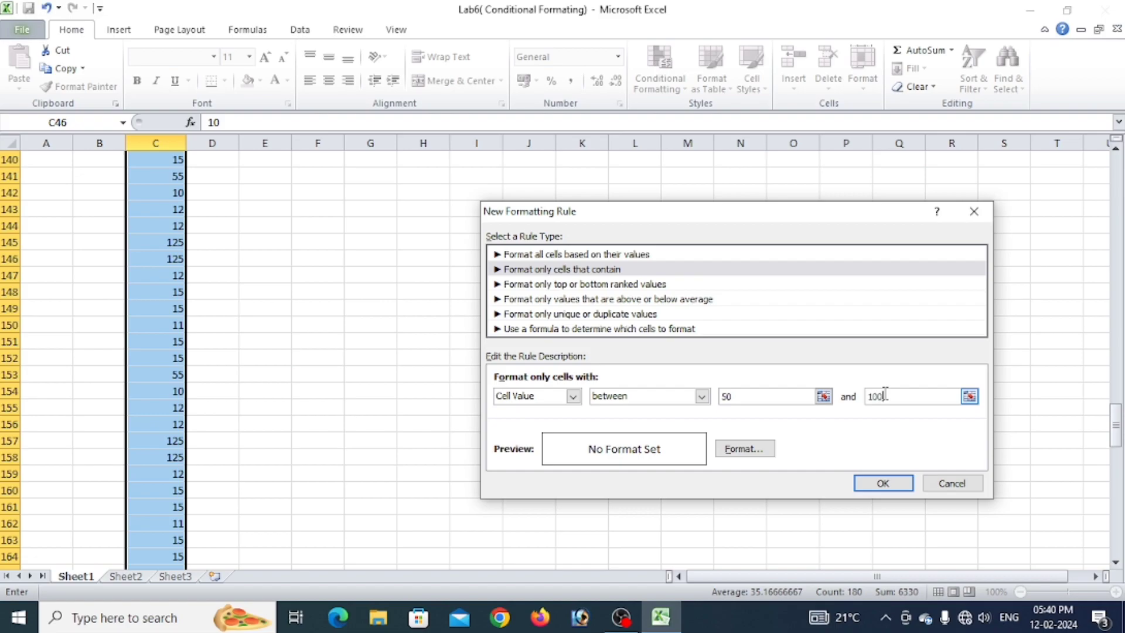
Give the rule for values between 50 and 100 a light green font color and apply it
click(750, 449)
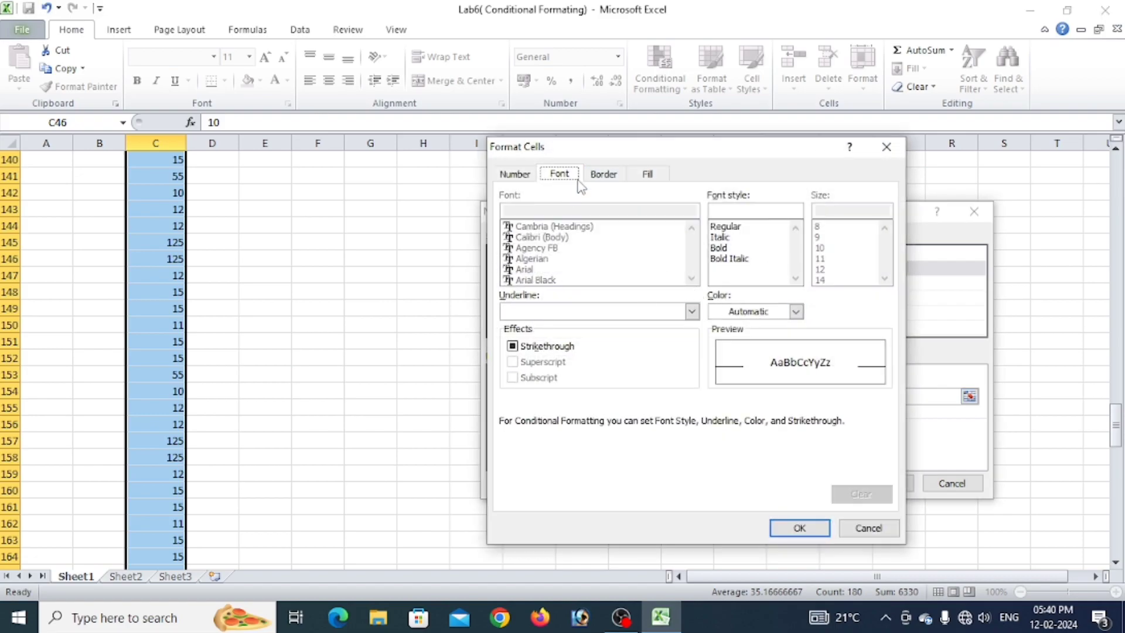
click(795, 312)
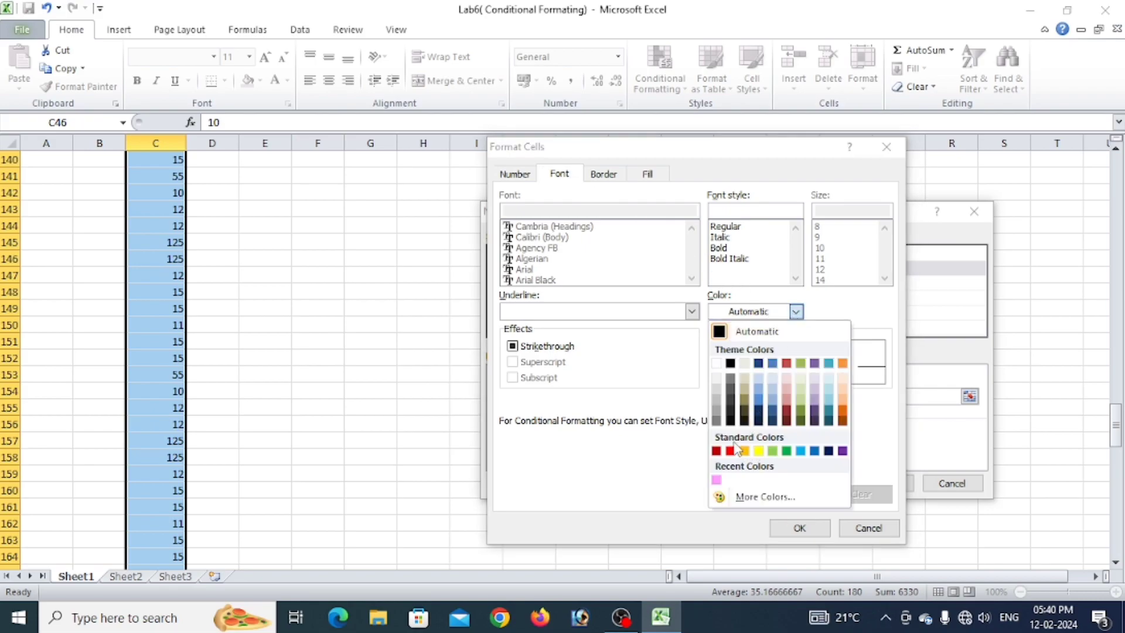
click(772, 451)
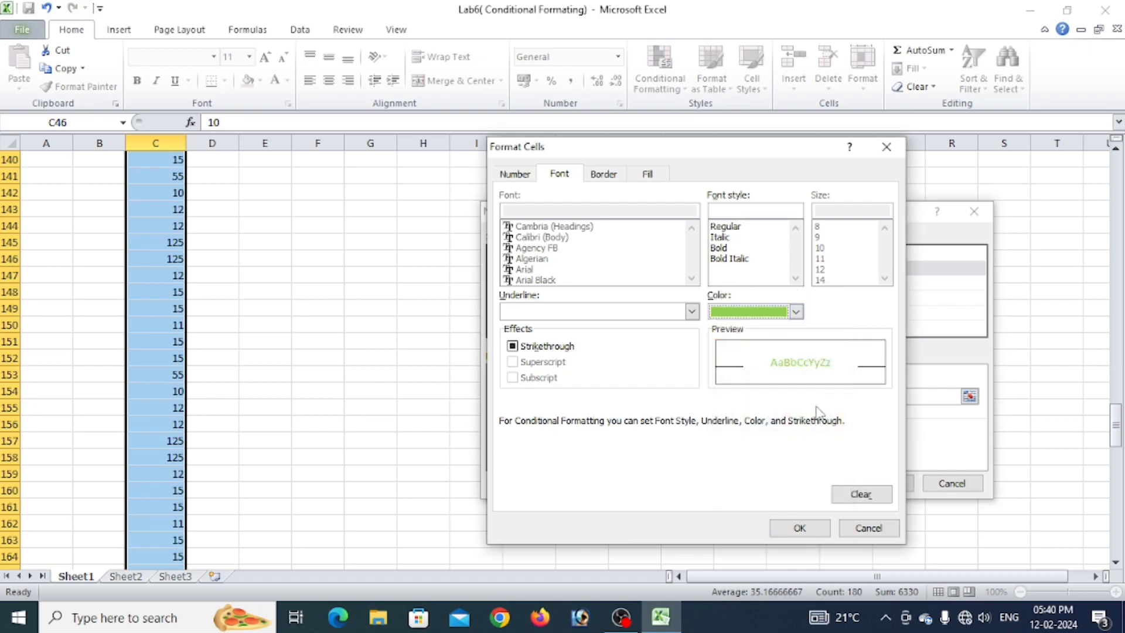
click(793, 528)
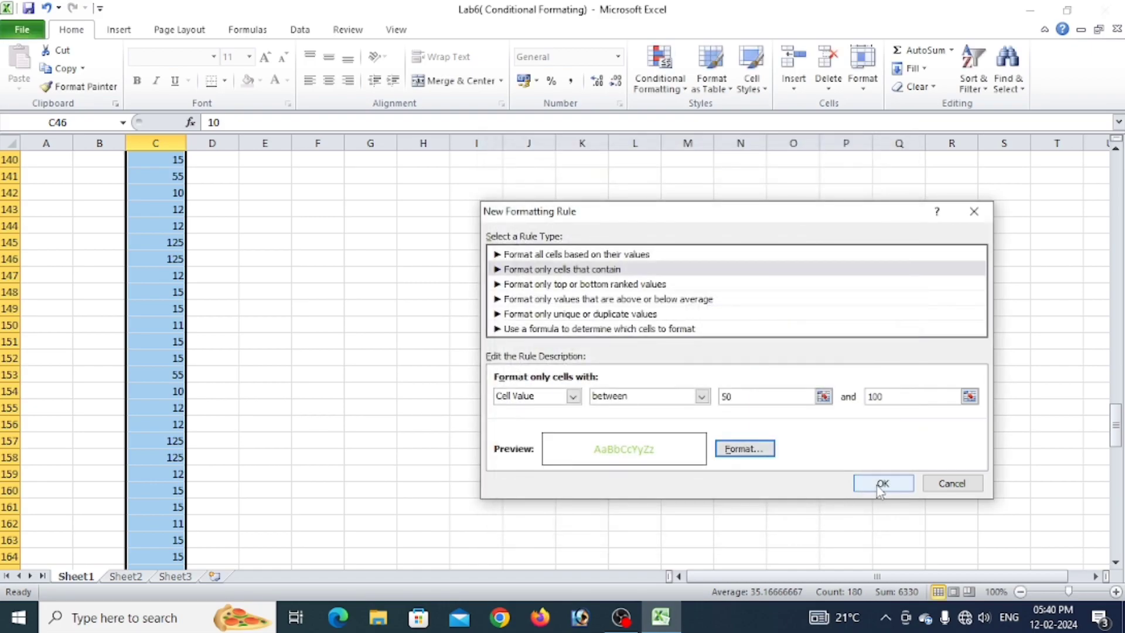
click(881, 484)
Start a second conditional formatting rule for the same cells that matches cell values greater than 100
scroll(490, 437, up, 5)
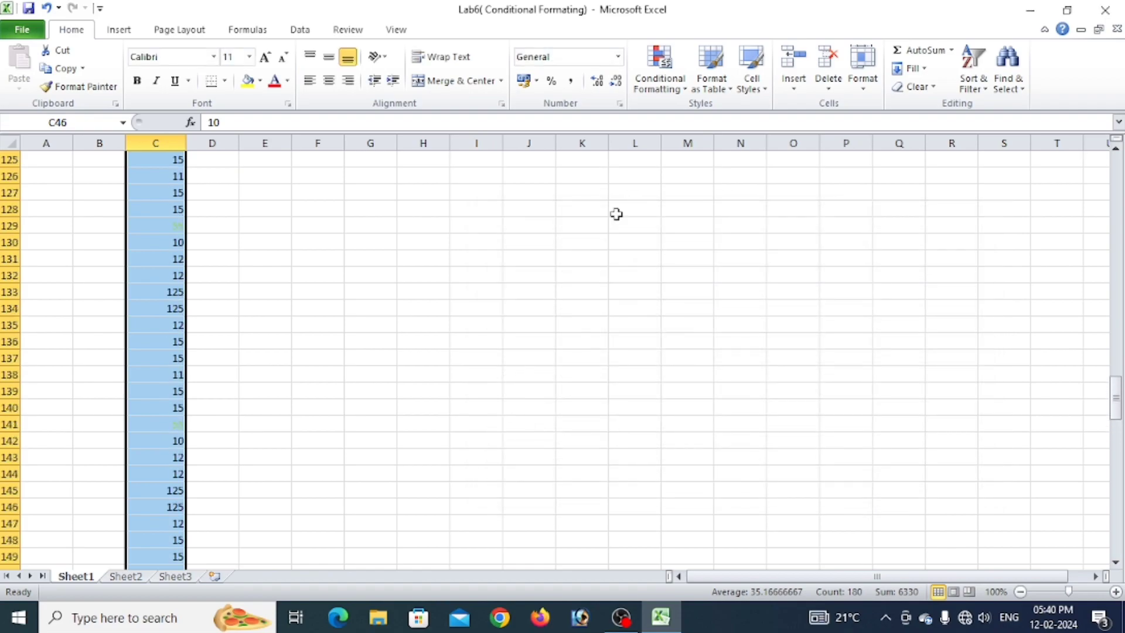
click(659, 77)
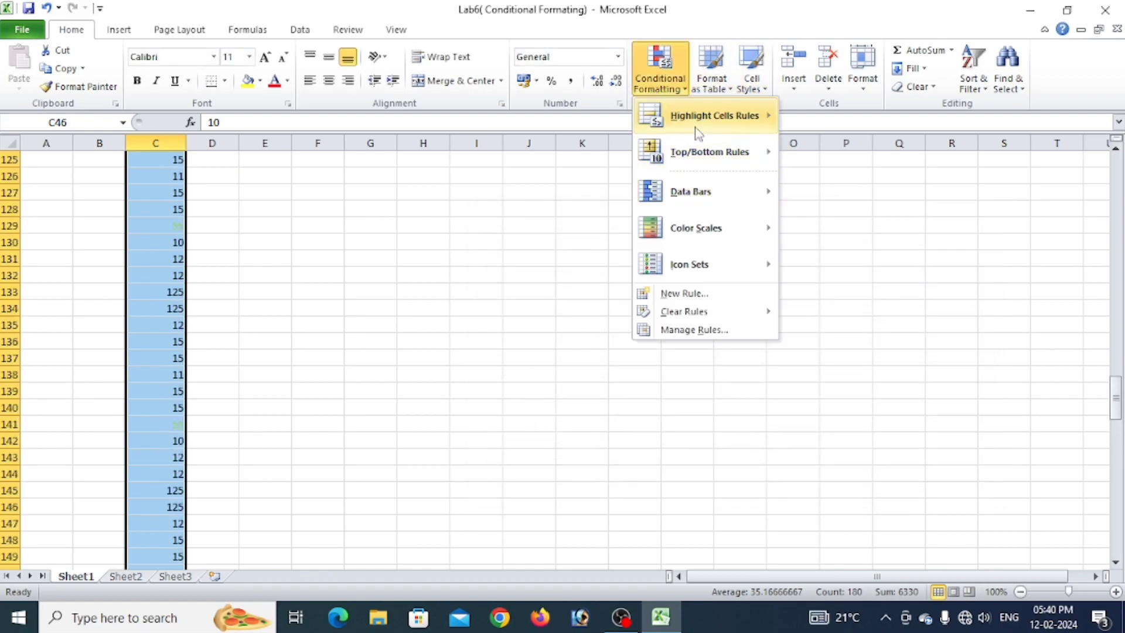
click(831, 364)
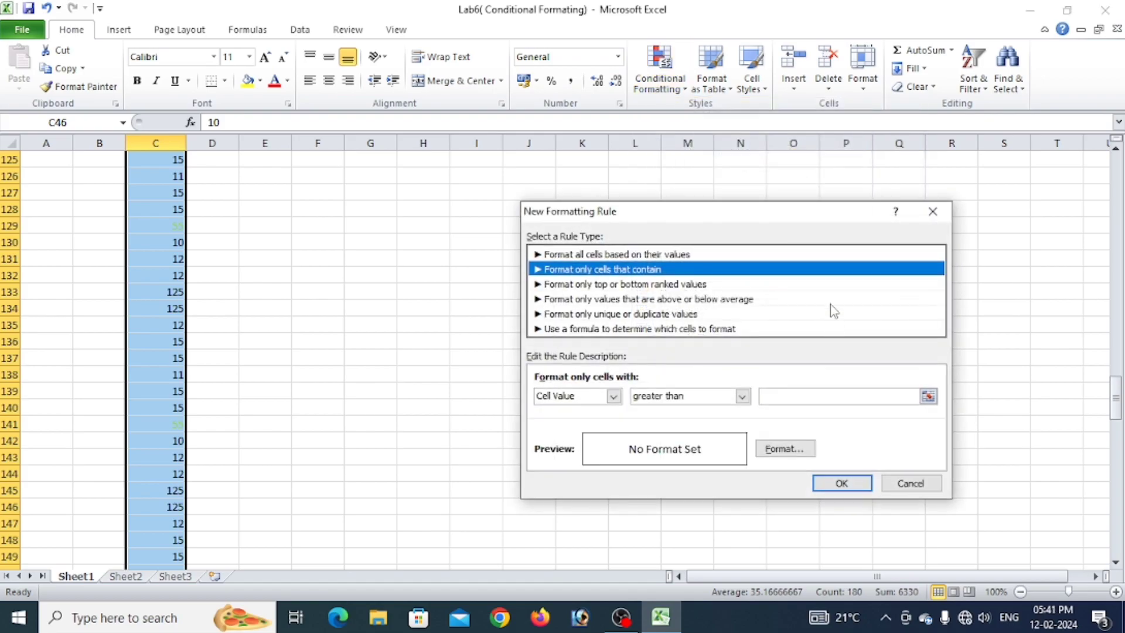
click(807, 401)
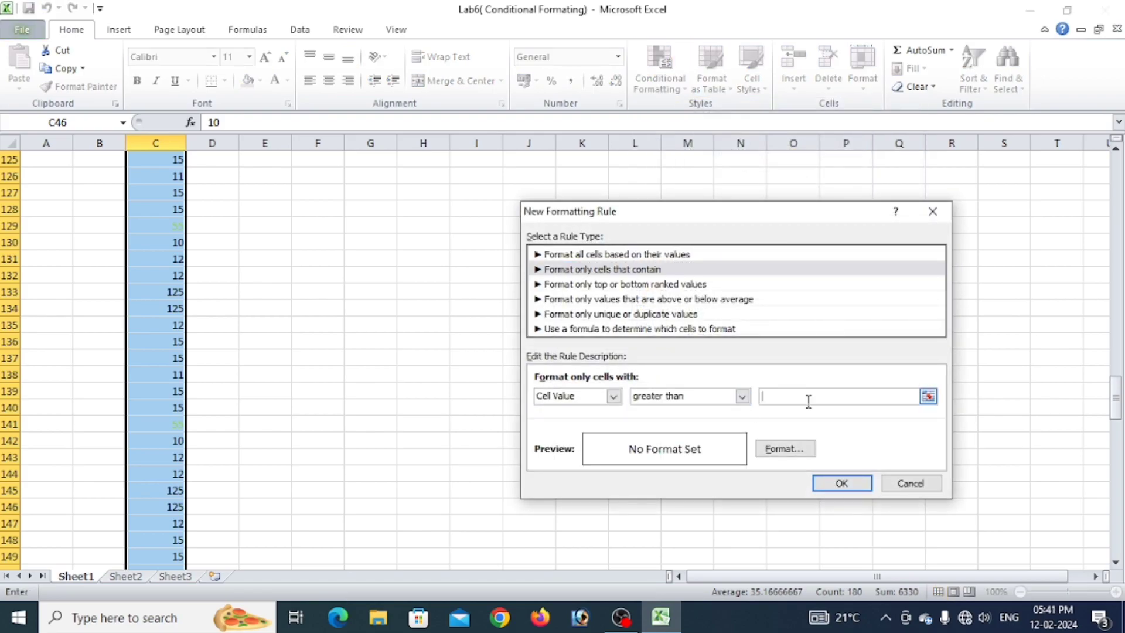
text(100)
Give the greater-than-100 rule a standard blue font color and apply it
click(810, 447)
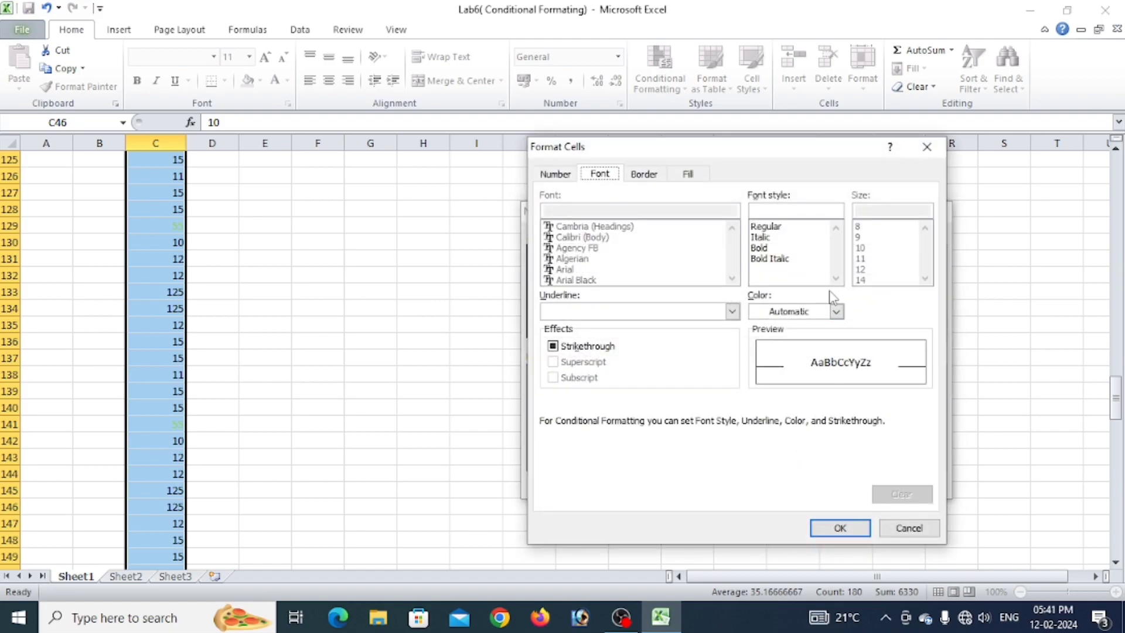
click(836, 311)
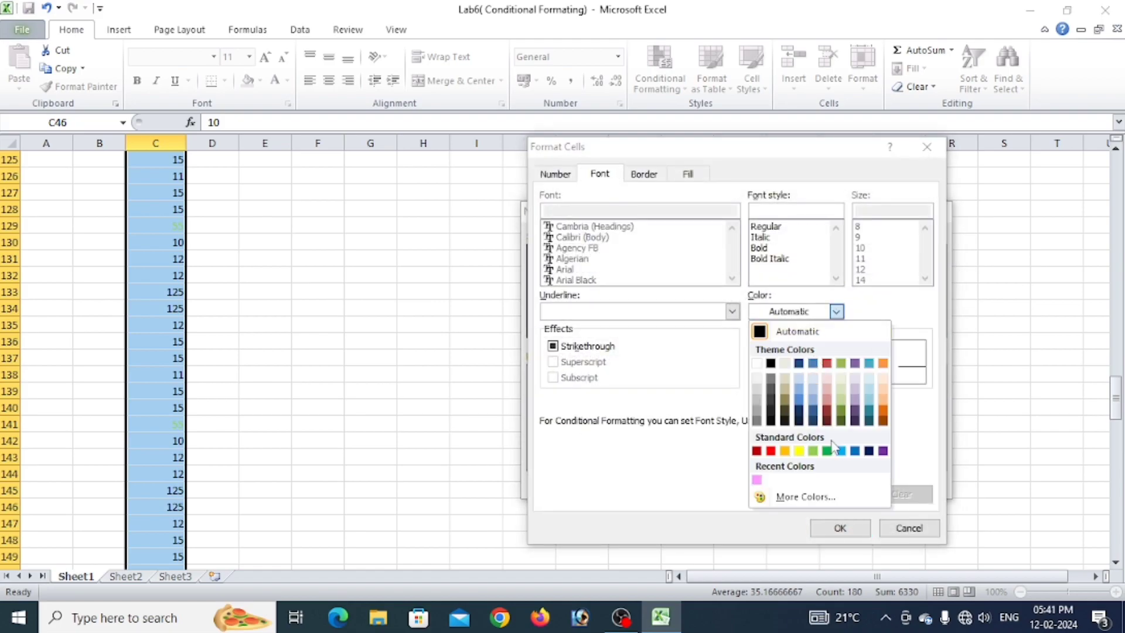
click(854, 450)
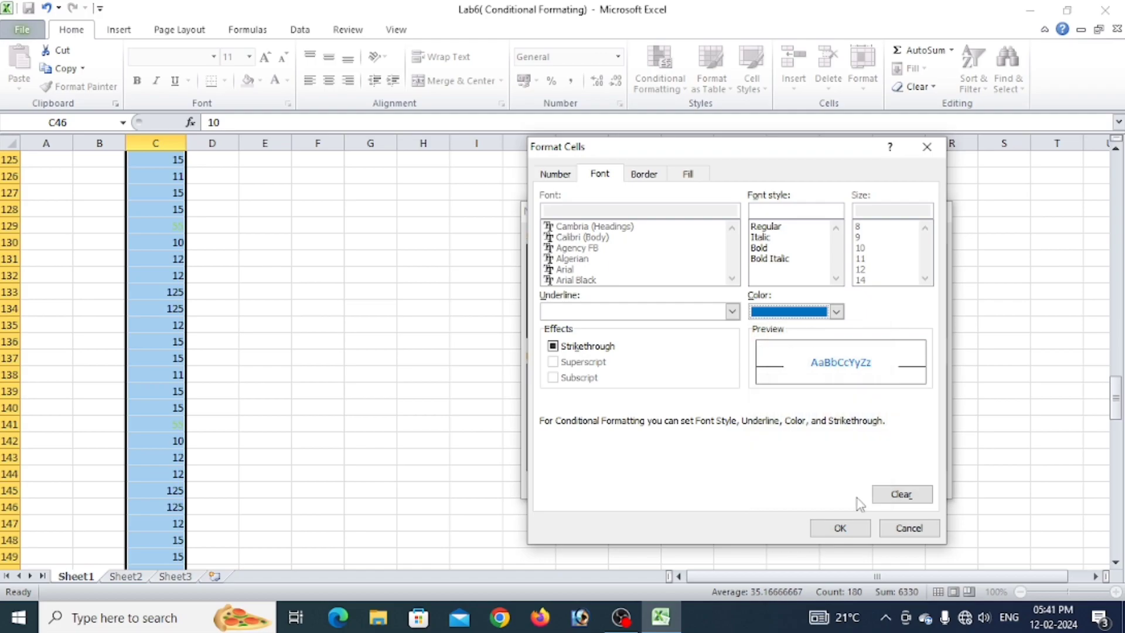
click(857, 528)
click(822, 484)
Remove the manual yellow fill from cell C57
scroll(541, 458, up, 5)
scroll(542, 457, up, 20)
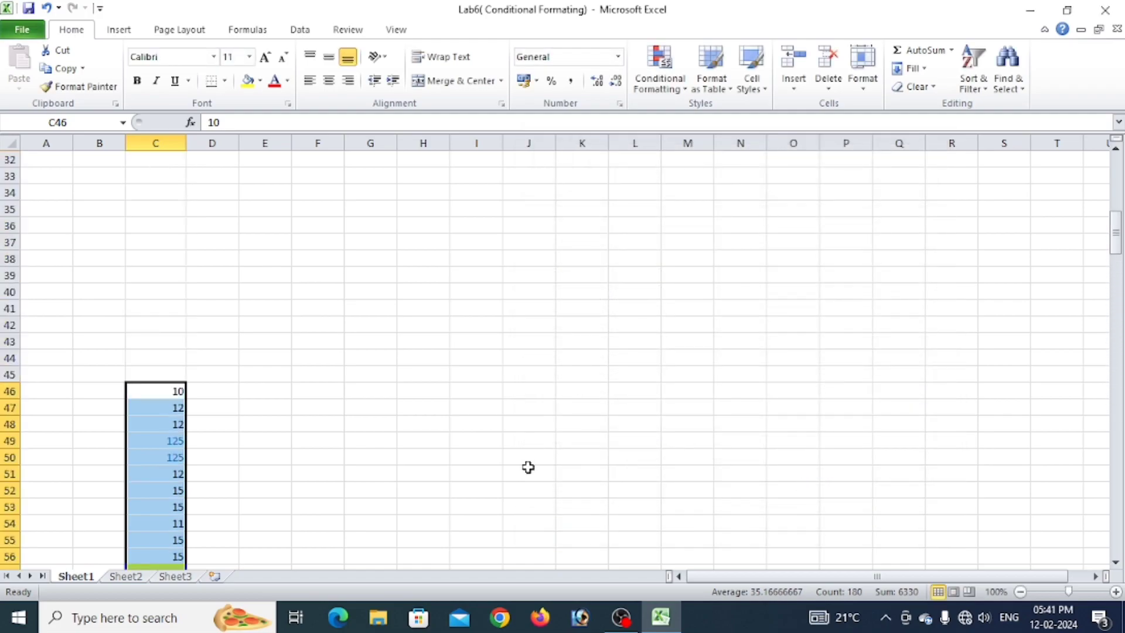
scroll(372, 426, down, 1)
click(372, 425)
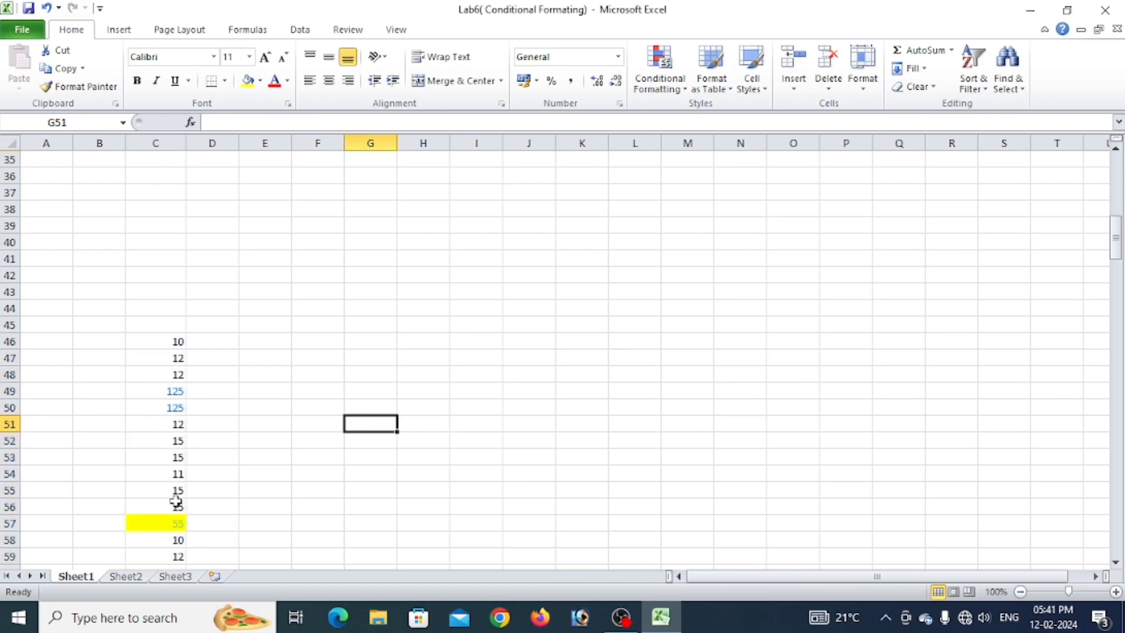
click(164, 520)
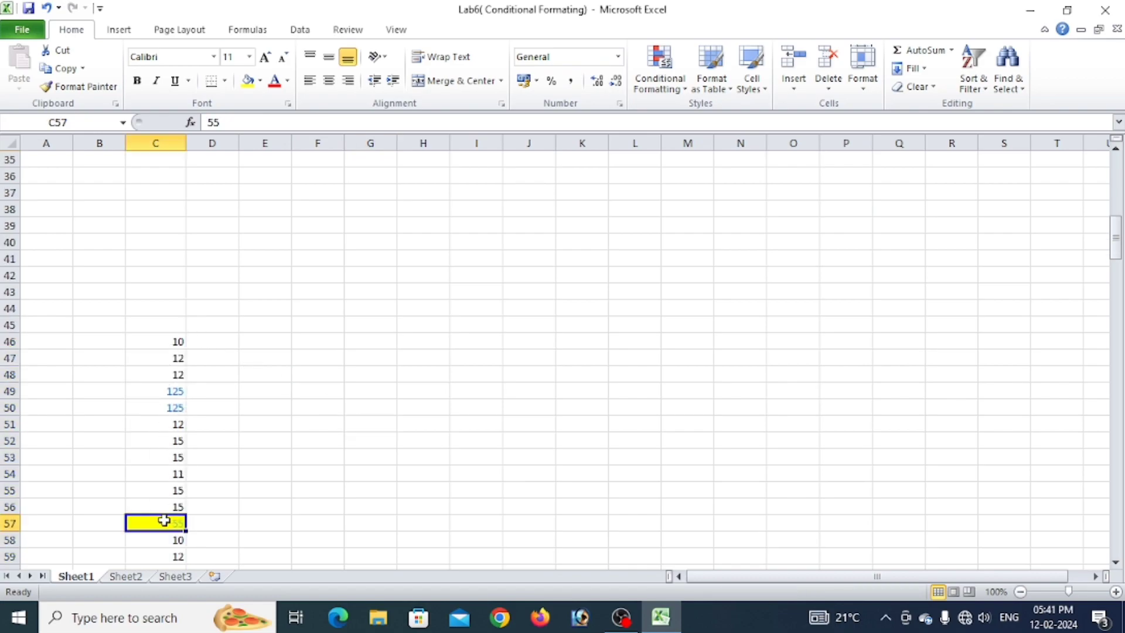
click(259, 80)
click(295, 240)
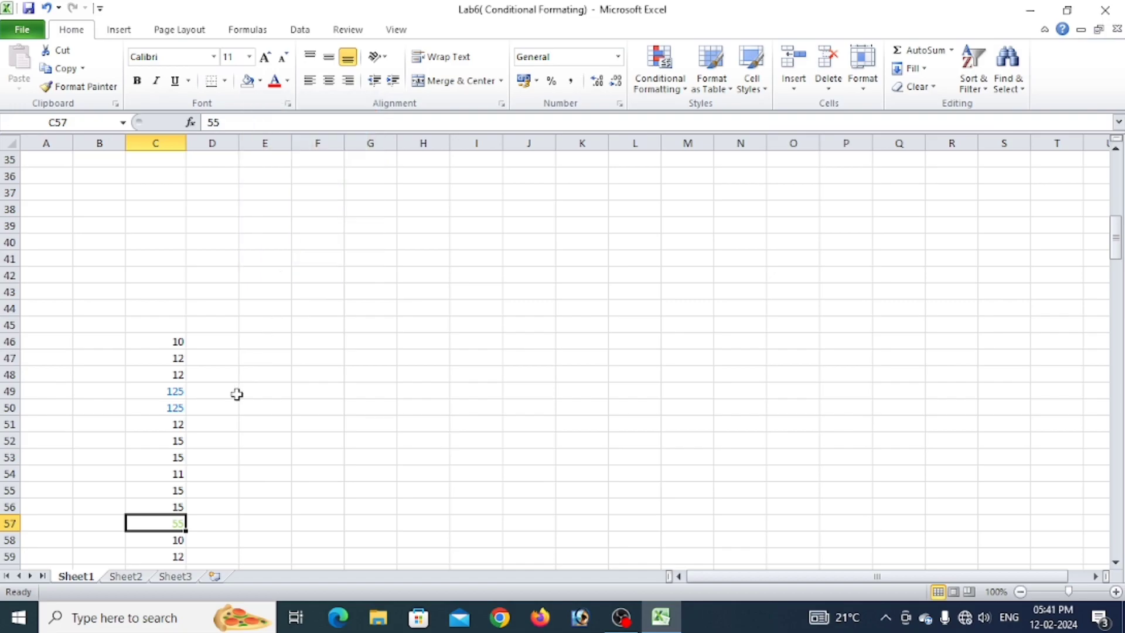
Examine the font colors of the values in column C, including C49, C50, C57, C61 and C62, against the two rules
scroll(236, 393, down, 2)
click(235, 389)
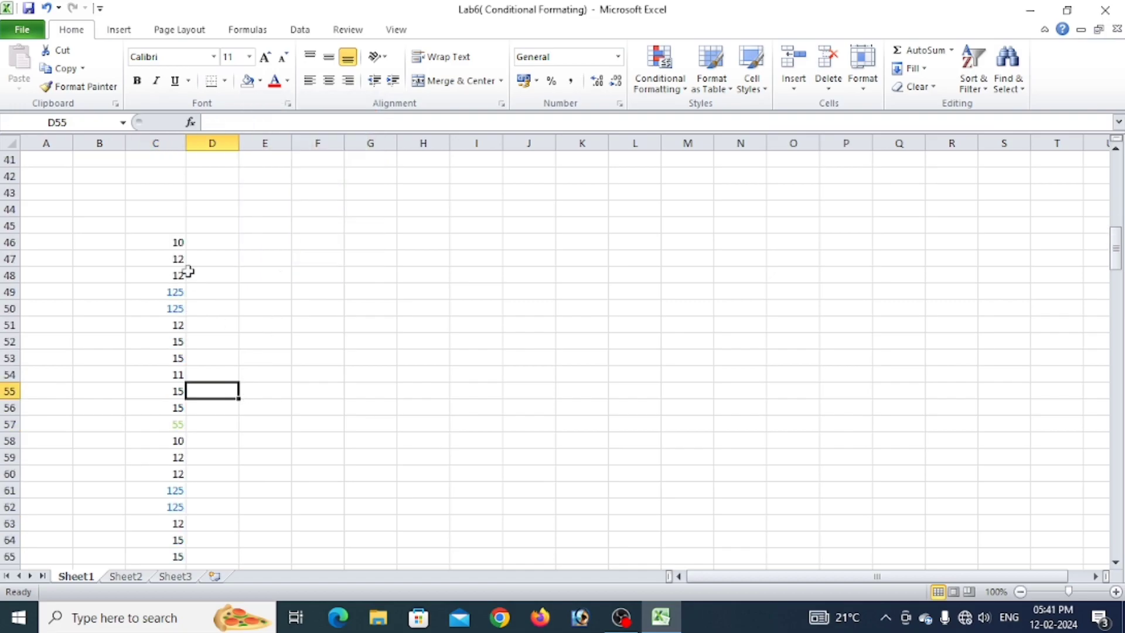
click(171, 292)
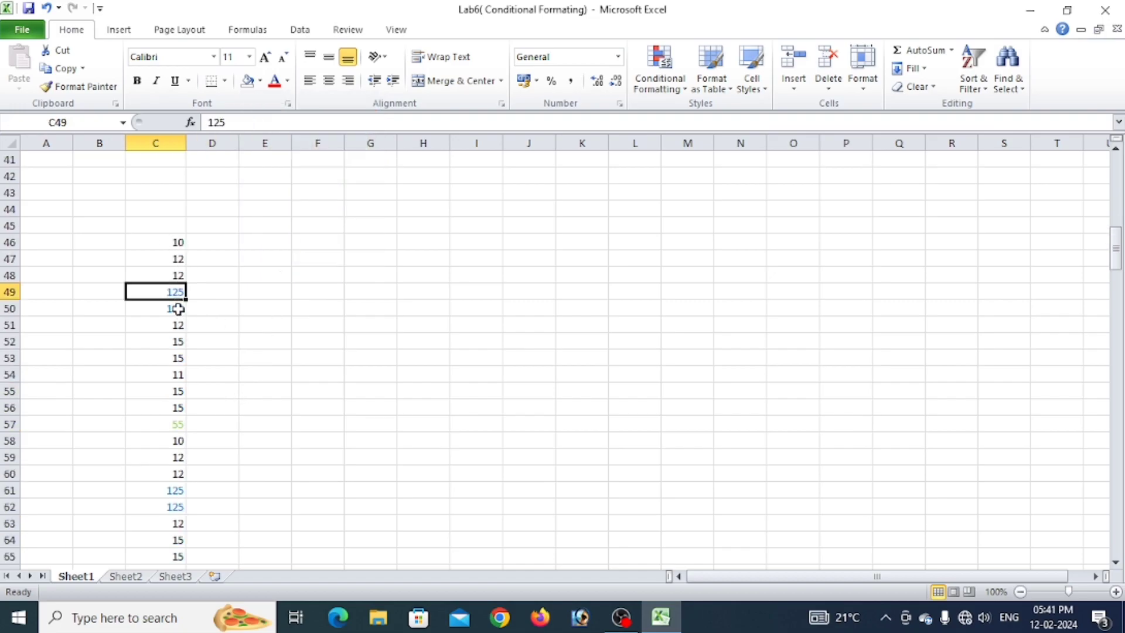
click(177, 309)
scroll(181, 322, down, 2)
click(171, 391)
click(177, 407)
scroll(174, 337, up, 2)
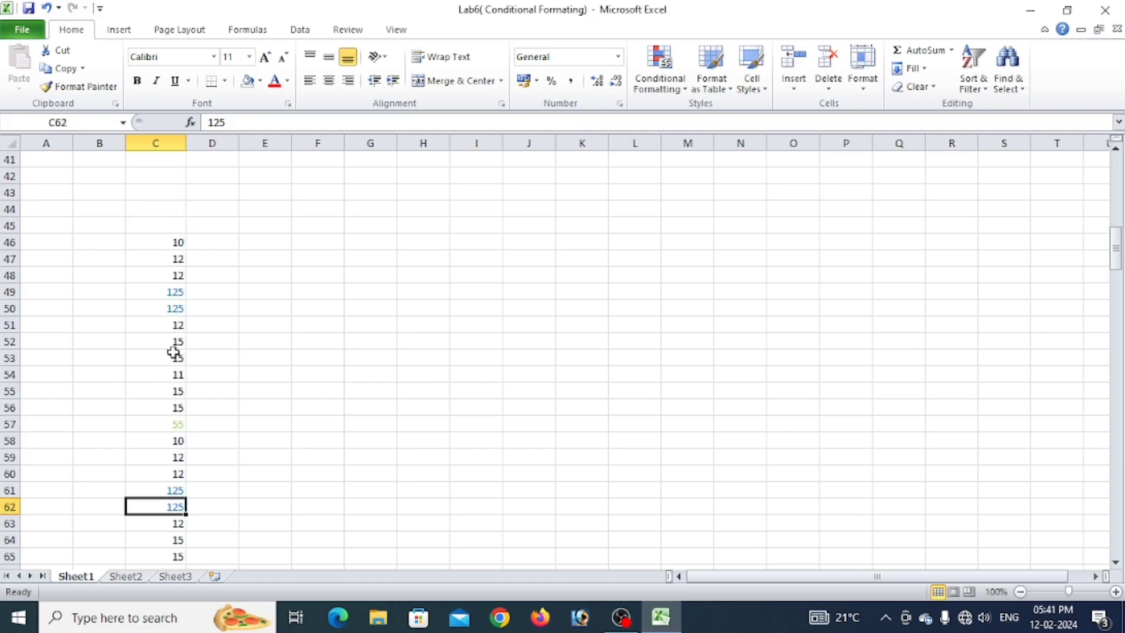
click(182, 423)
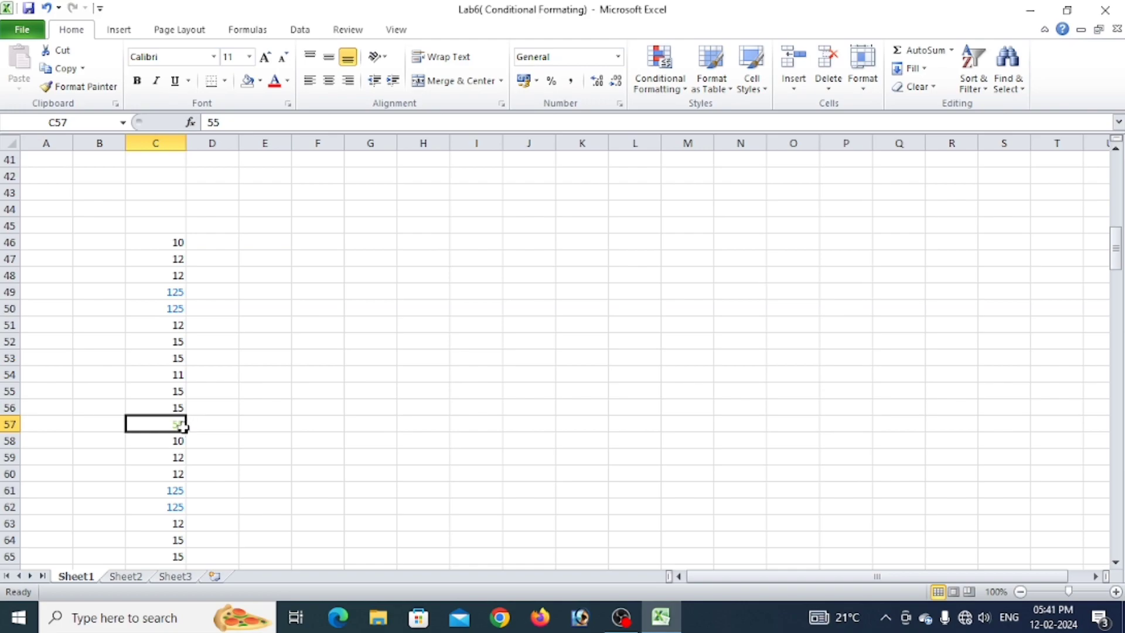
scroll(178, 429, down, 7)
scroll(178, 434, up, 5)
scroll(178, 434, up, 2)
Change the value of cell C53 to 60 and the value of cell C54 to 110
click(181, 359)
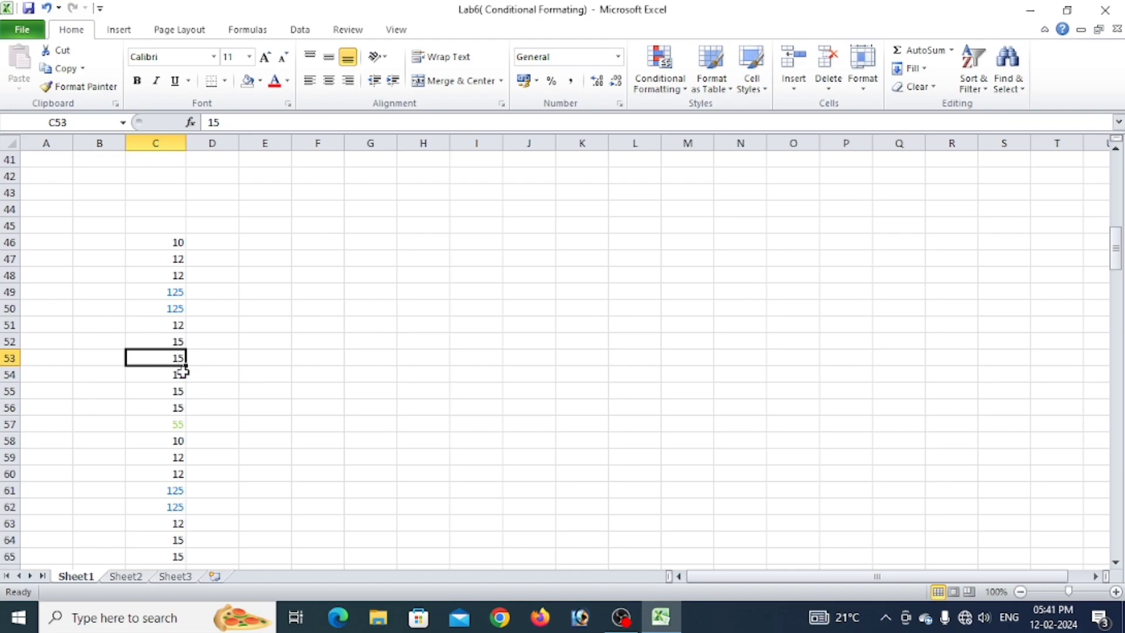
text(60)
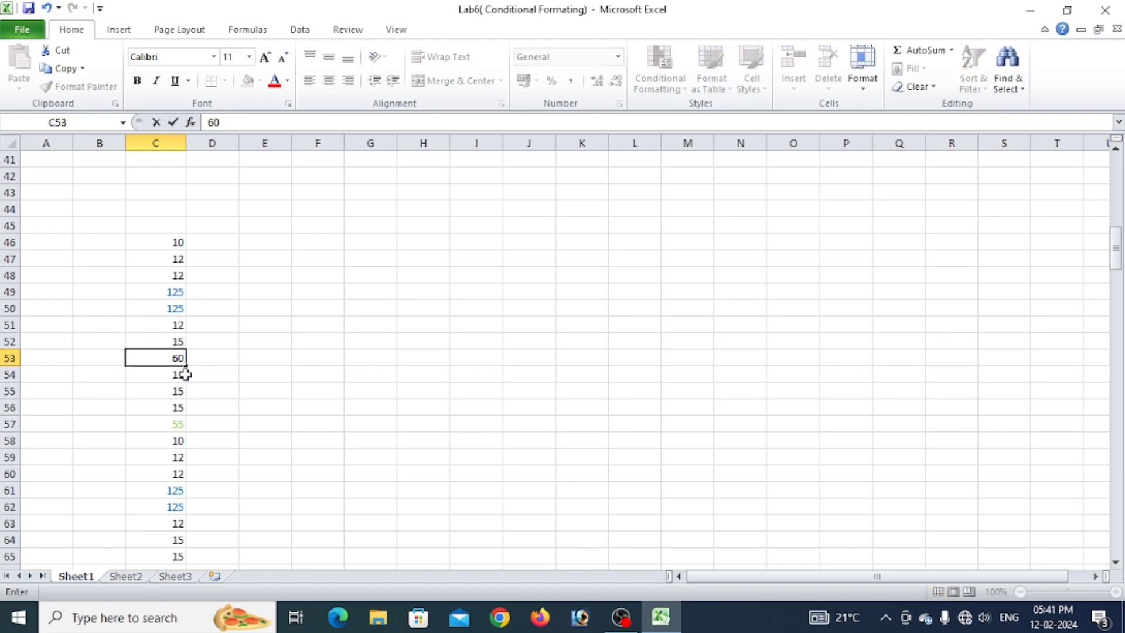
key(Return)
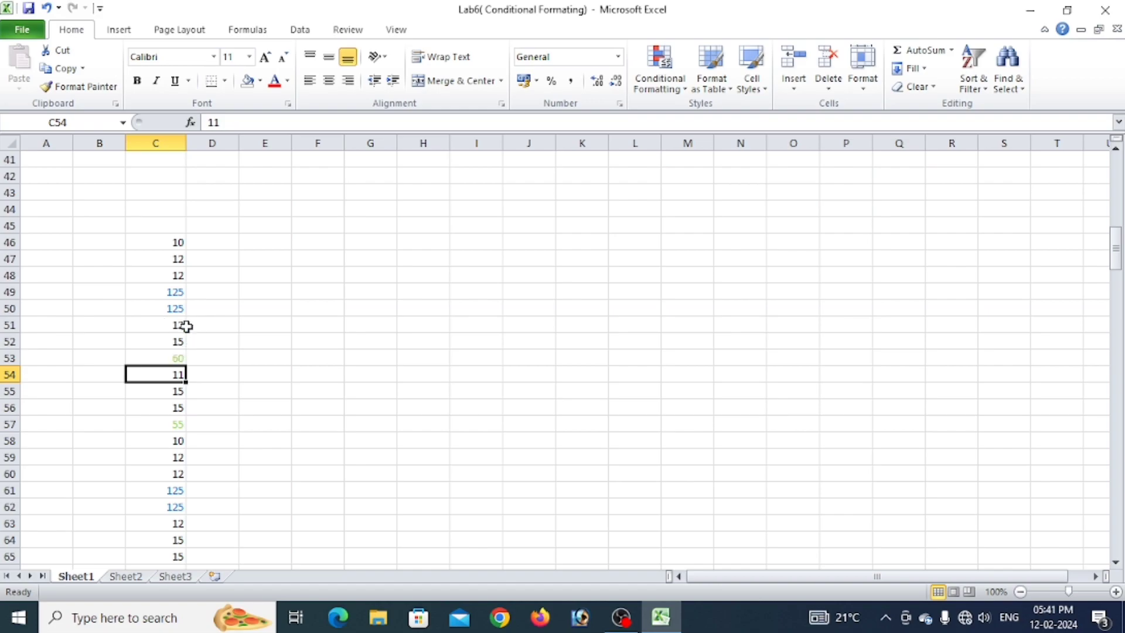
text(11)
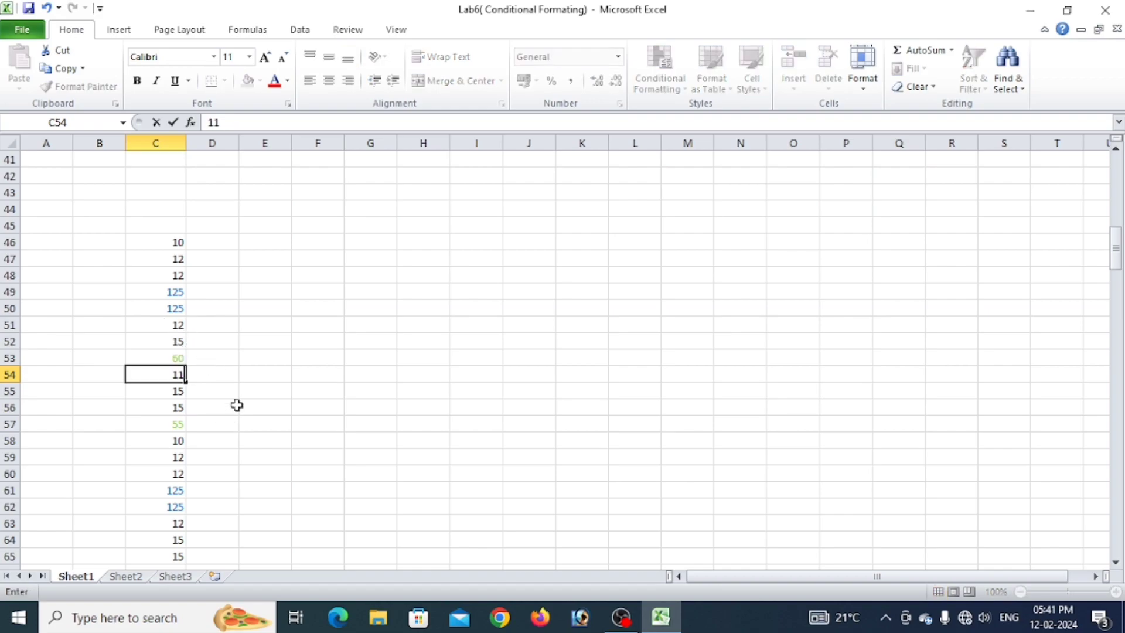
text(0)
key(Return)
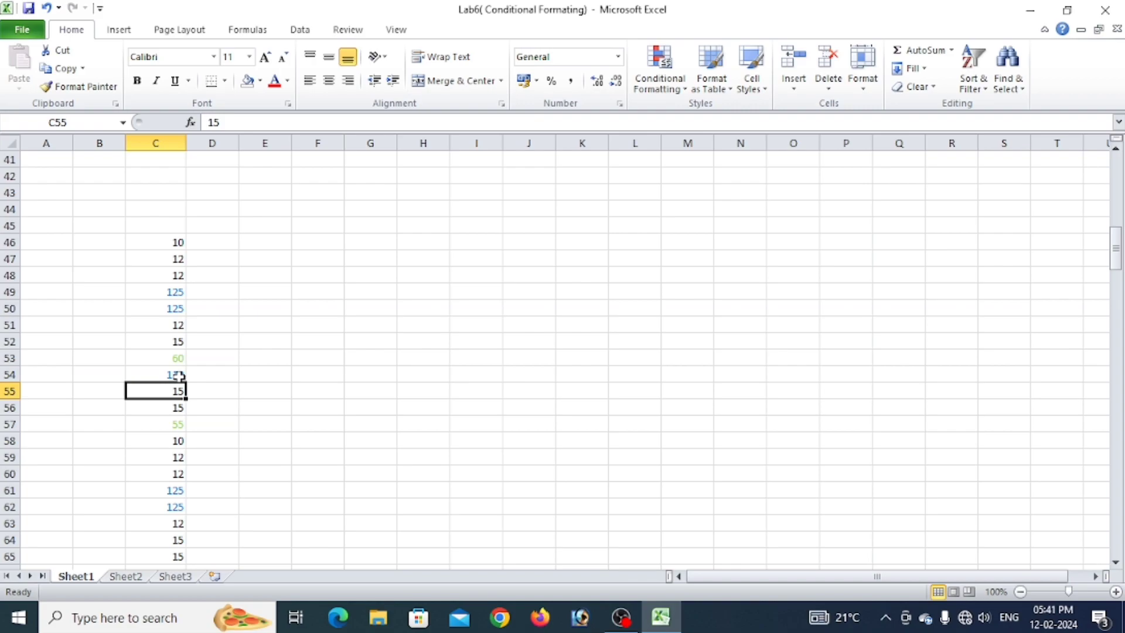
Select the full list of numbers from C46 to C225 again
scroll(176, 372, down, 2)
scroll(163, 271, up, 2)
drag(169, 244, 153, 424)
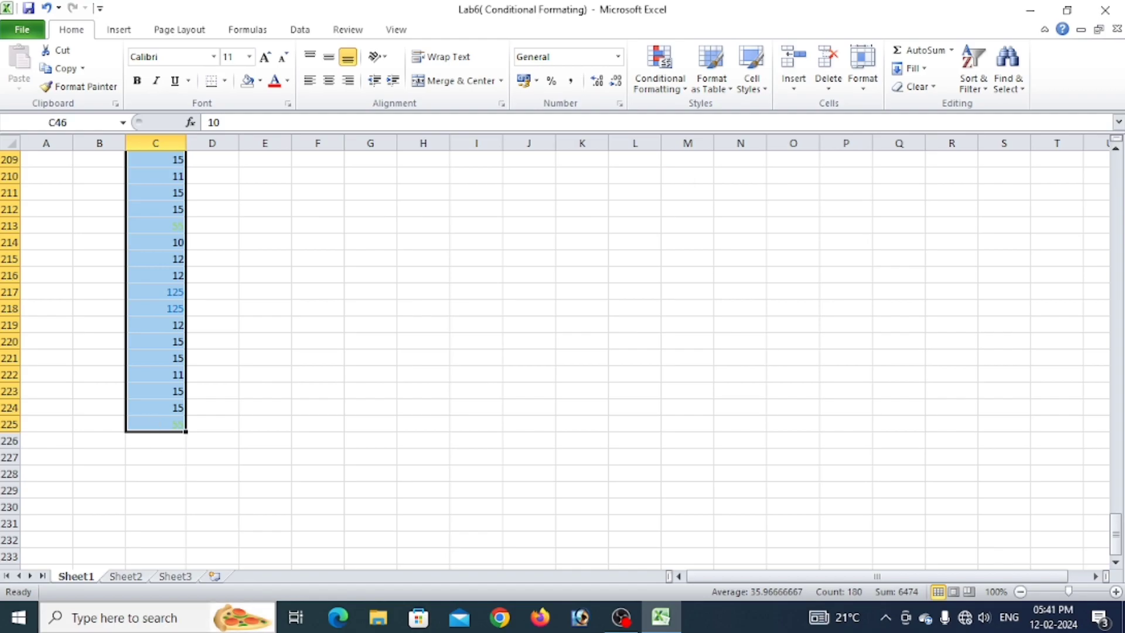
key(super+s)
click(827, 398)
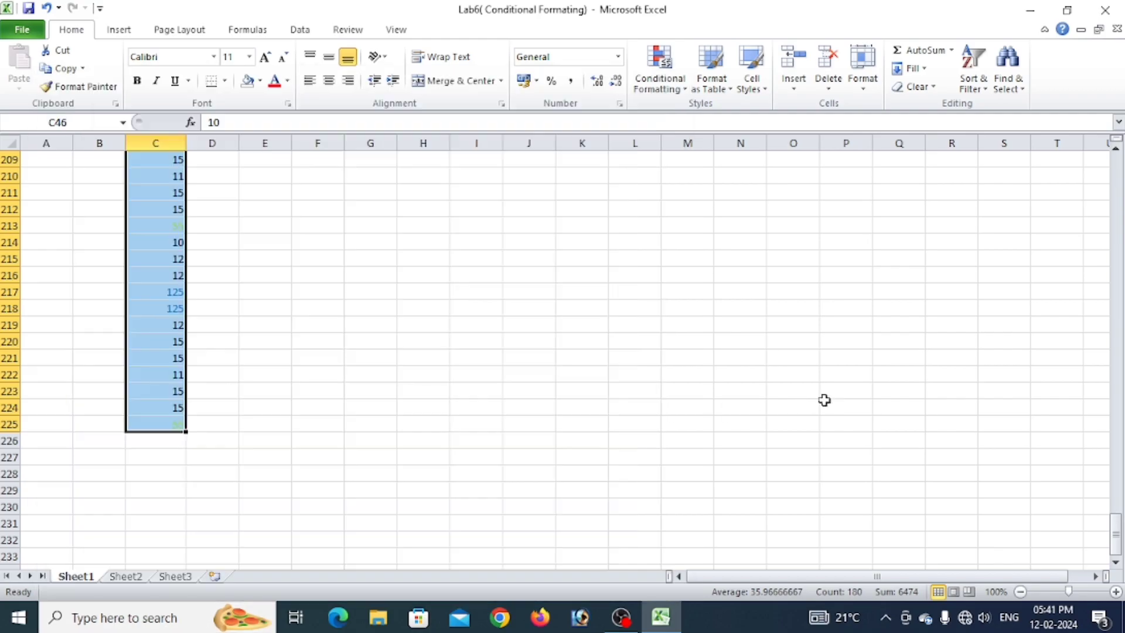
Delete all the numbers in cells C46 to C225
key(Delete)
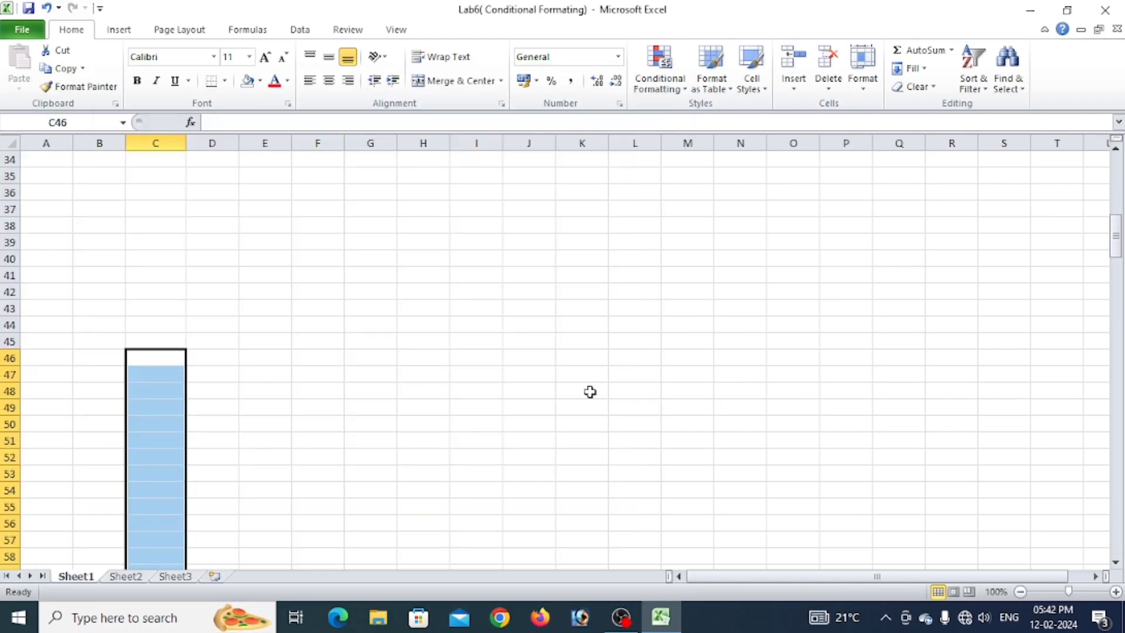
scroll(584, 389, up, 11)
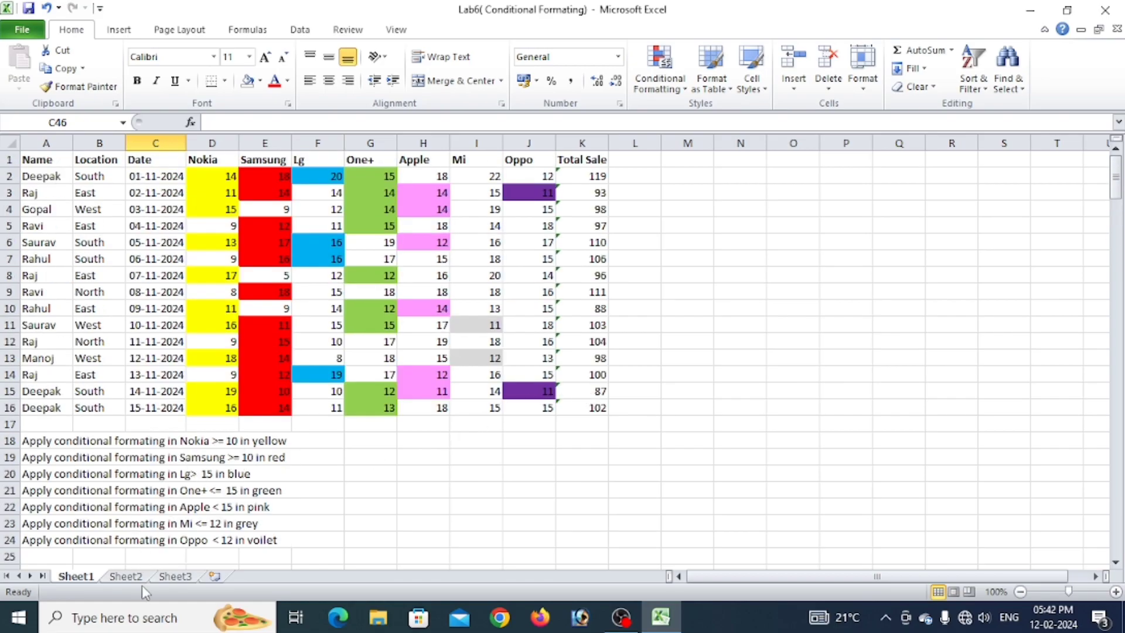
On Sheet2, examine the custom cell-highlighting rule settings, including the condition types offered beside Cell Value, without creating a rule
click(125, 576)
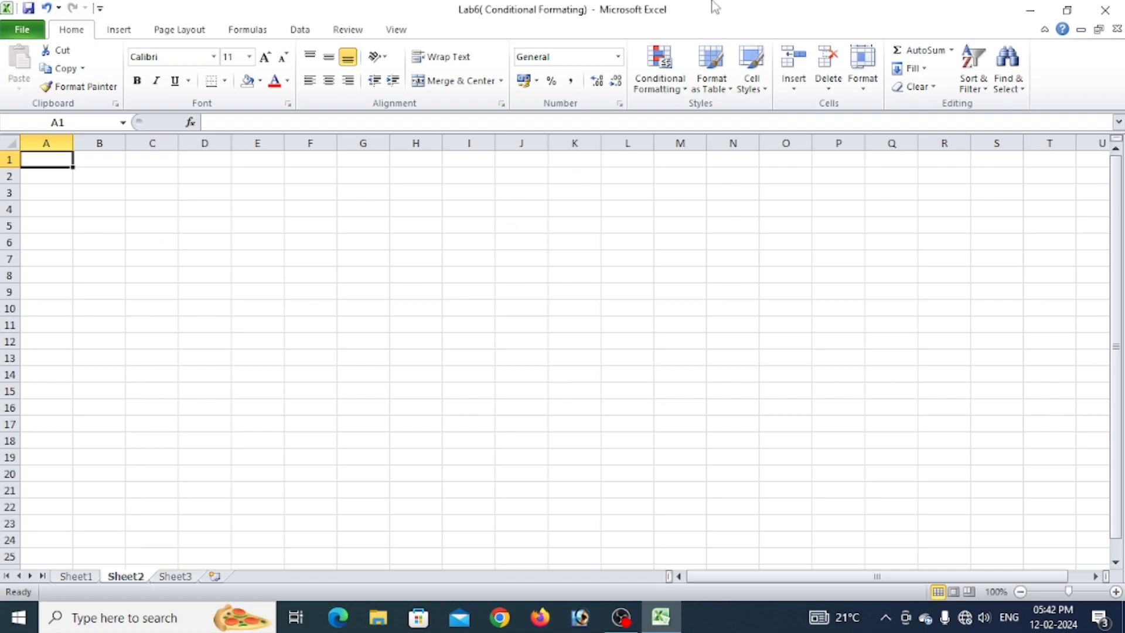
click(660, 73)
mouse_move(681, 111)
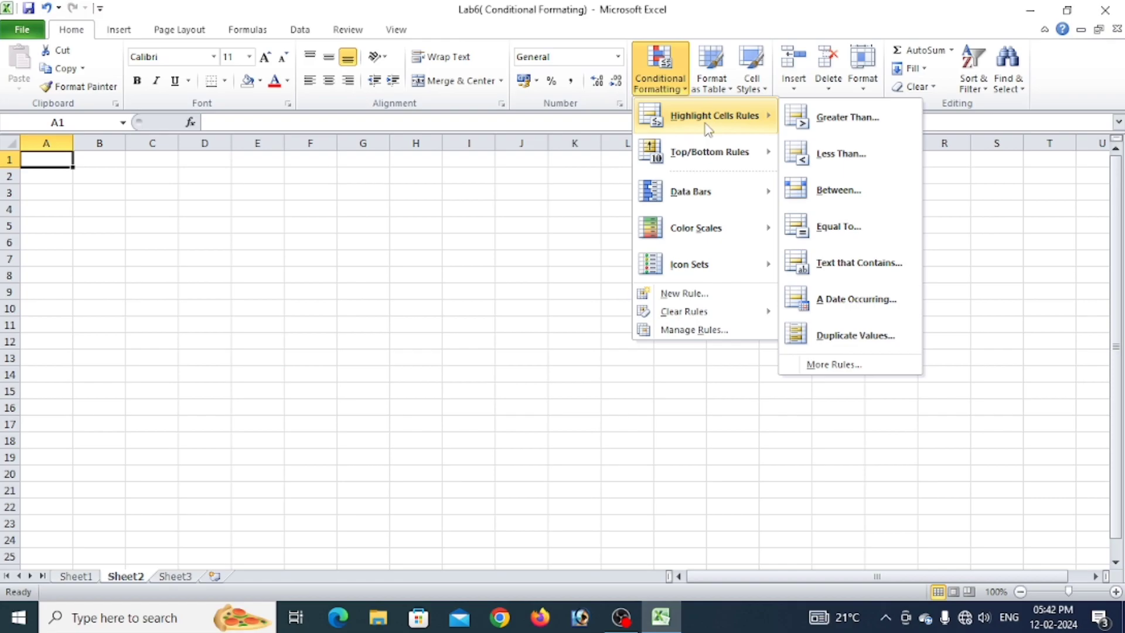
click(831, 363)
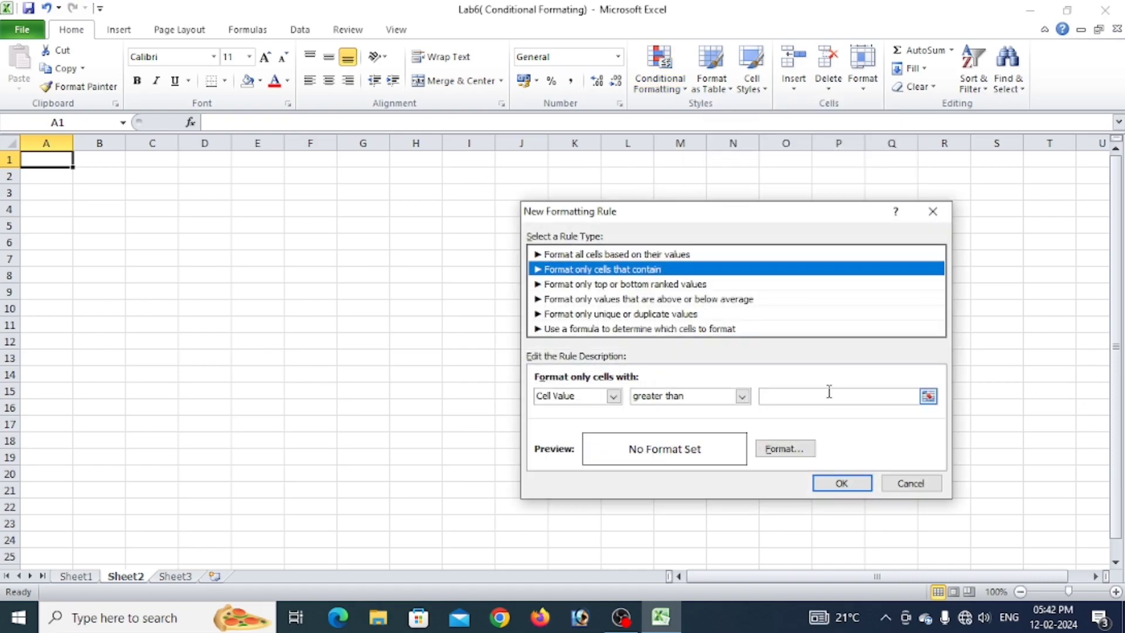
click(615, 397)
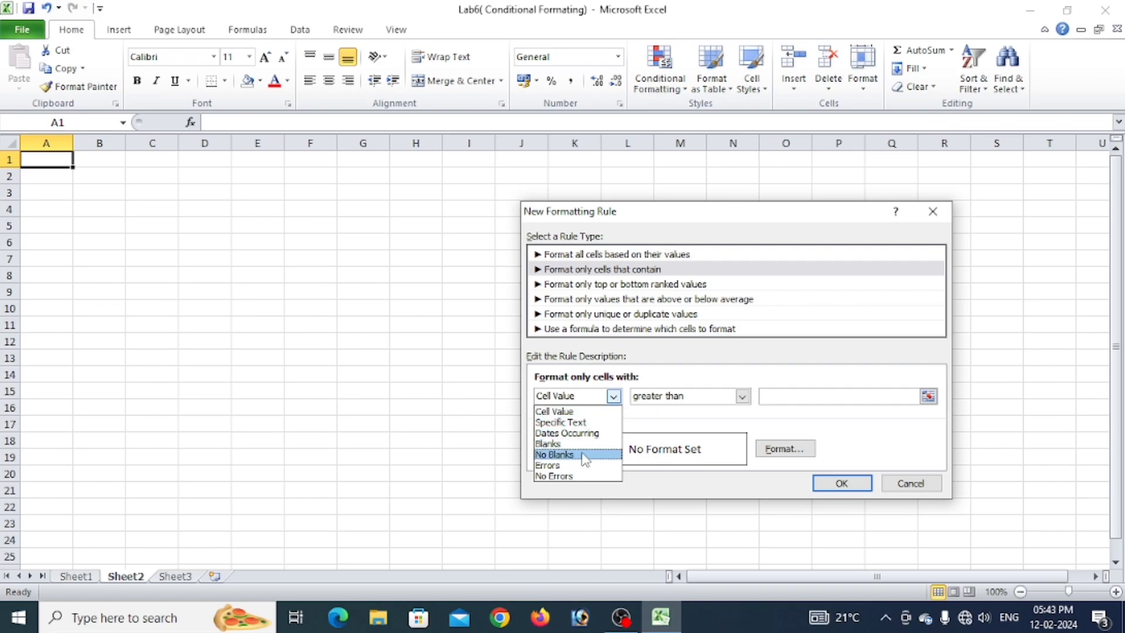
click(613, 397)
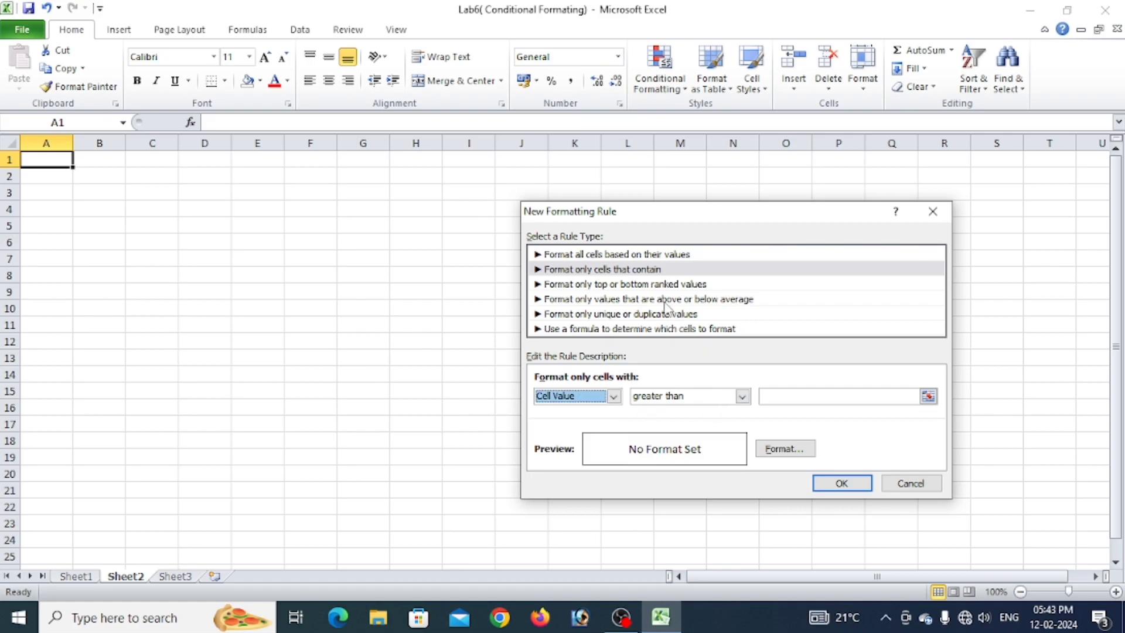
click(905, 481)
Review the Top/Bottom, Data Bars and Highlight Cells rule options, including the custom highlight rule's settings, without creating a rule
click(660, 70)
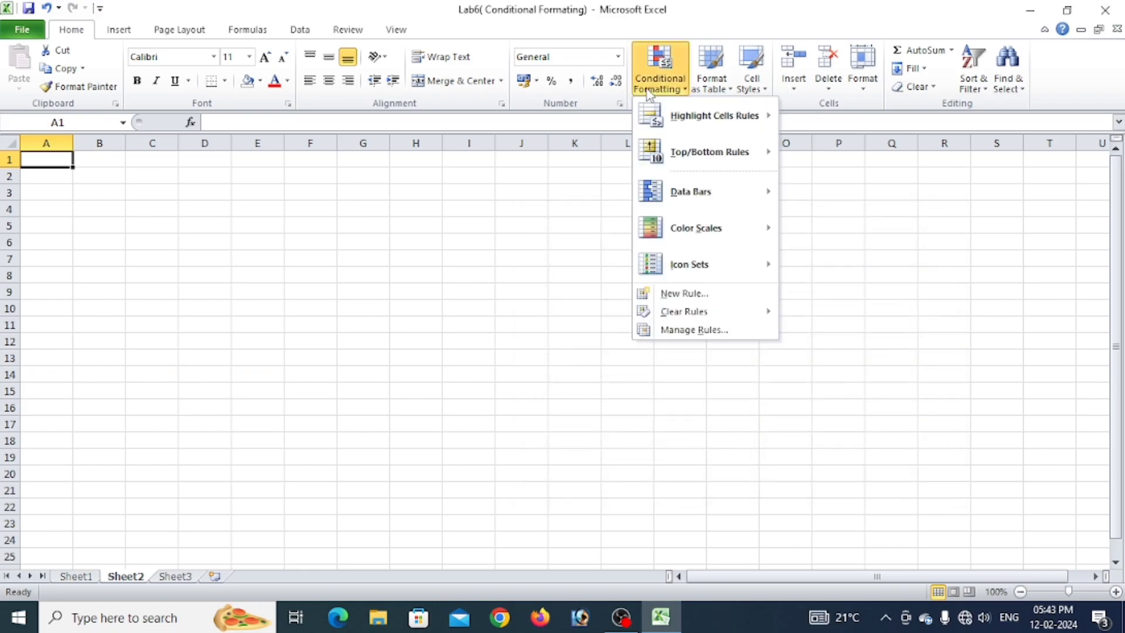
mouse_move(666, 157)
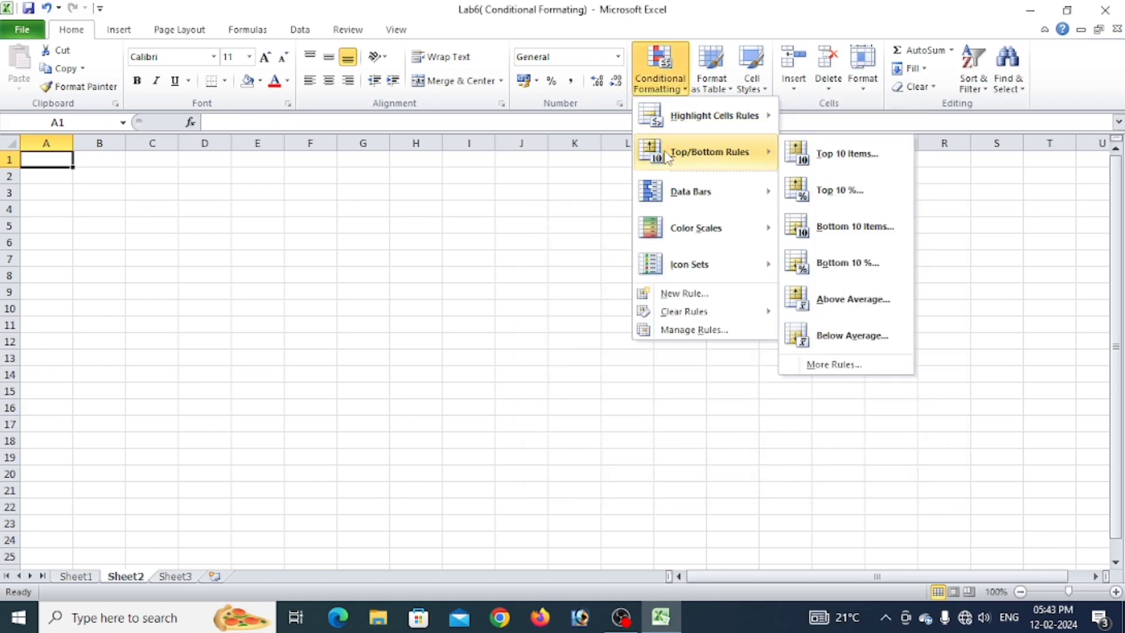
mouse_move(687, 126)
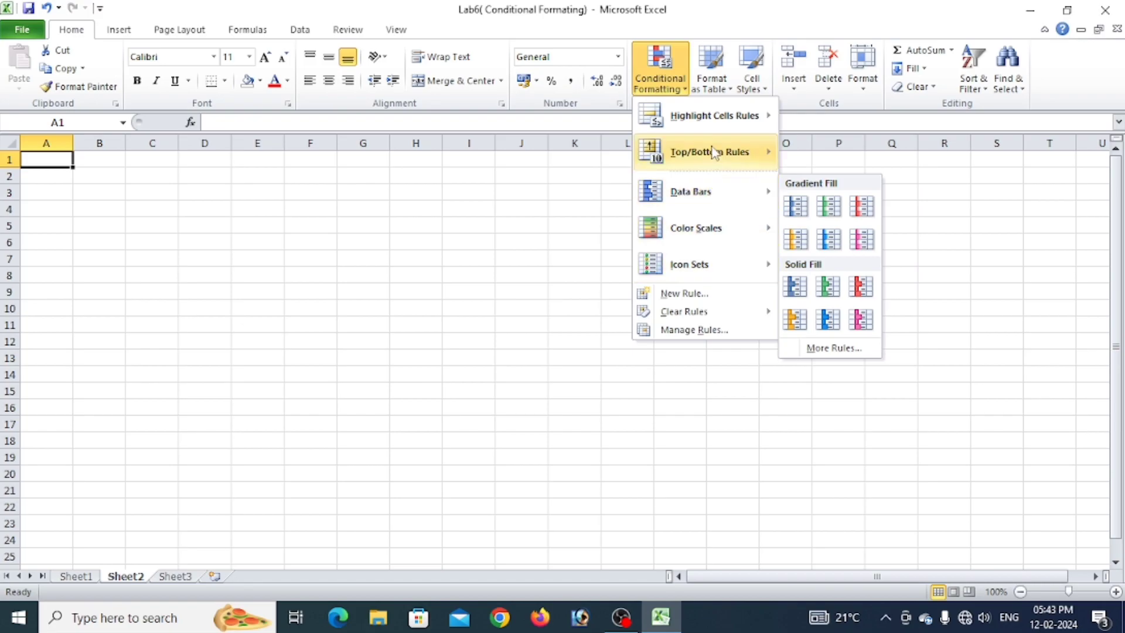
mouse_move(749, 120)
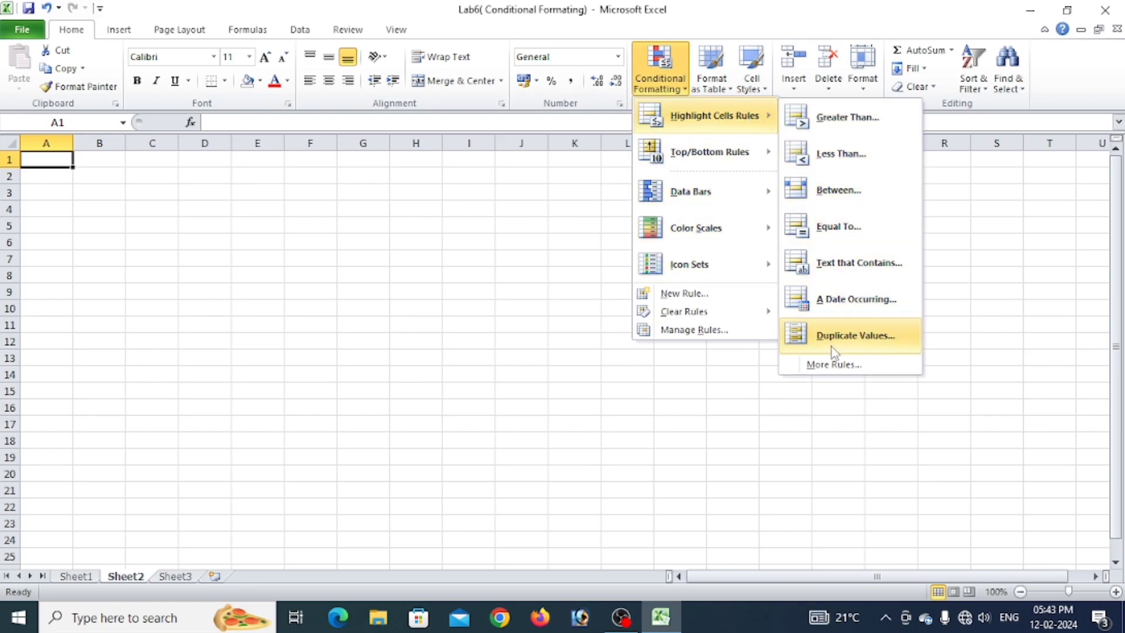
click(832, 362)
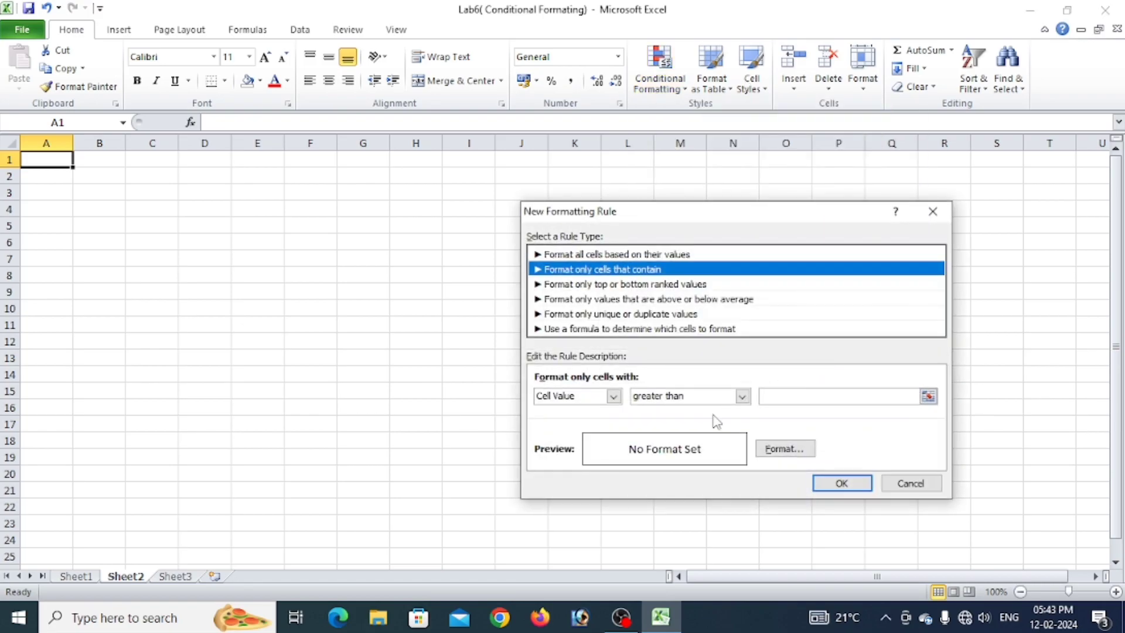
click(933, 212)
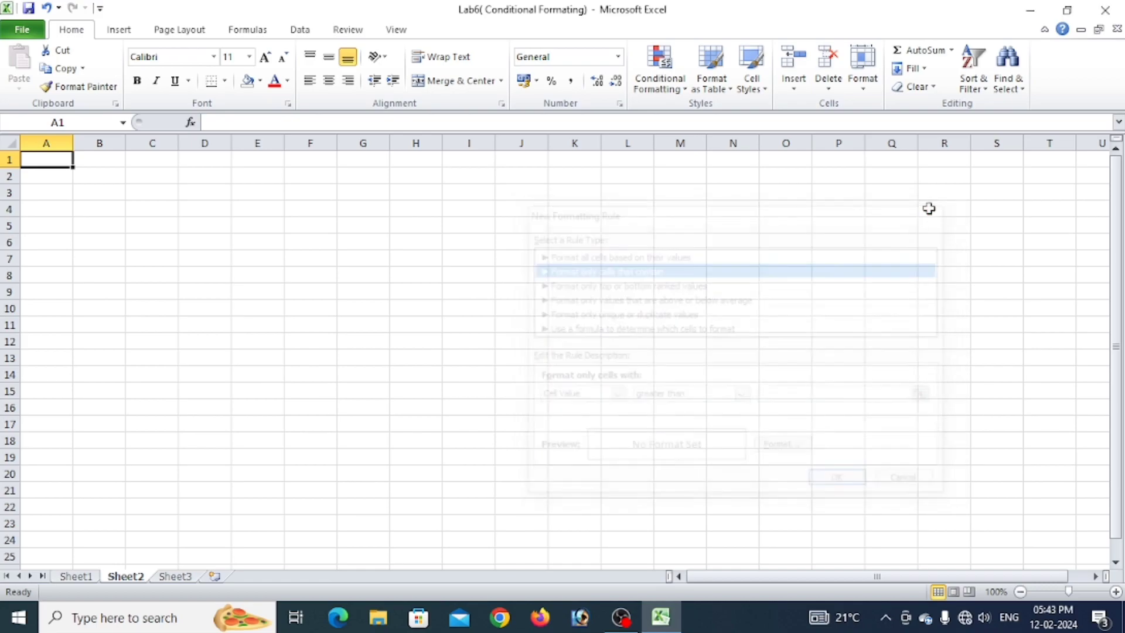
Copy the sales table A1:K16 from Sheet1 and paste it at cell A1 of Sheet2
click(75, 576)
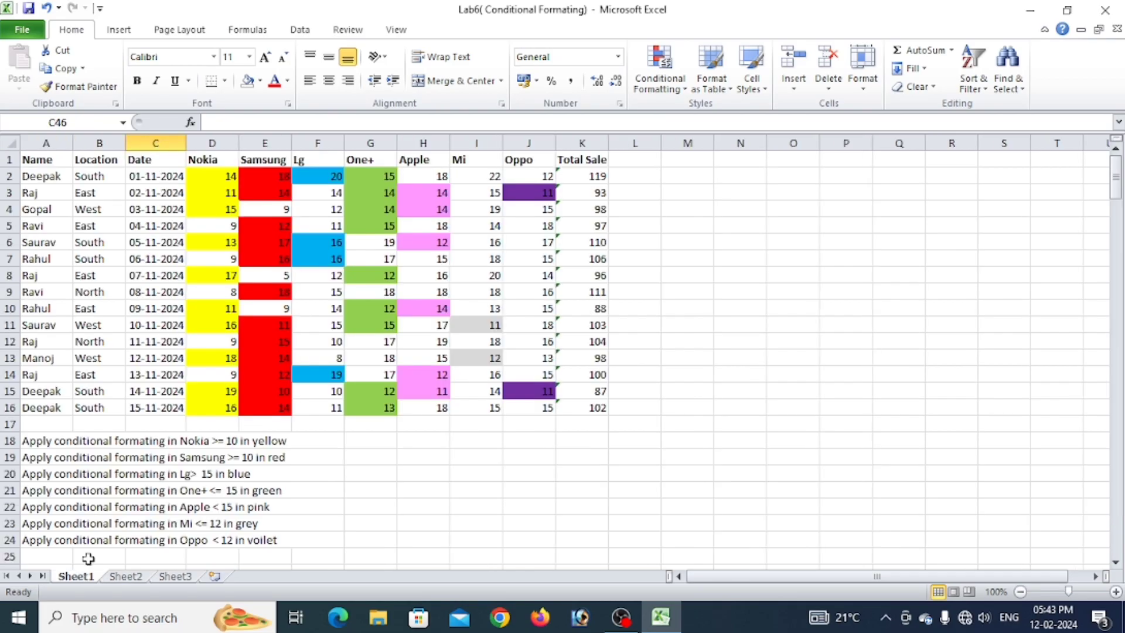
drag(43, 161, 578, 417)
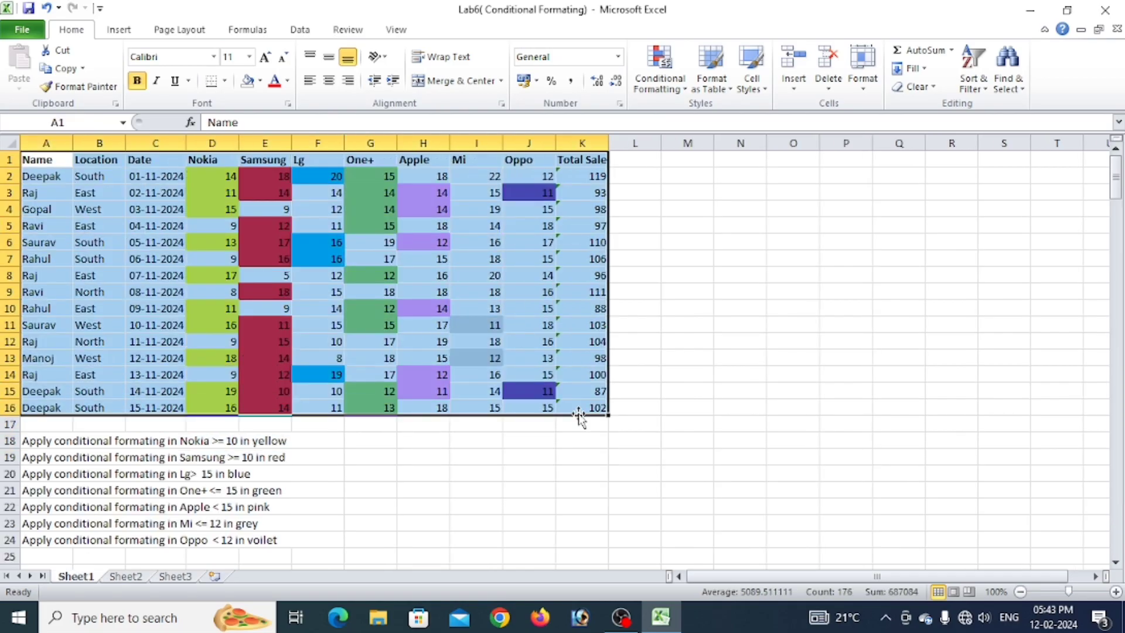
key(ctrl+c)
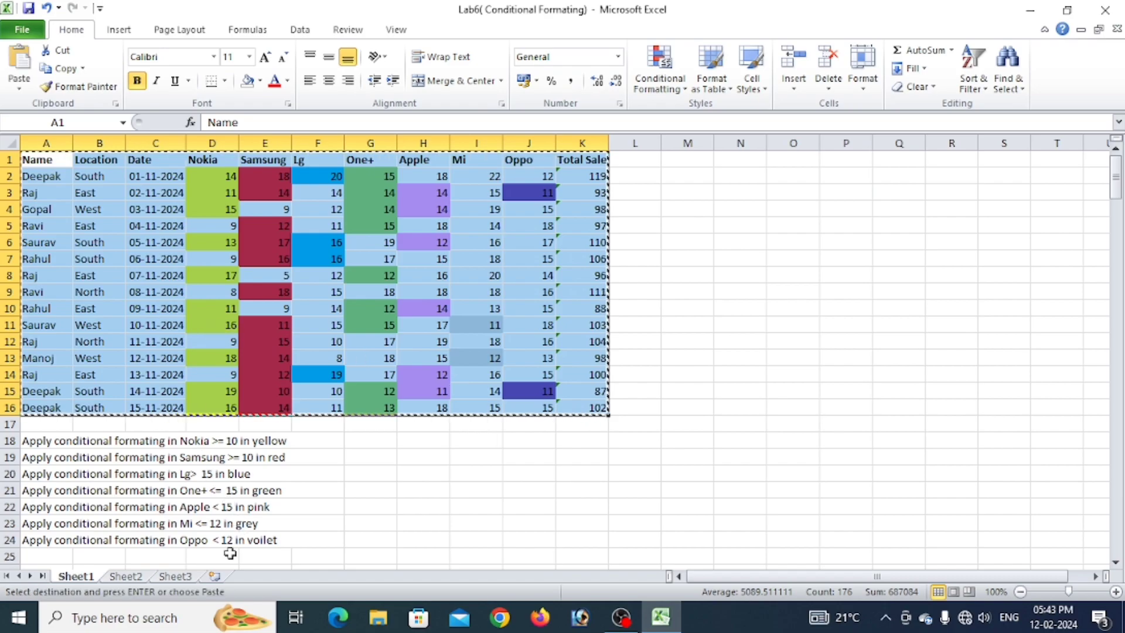
click(136, 577)
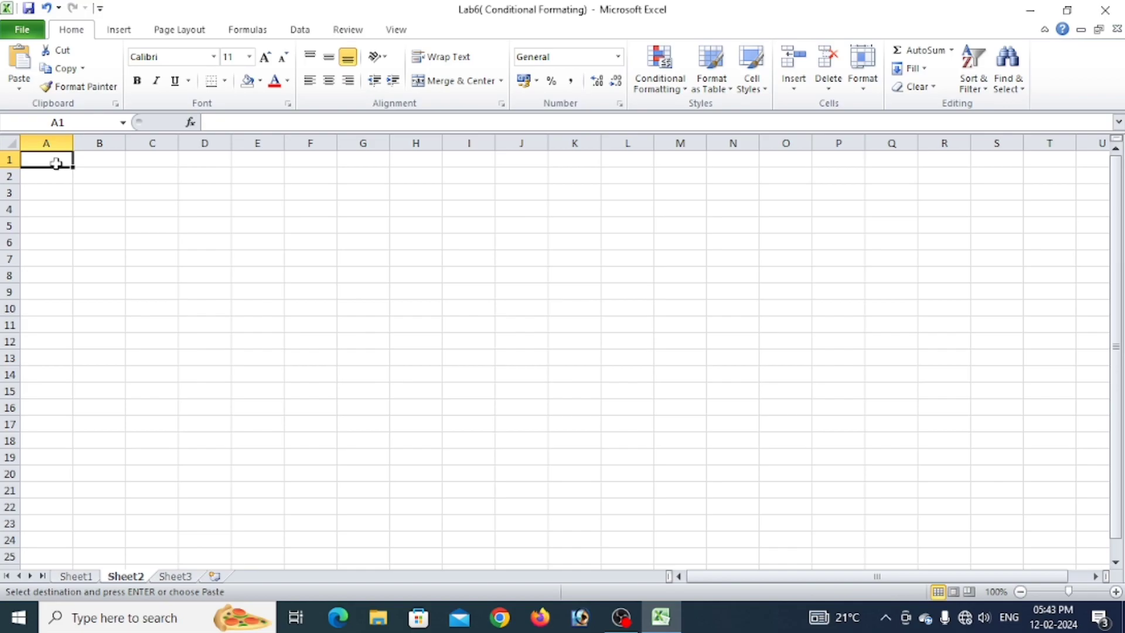
key(ctrl+v)
Clear all formats from the pasted sales table on Sheet2, keeping its contents
click(913, 87)
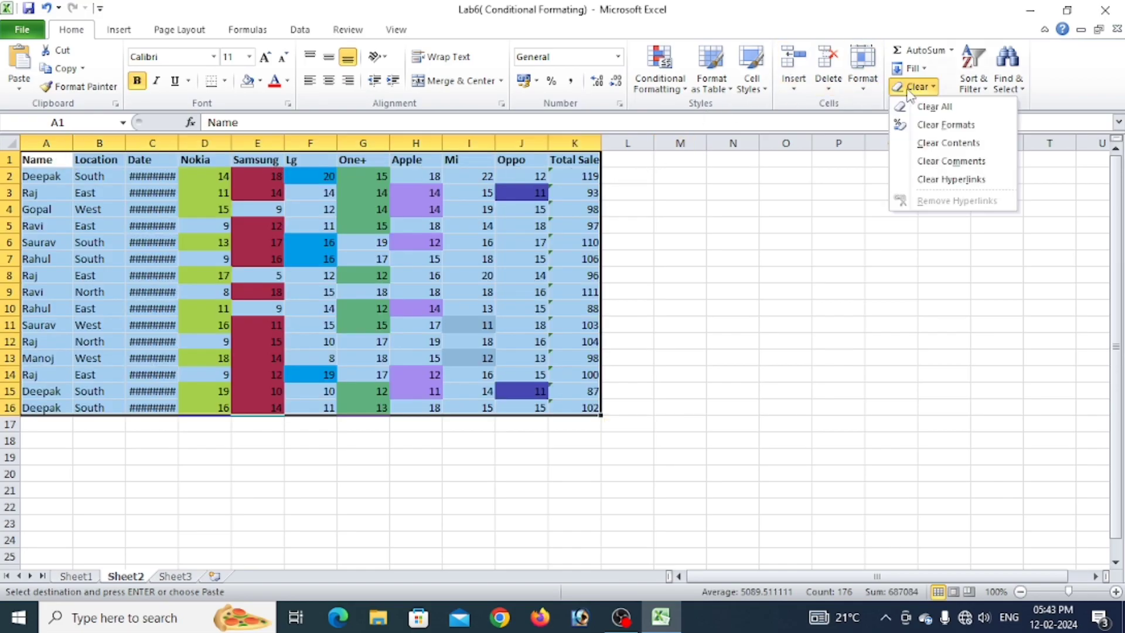
click(937, 125)
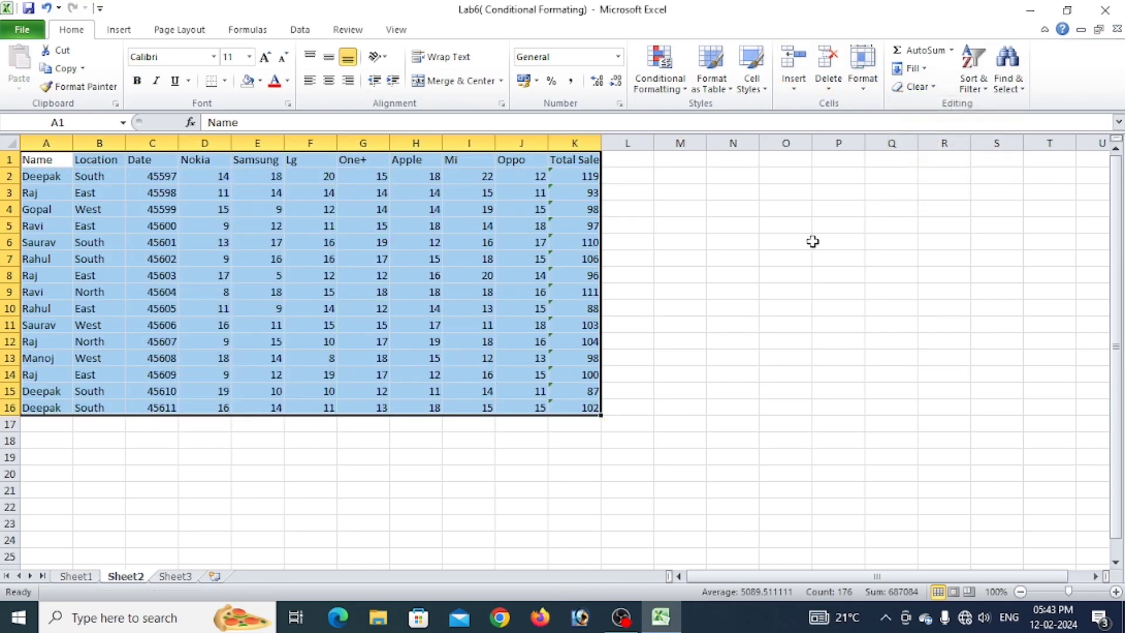
click(748, 339)
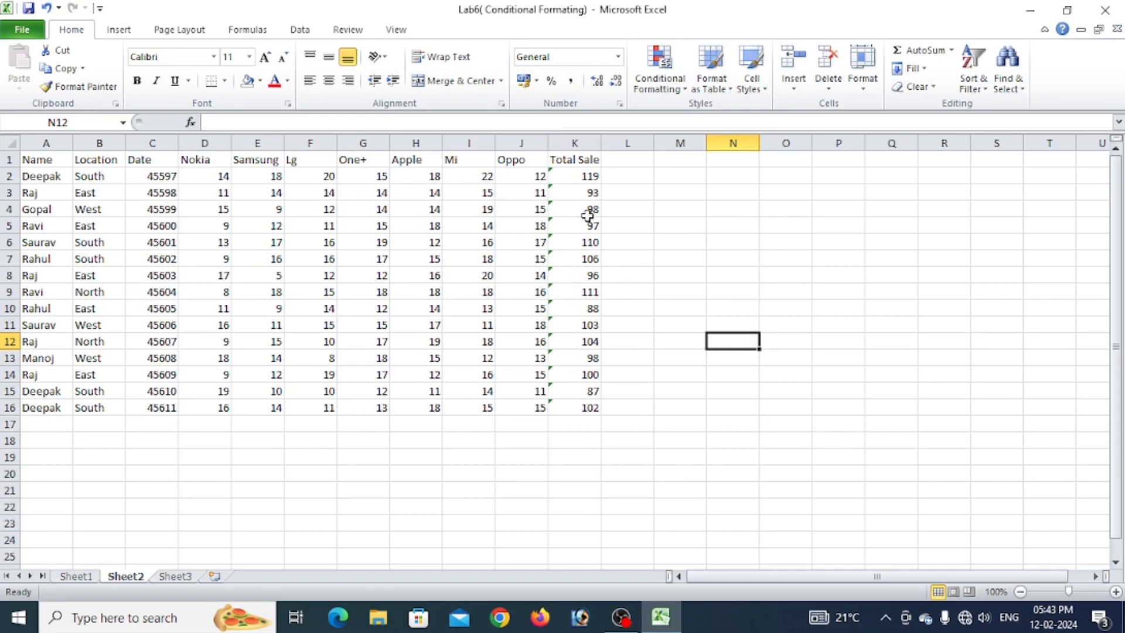
click(586, 173)
click(683, 229)
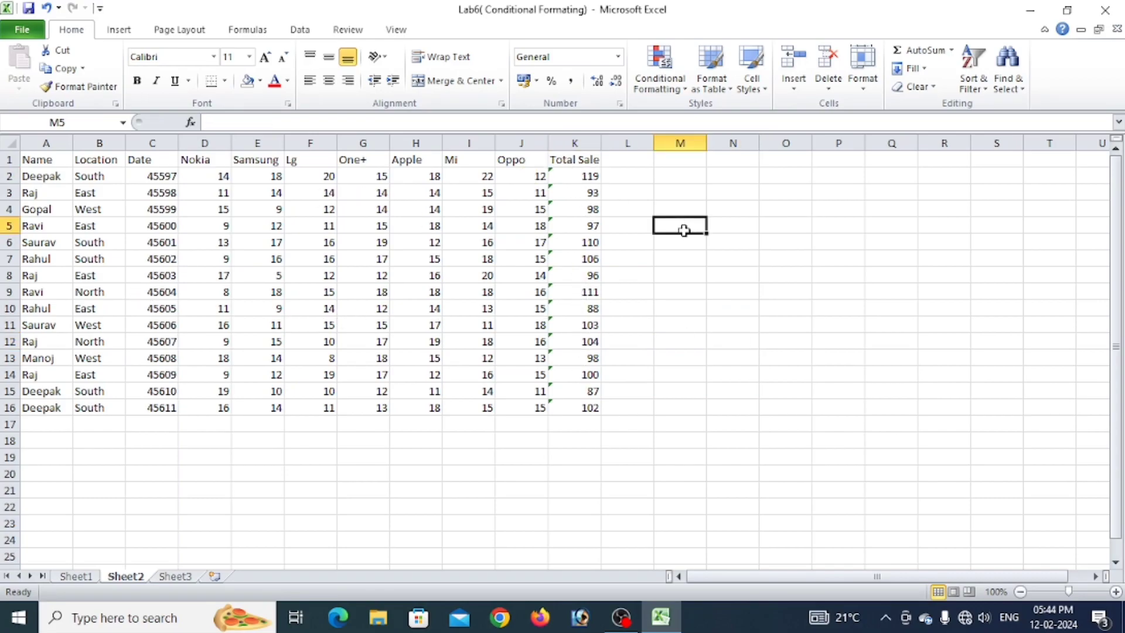
Copy the seven conditional formatting instructions in rows 18 to 24 of Sheet1 and paste them on Sheet2 starting at cell A19
click(82, 575)
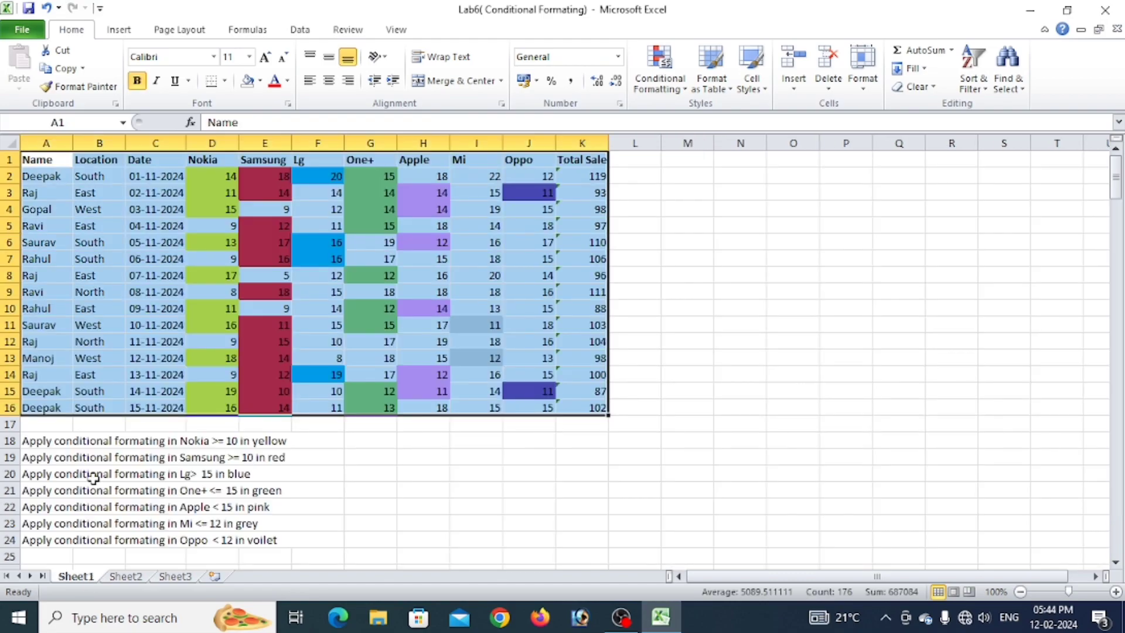
drag(40, 442, 126, 534)
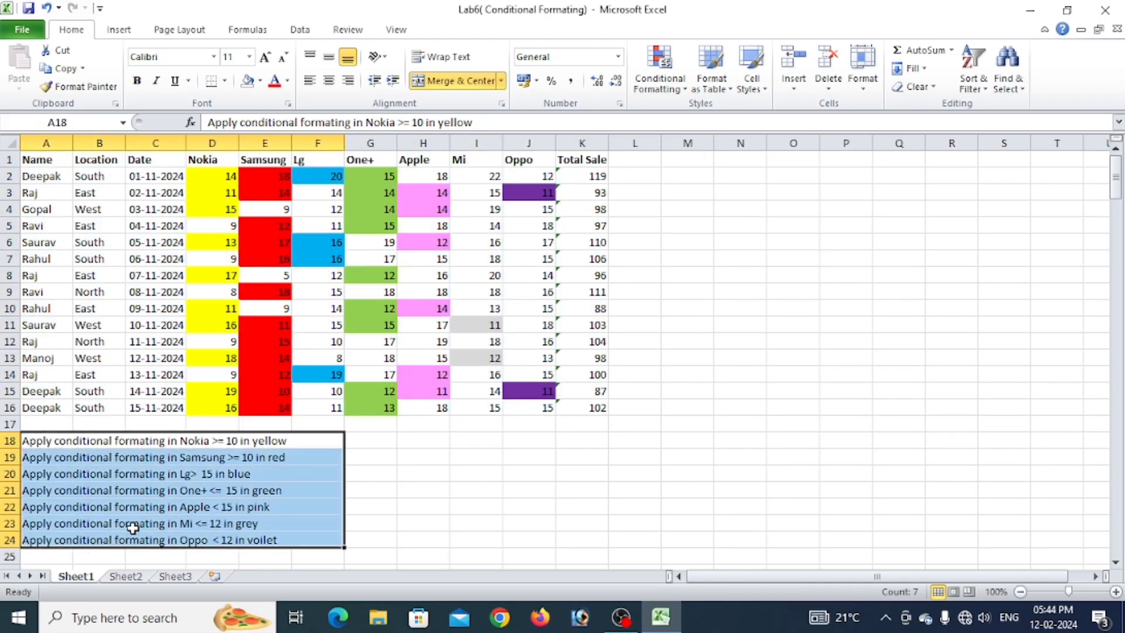
key(ctrl+c)
click(125, 576)
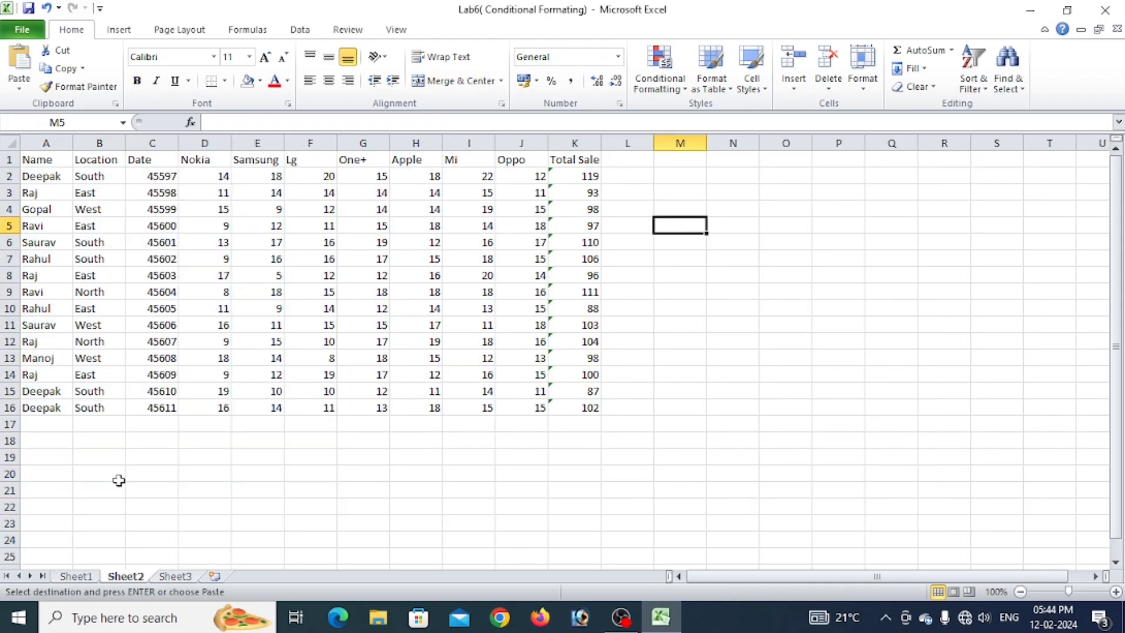
click(39, 472)
click(51, 458)
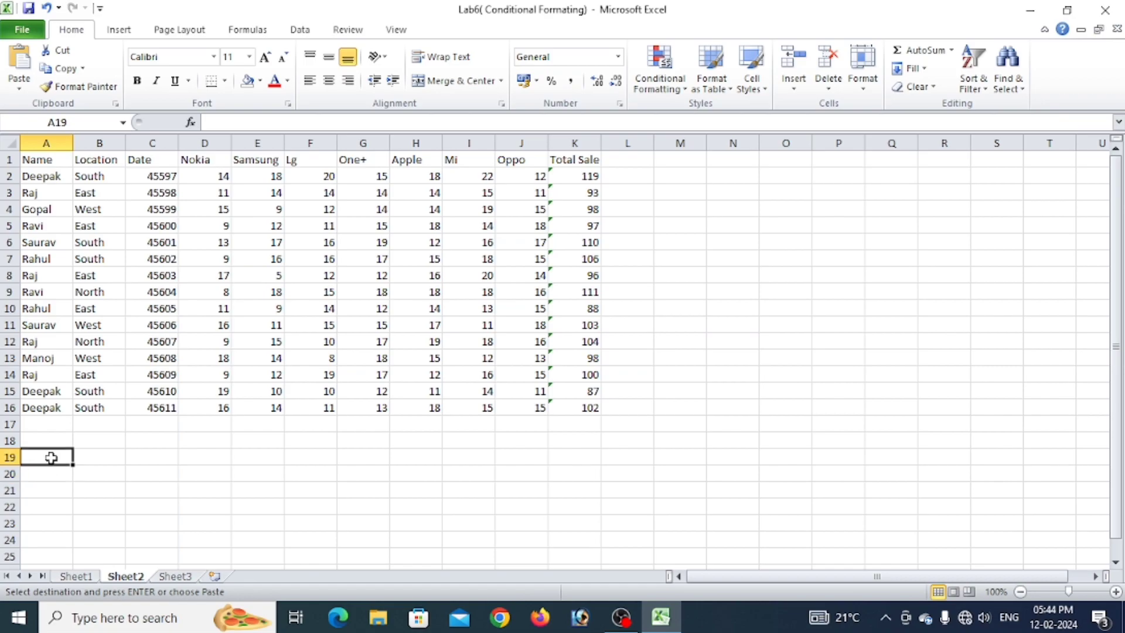
key(ctrl+v)
scroll(369, 512, down, 2)
scroll(389, 472, up, 2)
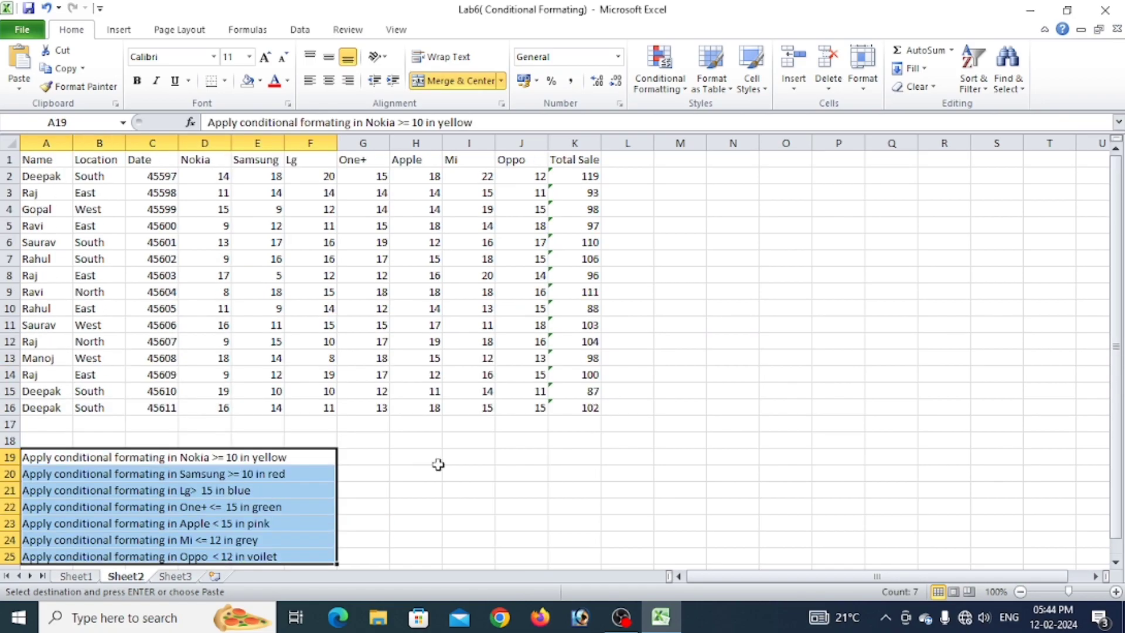
click(438, 469)
Make the header row of the Sheet2 table bold
click(4, 159)
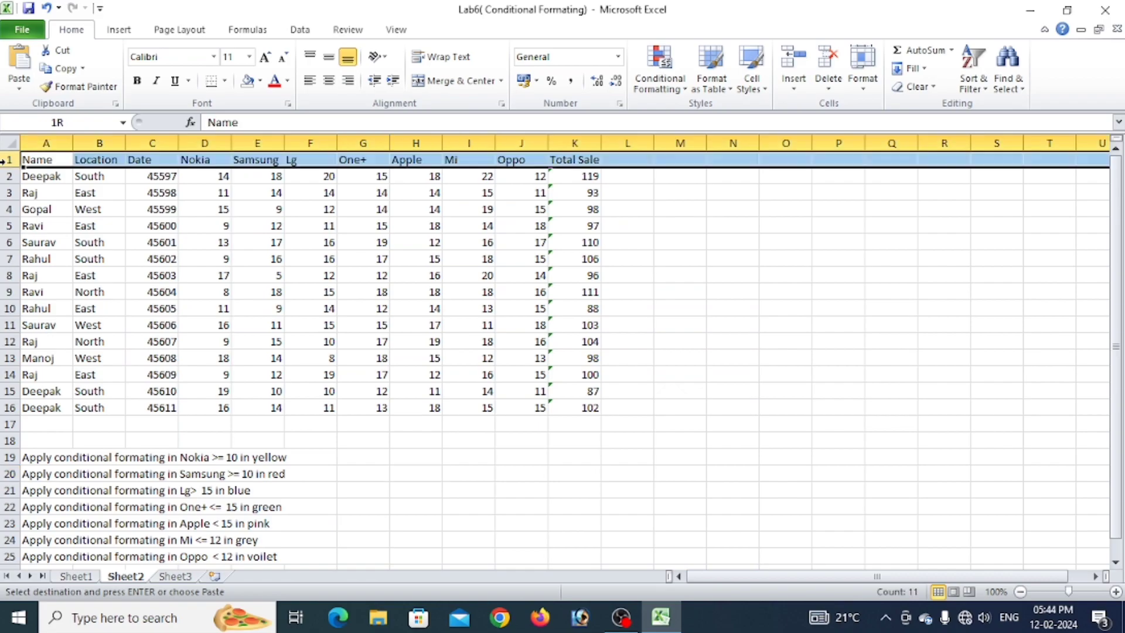
click(137, 80)
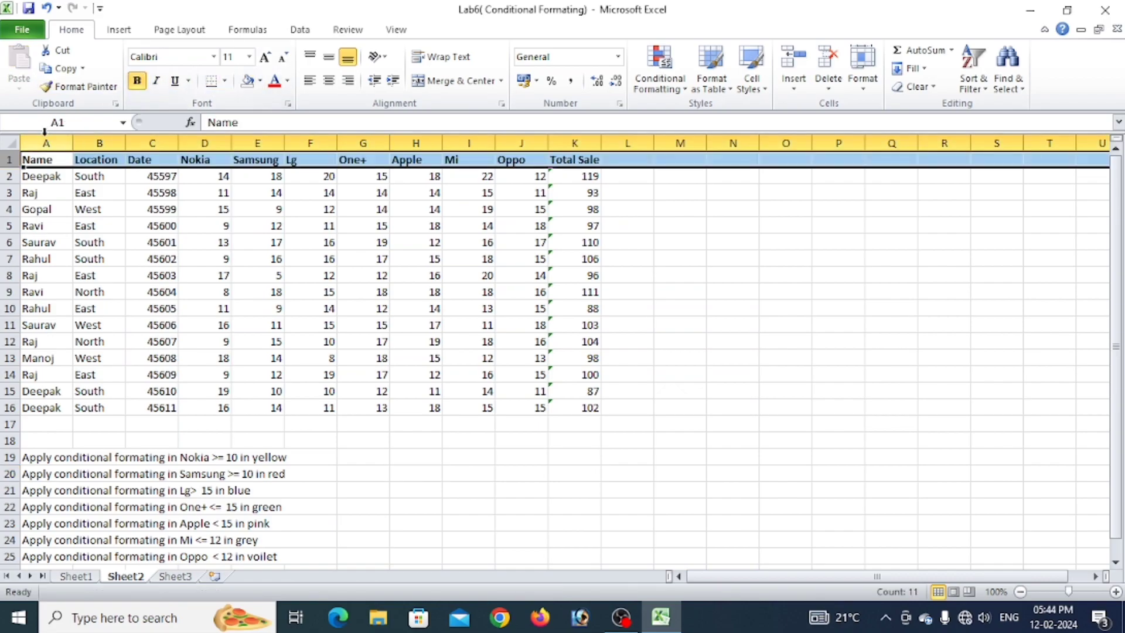
click(408, 460)
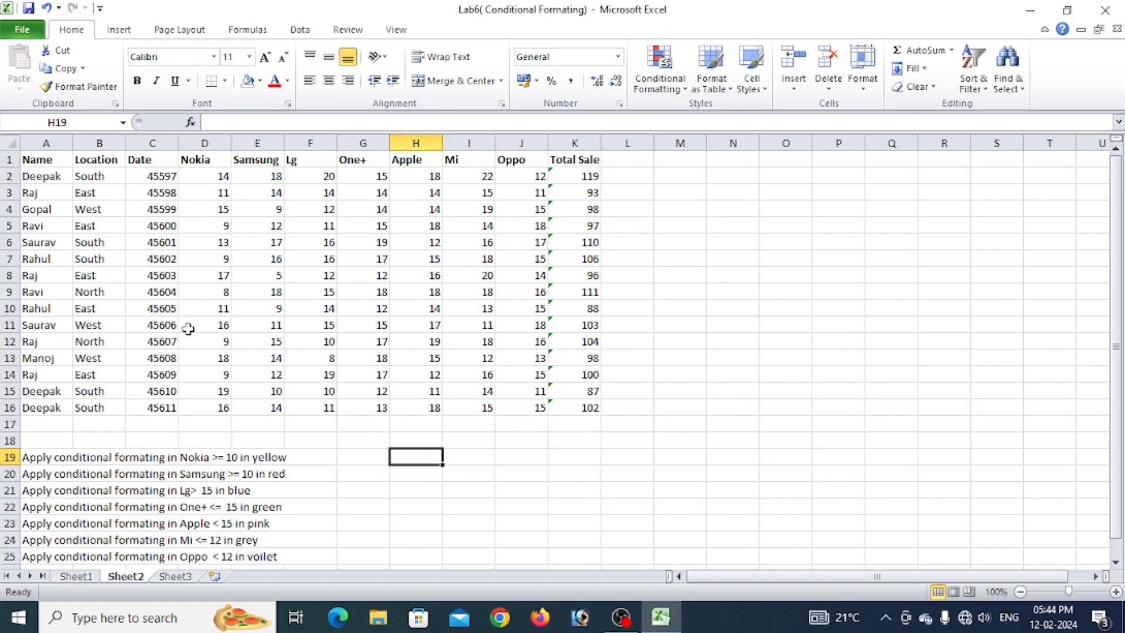
Start a custom conditional formatting rule for the Nokia values in D2:D16, based on what the cells contain
drag(208, 179, 183, 388)
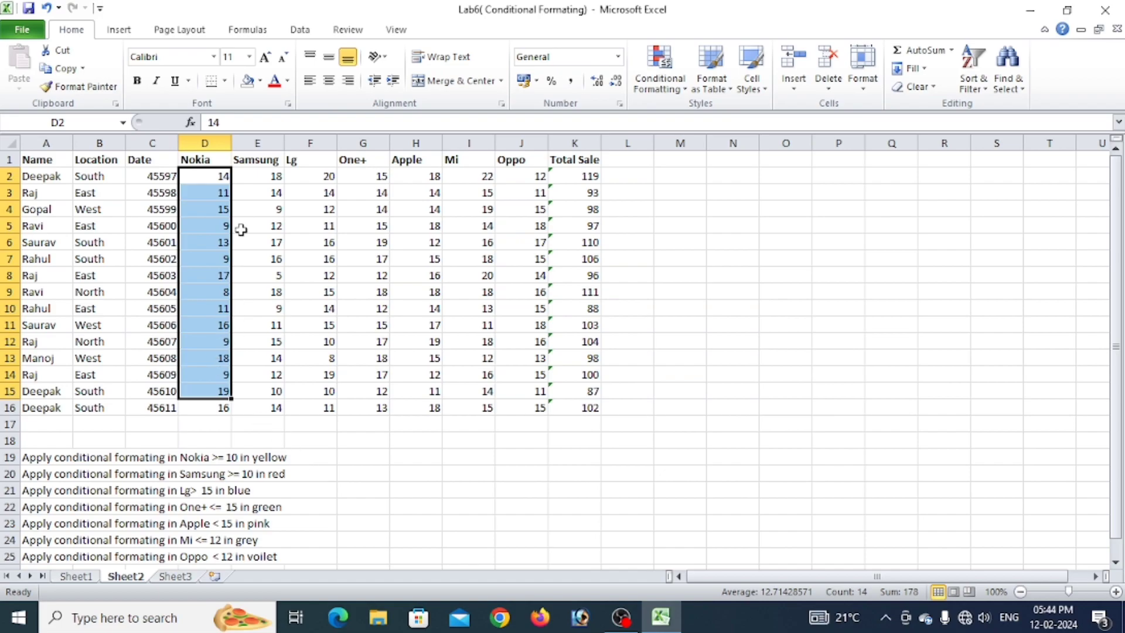
drag(206, 176, 222, 415)
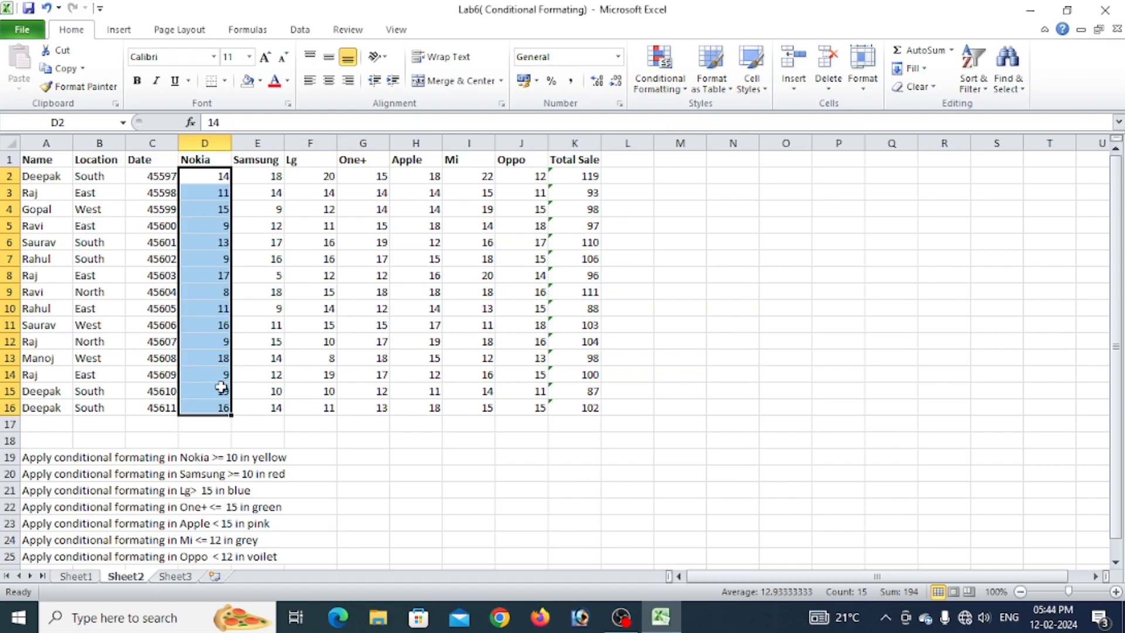
click(660, 78)
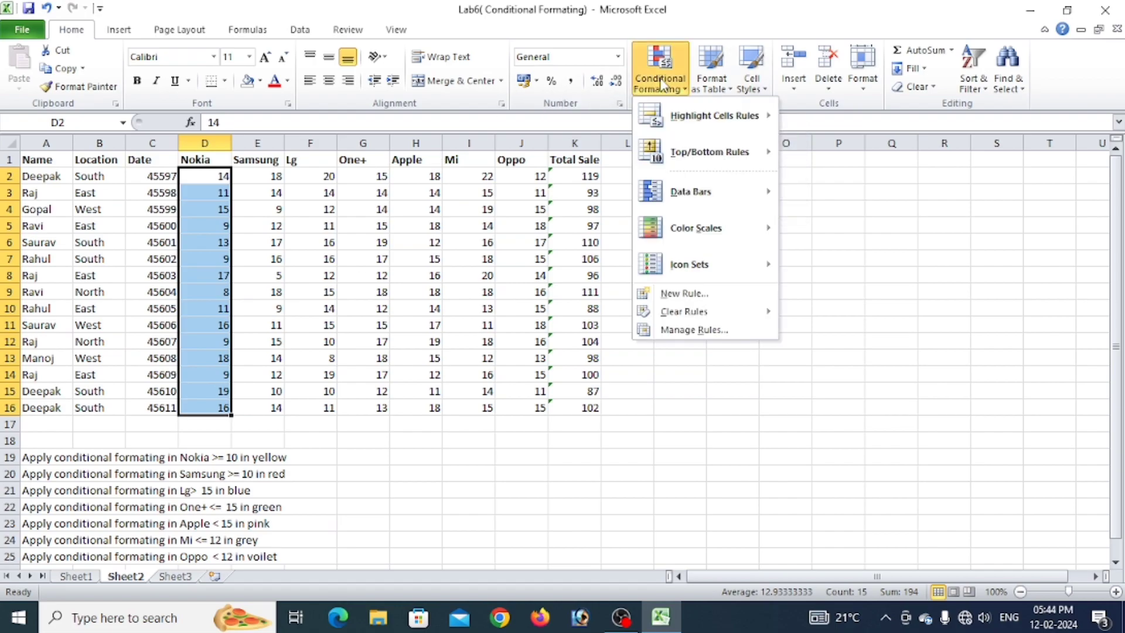
mouse_move(673, 129)
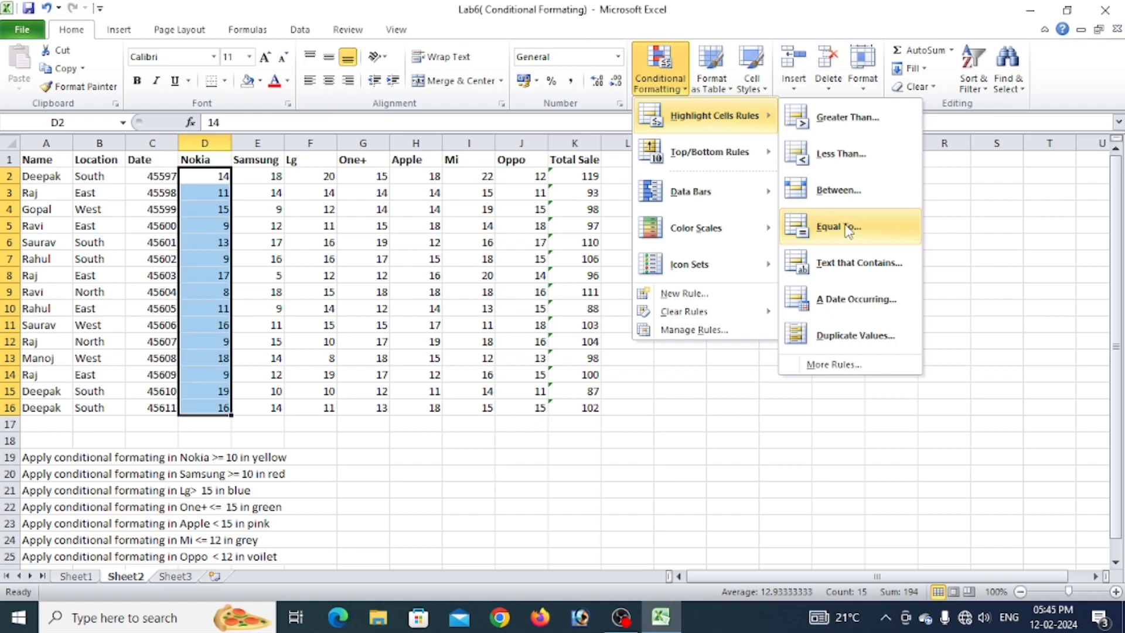
click(800, 366)
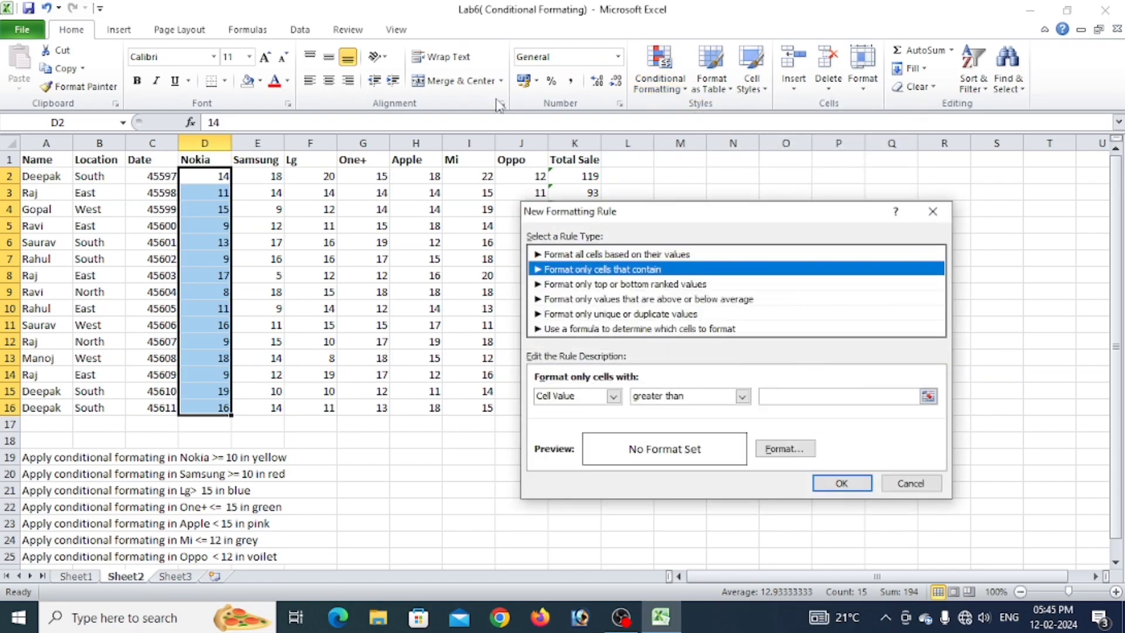
drag(689, 218, 446, 156)
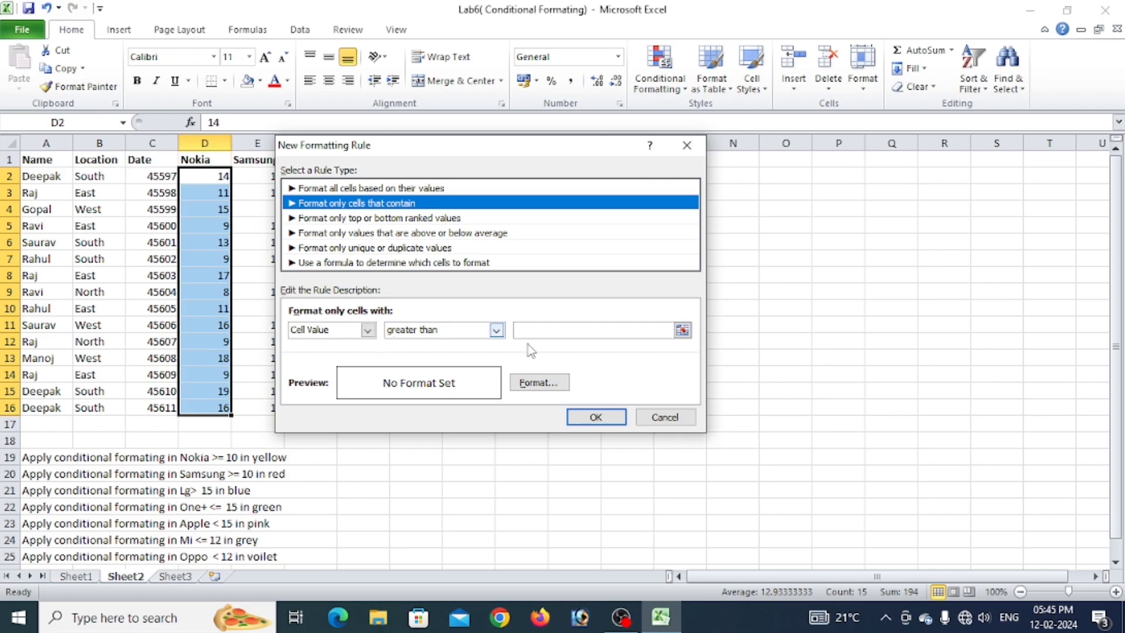
Set the Nokia rule's condition to cell value greater than or equal to 10
click(496, 331)
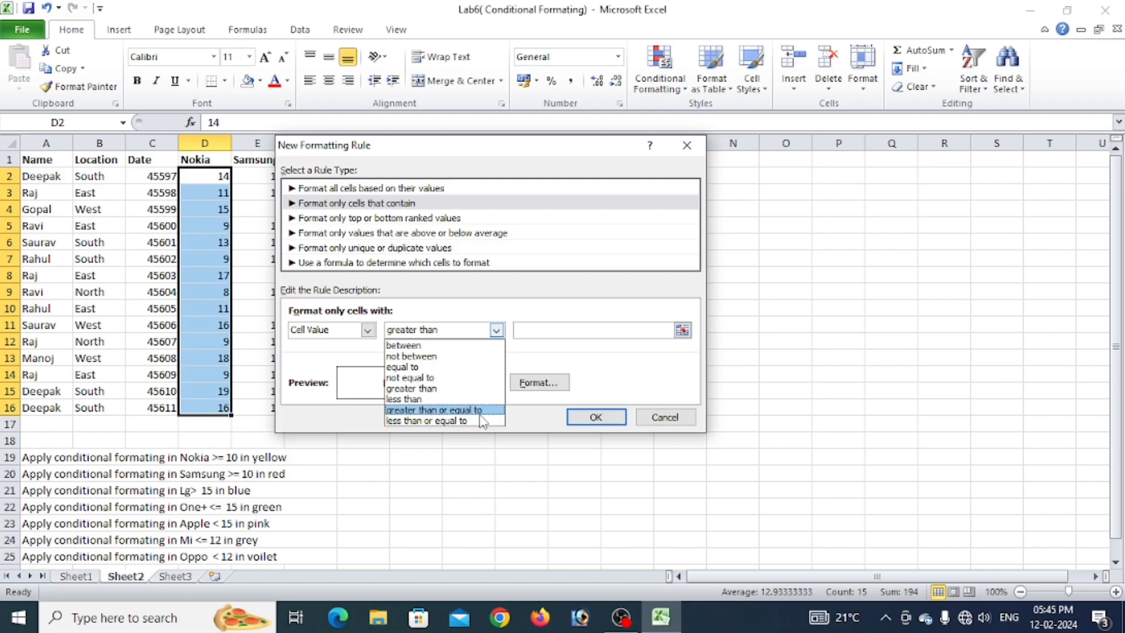
click(458, 410)
click(573, 329)
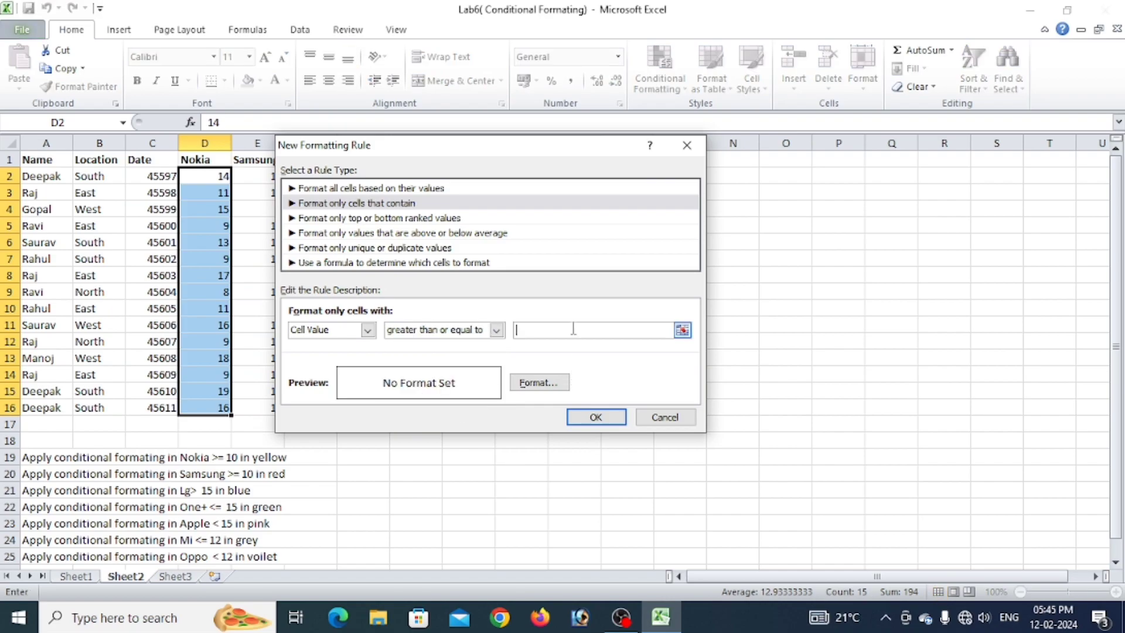
text(1)
drag(644, 329, 455, 330)
key(BackSpace)
text(20)
key(BackSpace)
key(BackSpace)
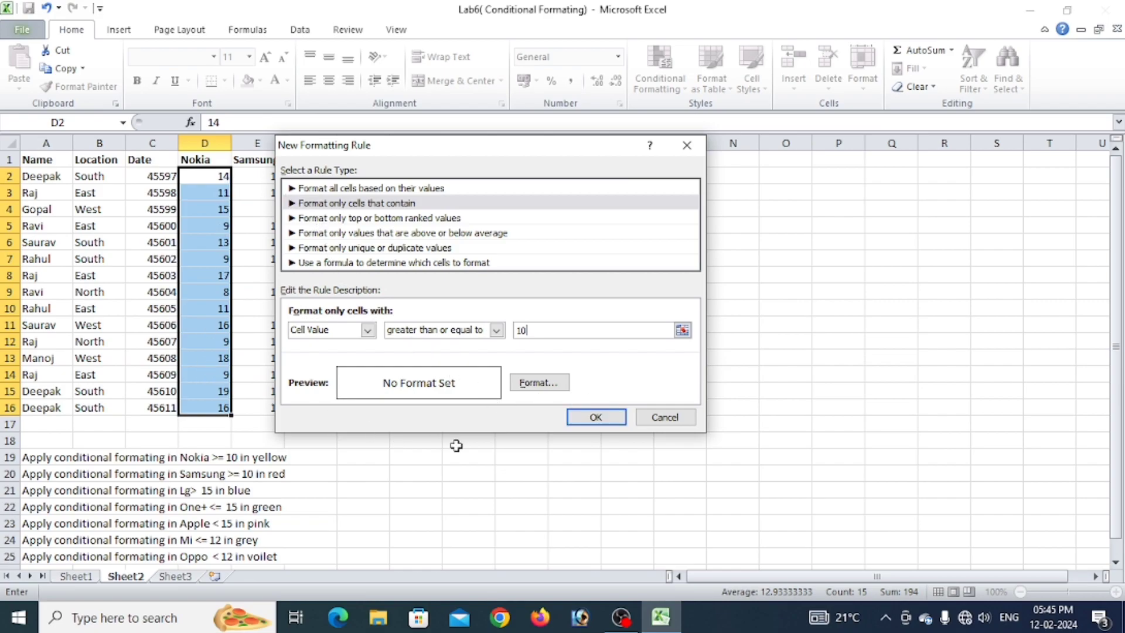
Set the Nokia rule's number format to Currency and its font color to yellow
click(543, 385)
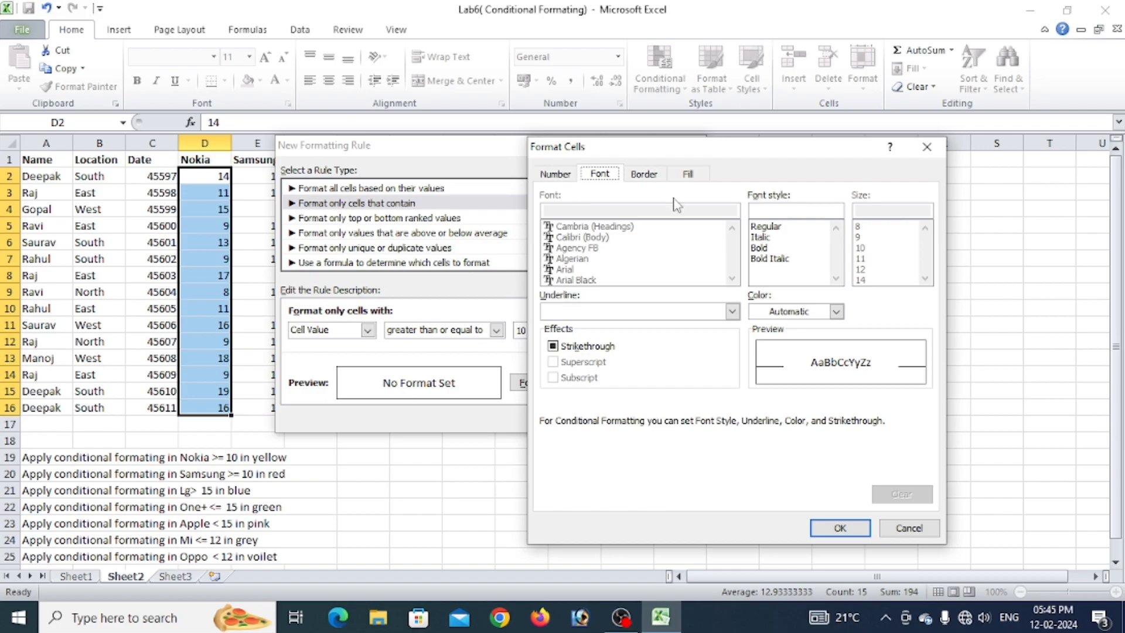
click(557, 175)
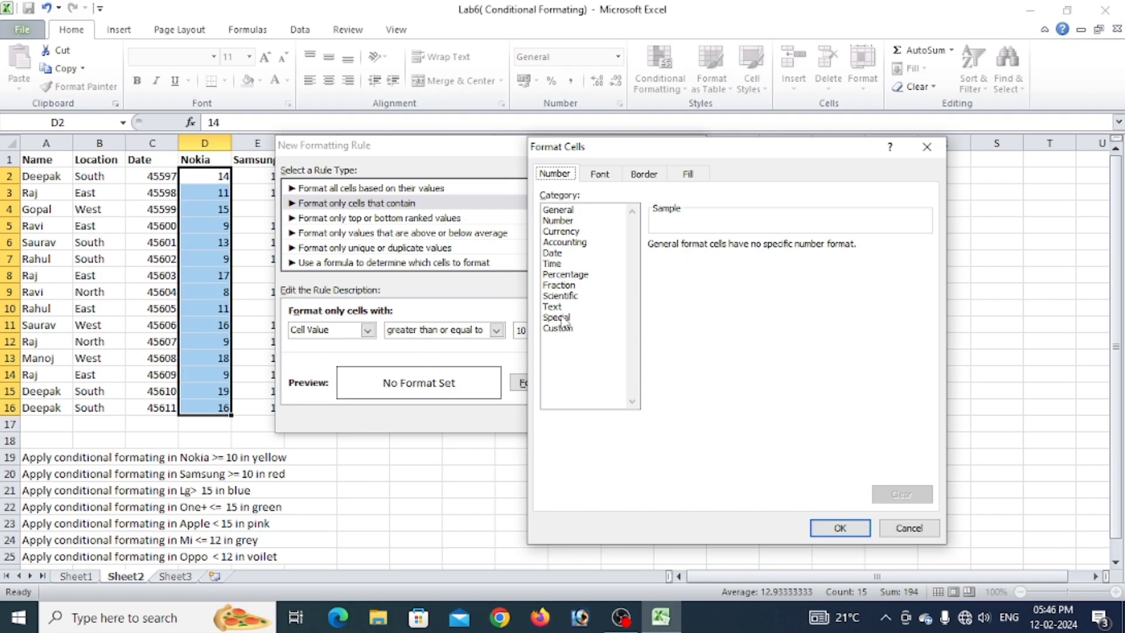
click(562, 232)
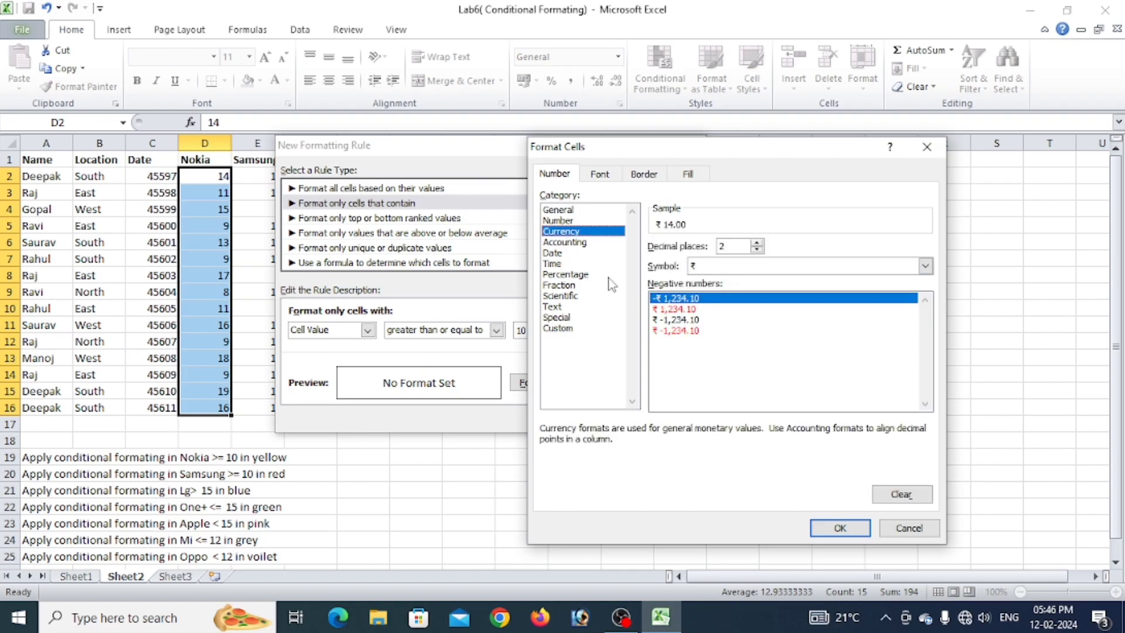
click(598, 174)
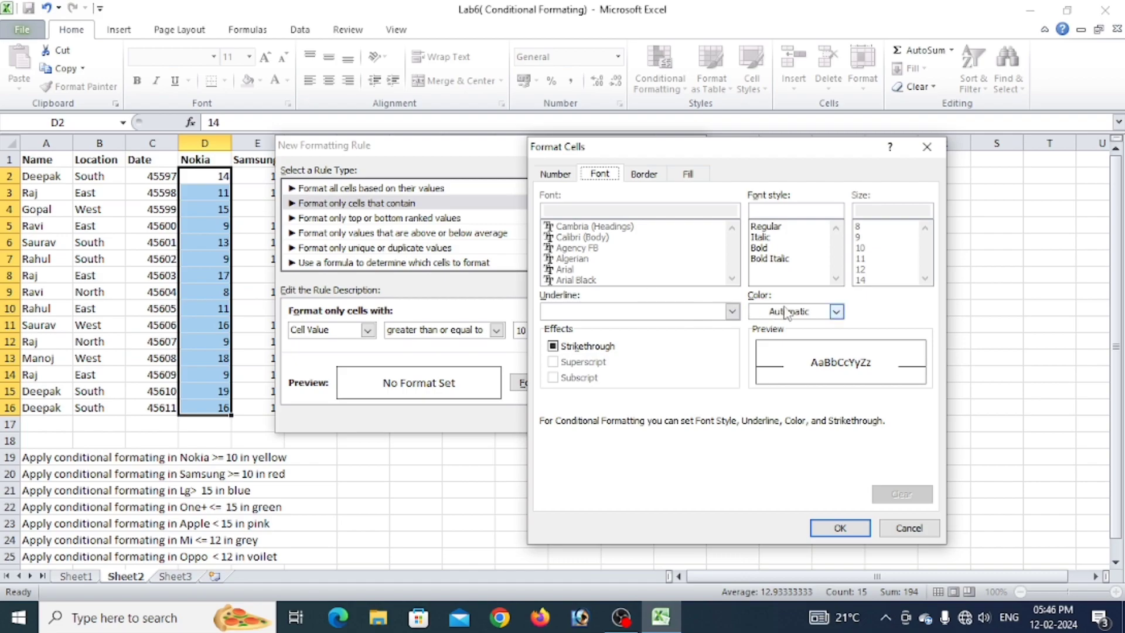
click(837, 311)
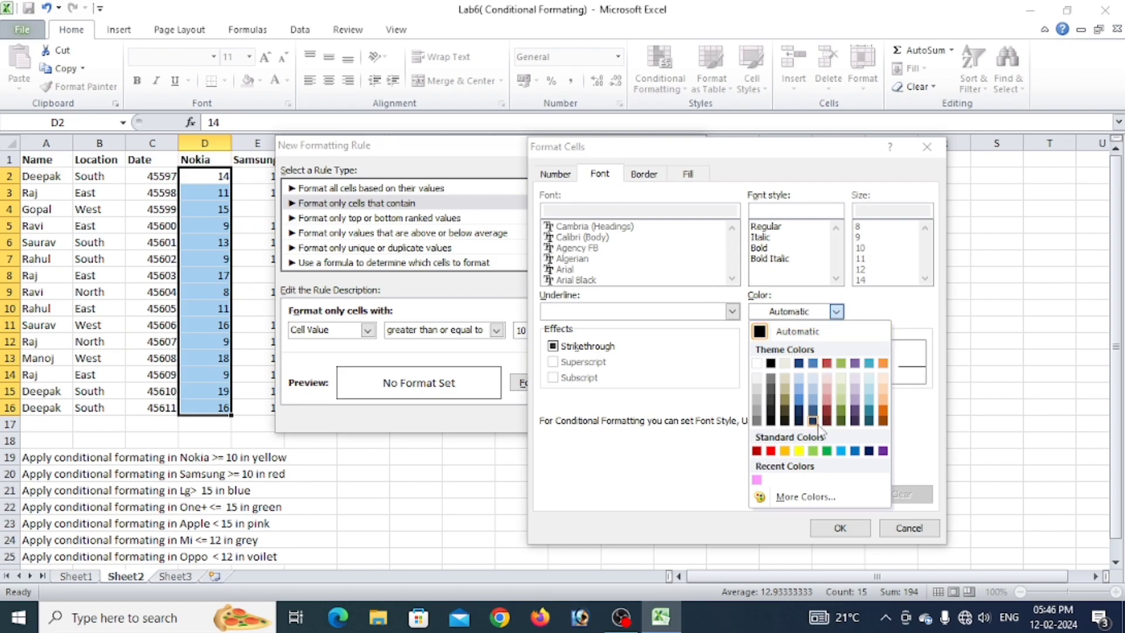
click(798, 450)
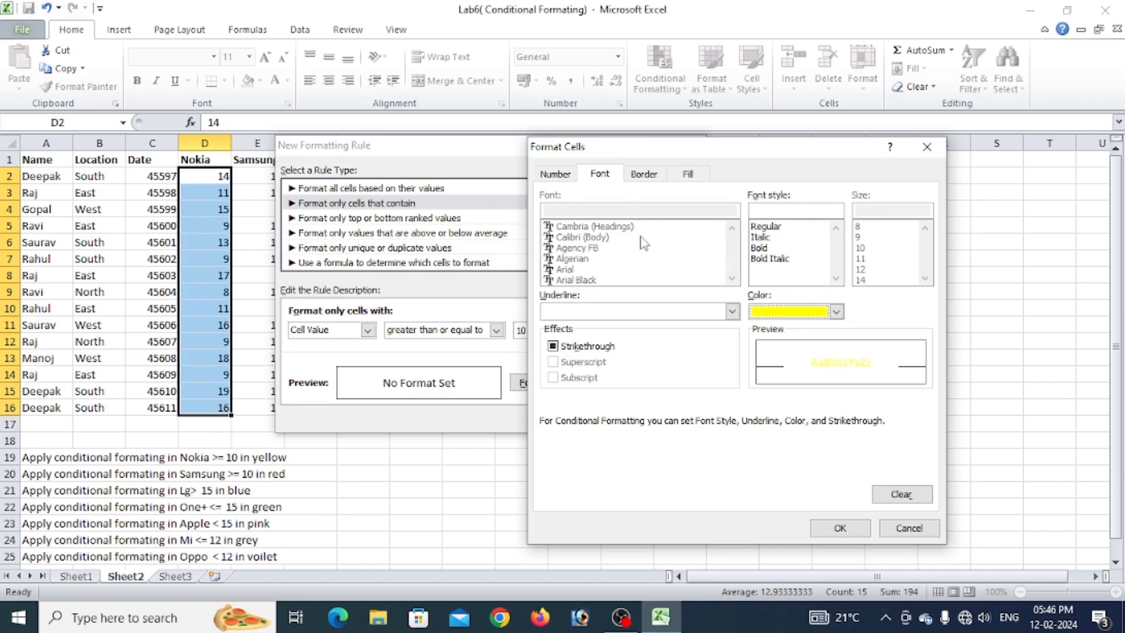
Try an outline border in the Nokia rule's format and reset it to no border
click(644, 174)
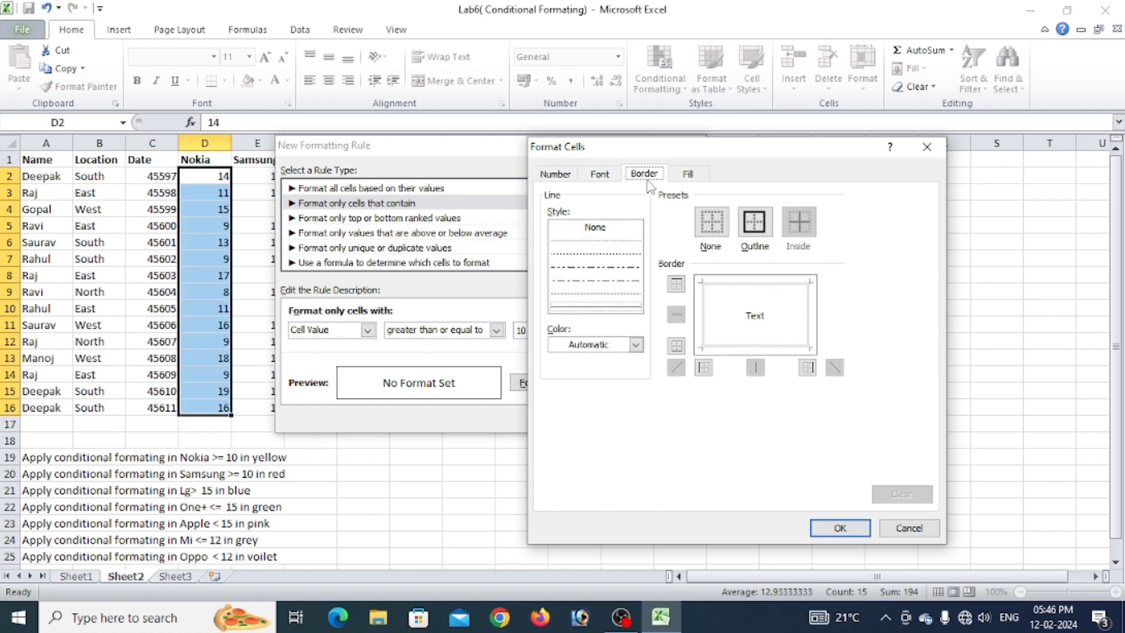
click(760, 237)
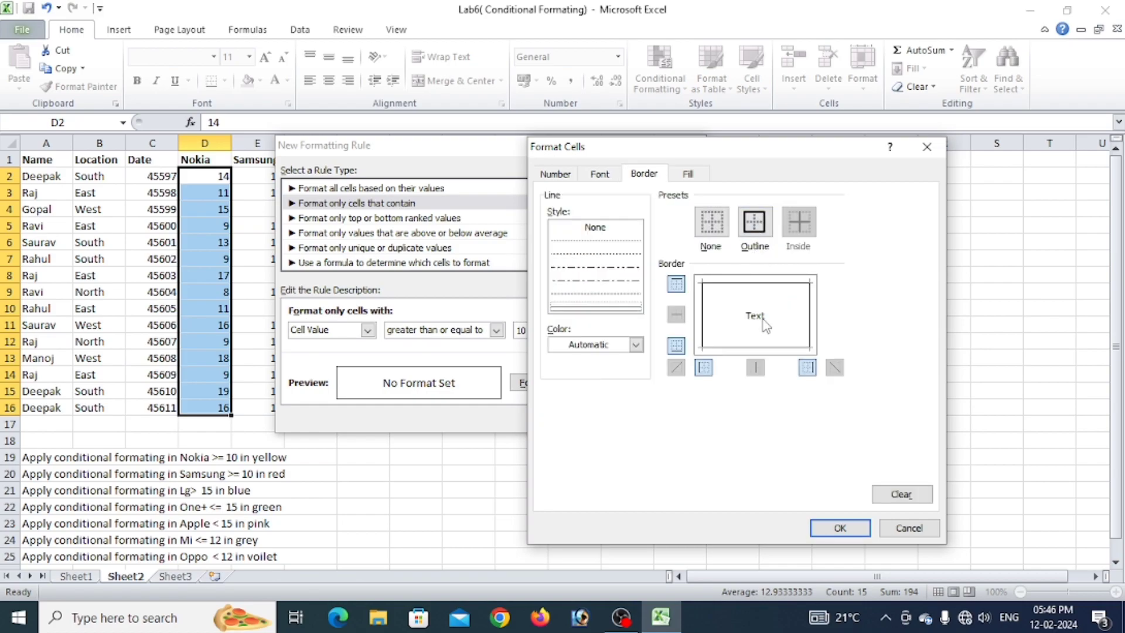
click(712, 223)
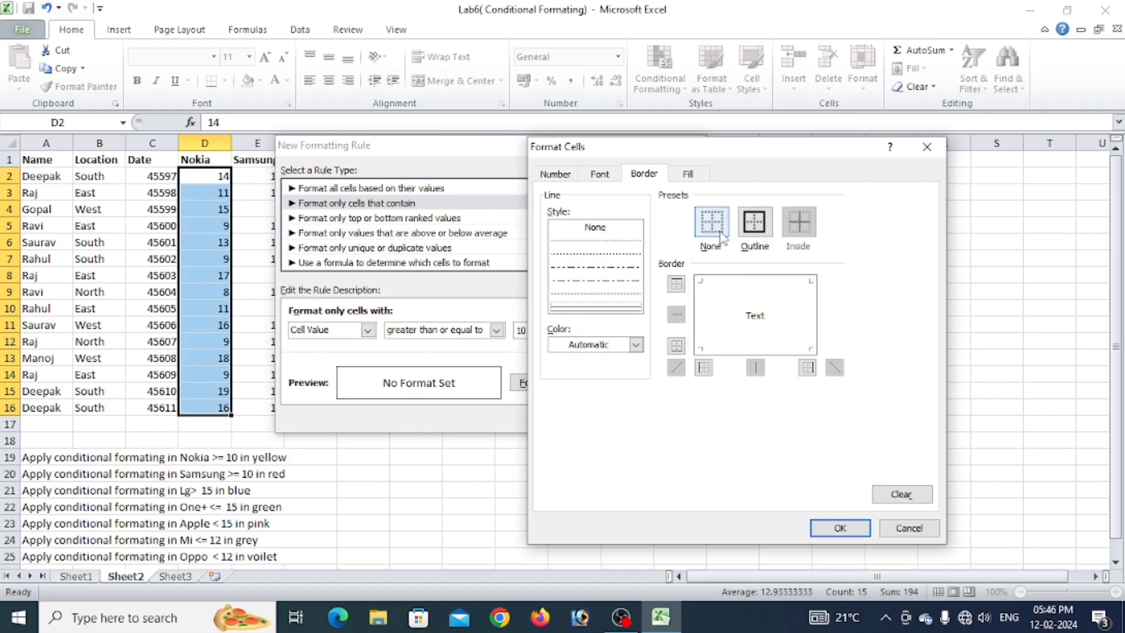
Give the Nokia rule a red background fill and accept the format
click(689, 175)
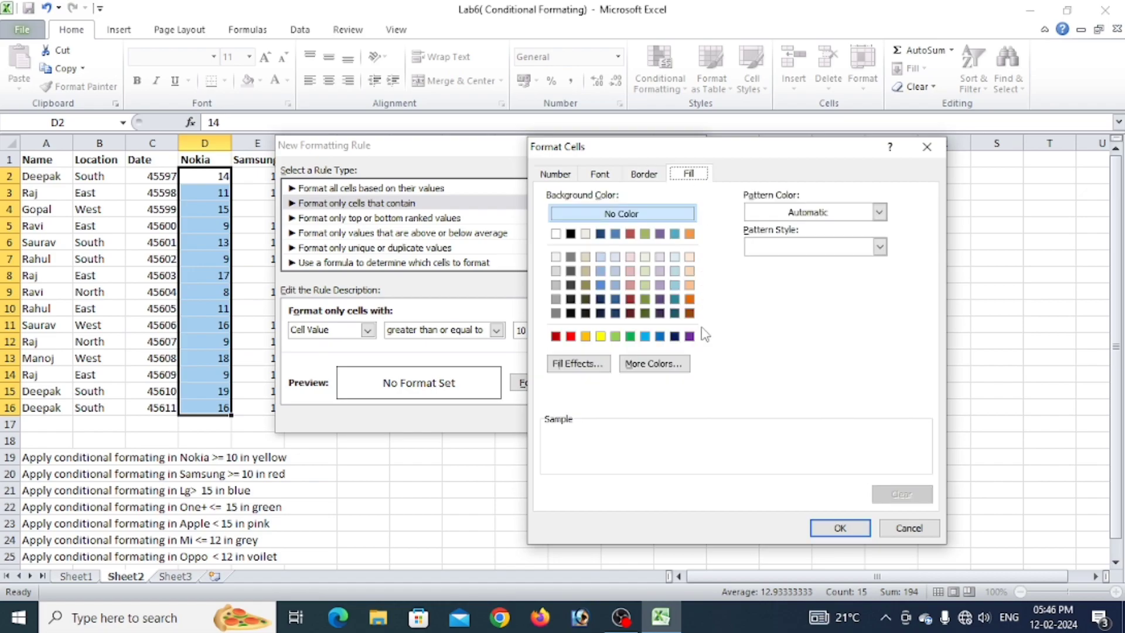
click(570, 335)
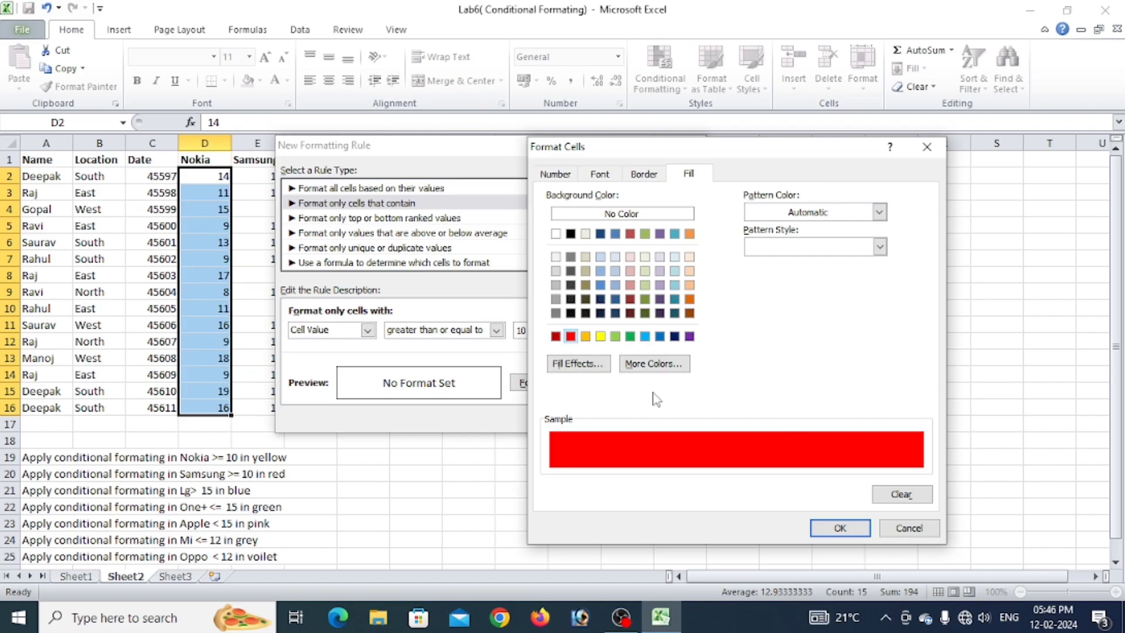
click(840, 528)
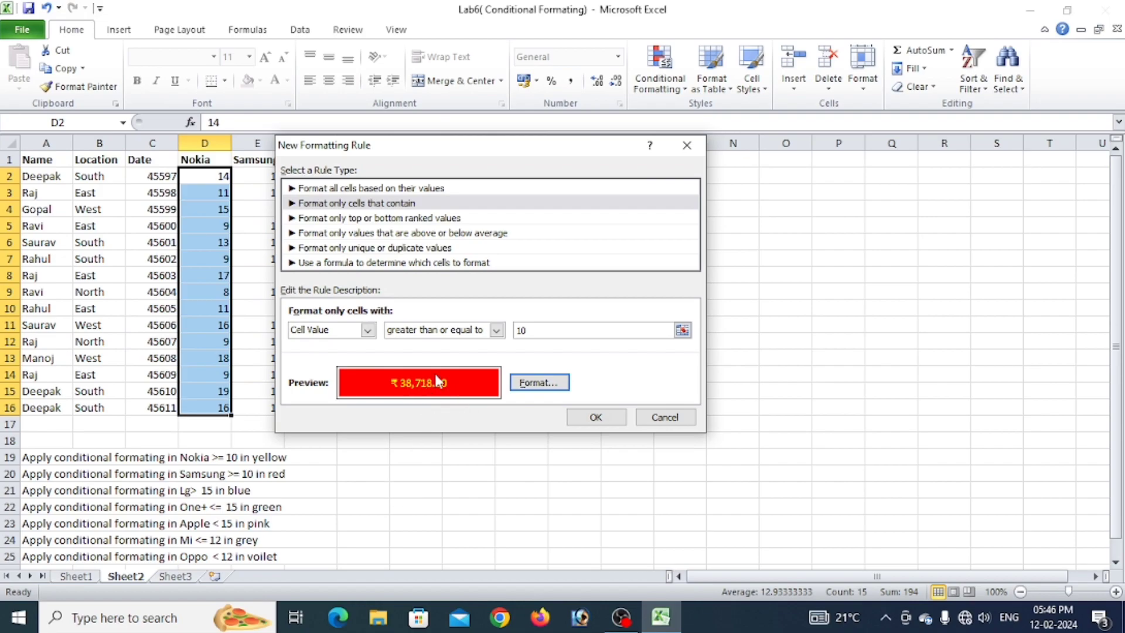
Change the Nokia rule's number format to General and apply the rule to the column
click(537, 382)
click(554, 174)
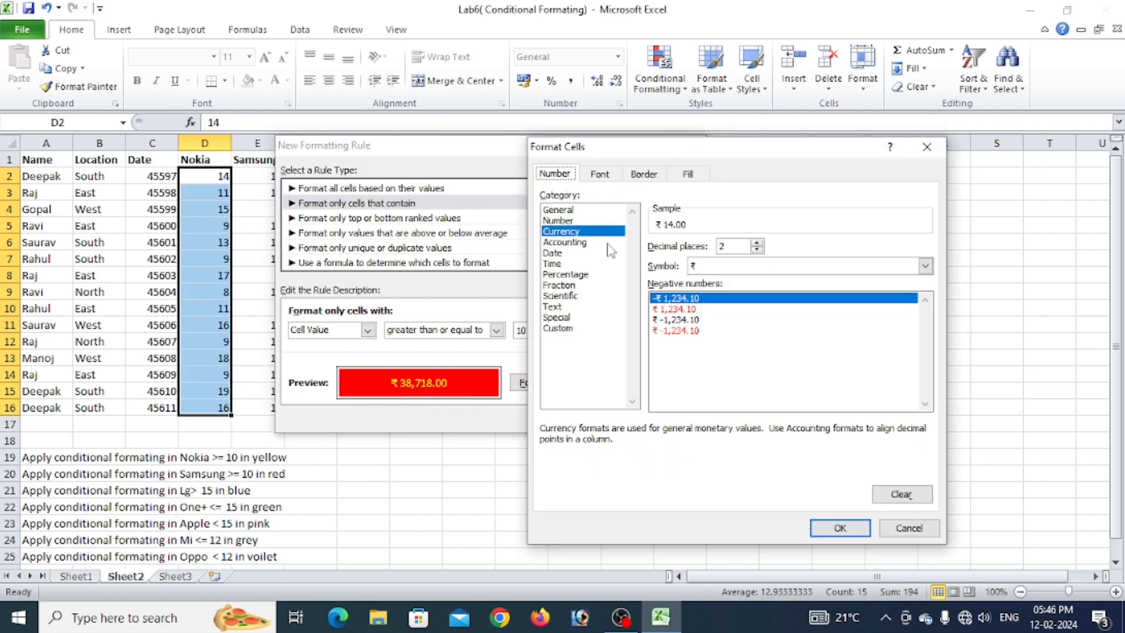
click(577, 211)
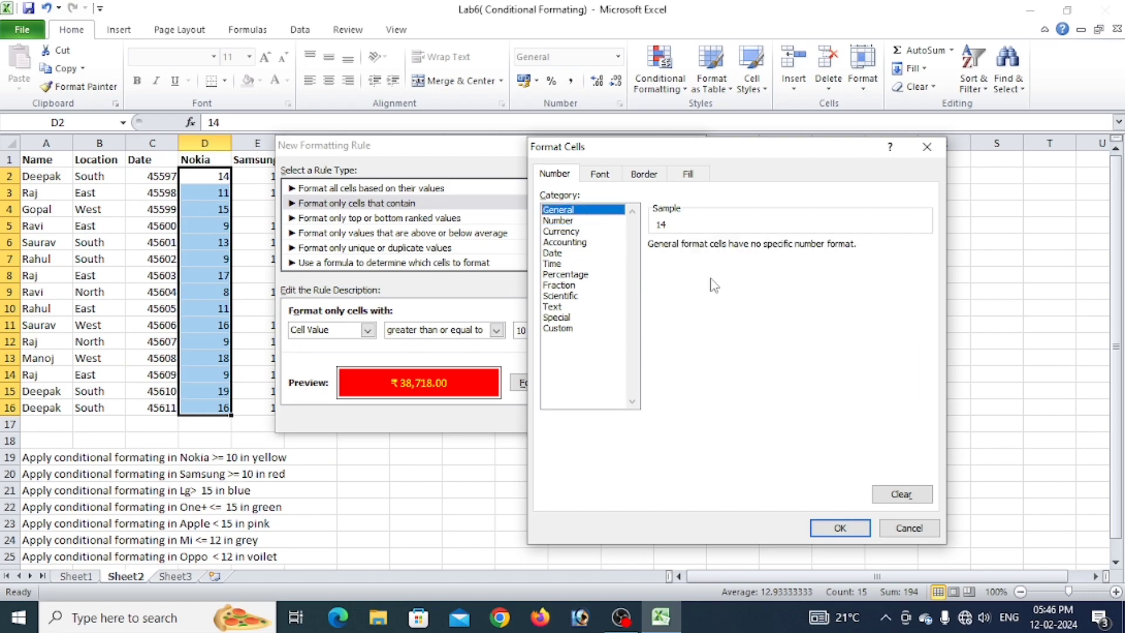
click(840, 527)
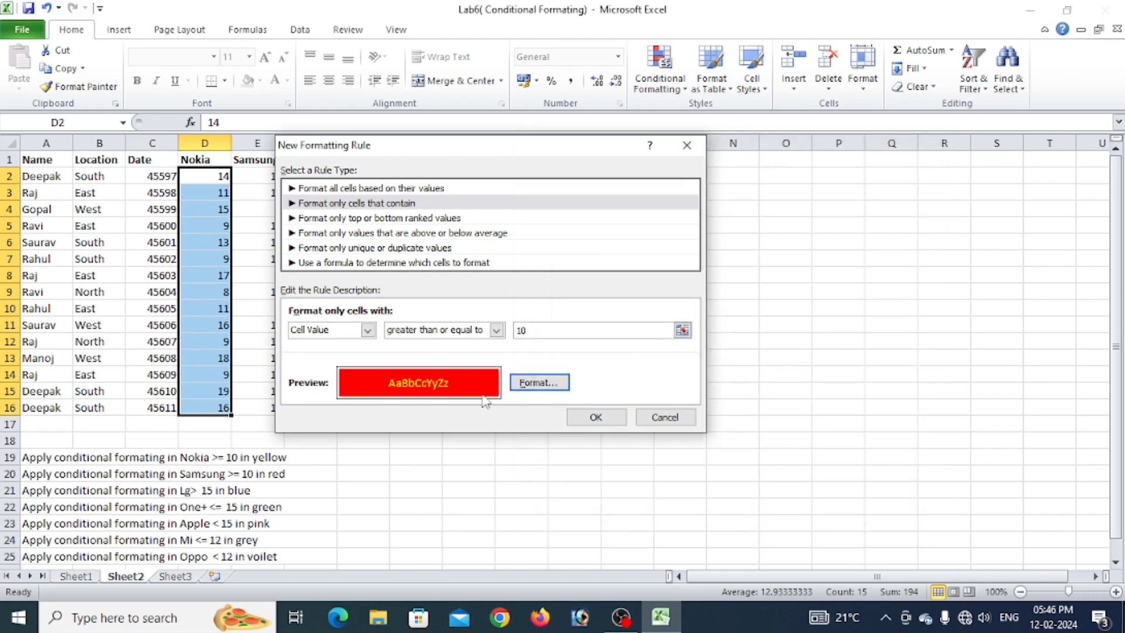
click(596, 416)
click(472, 471)
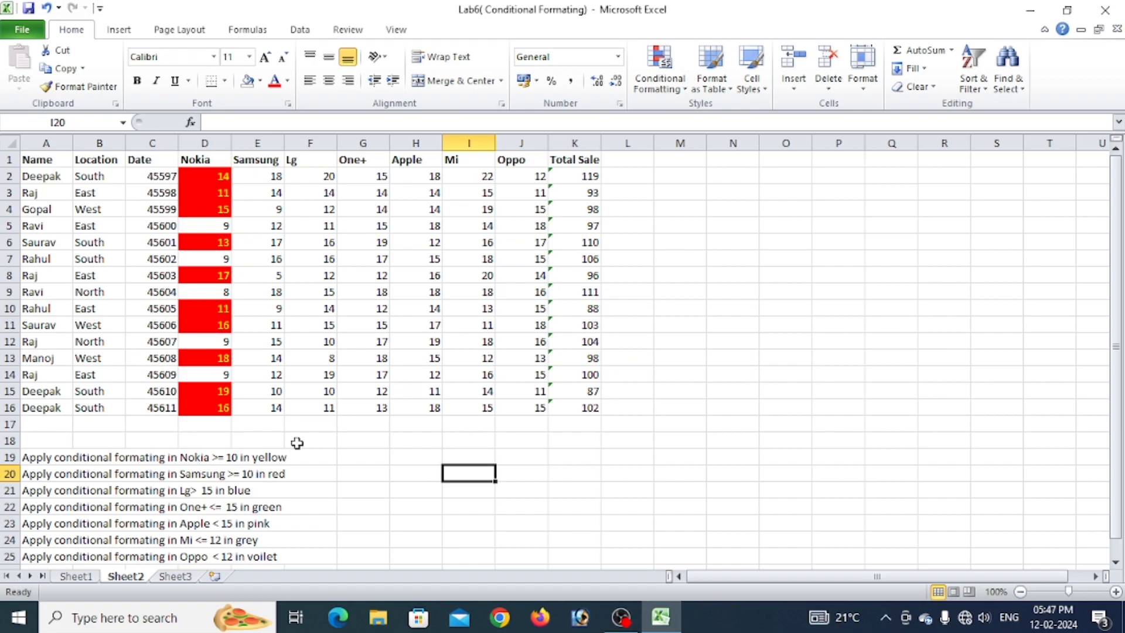
Start a custom conditional formatting rule for the Samsung values in E2:E16, based on what the cells contain
scroll(271, 457, down, 1)
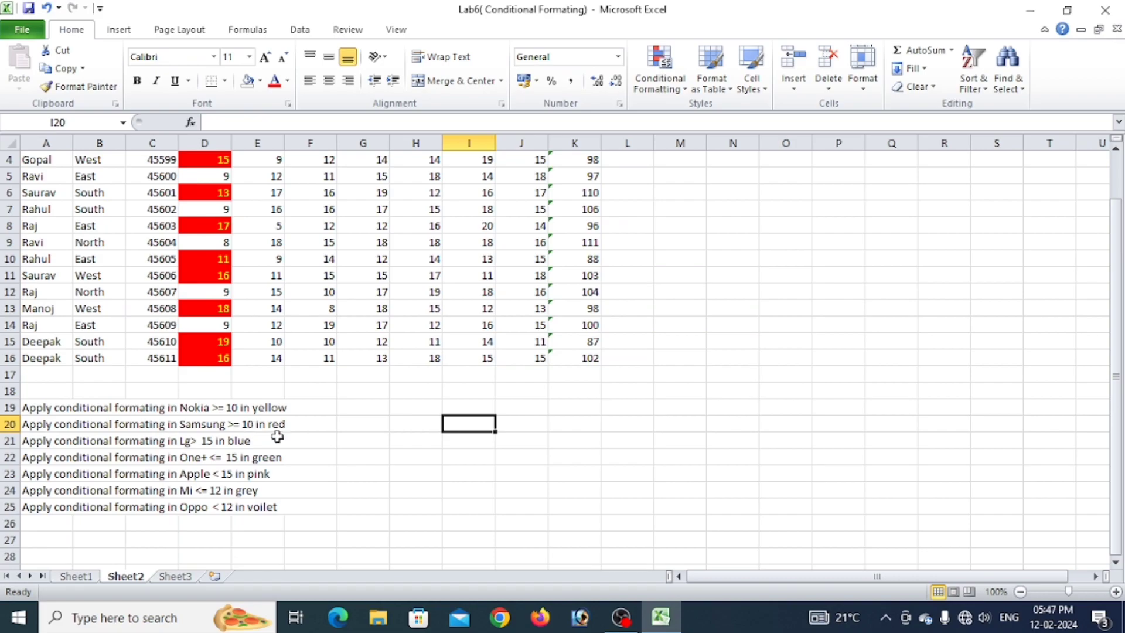
scroll(331, 381, up, 1)
drag(267, 176, 252, 403)
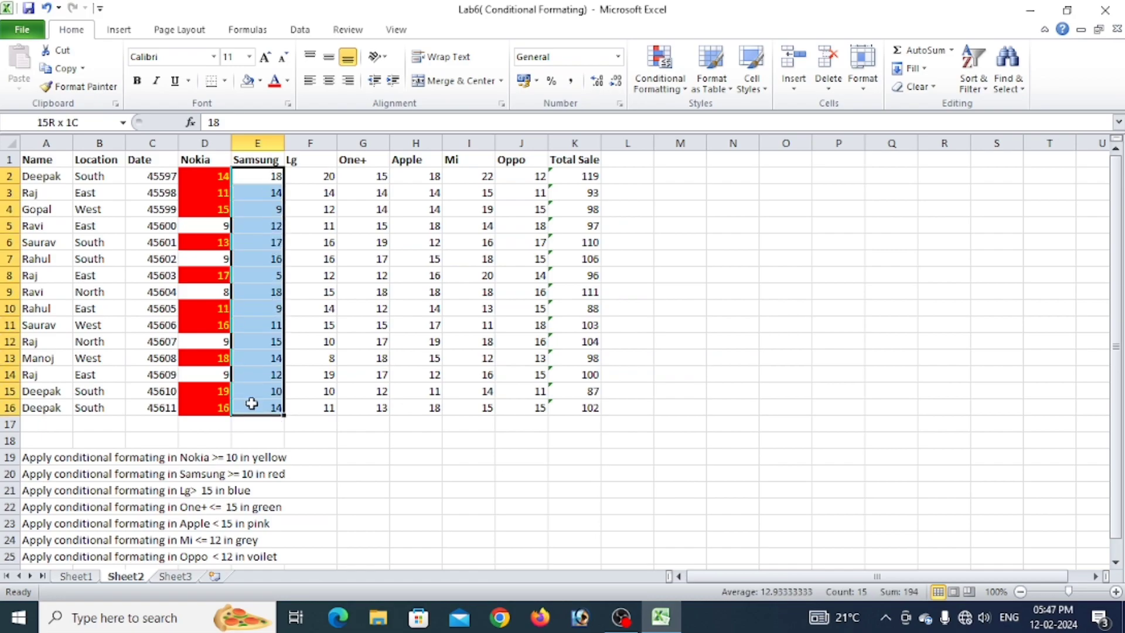
click(659, 79)
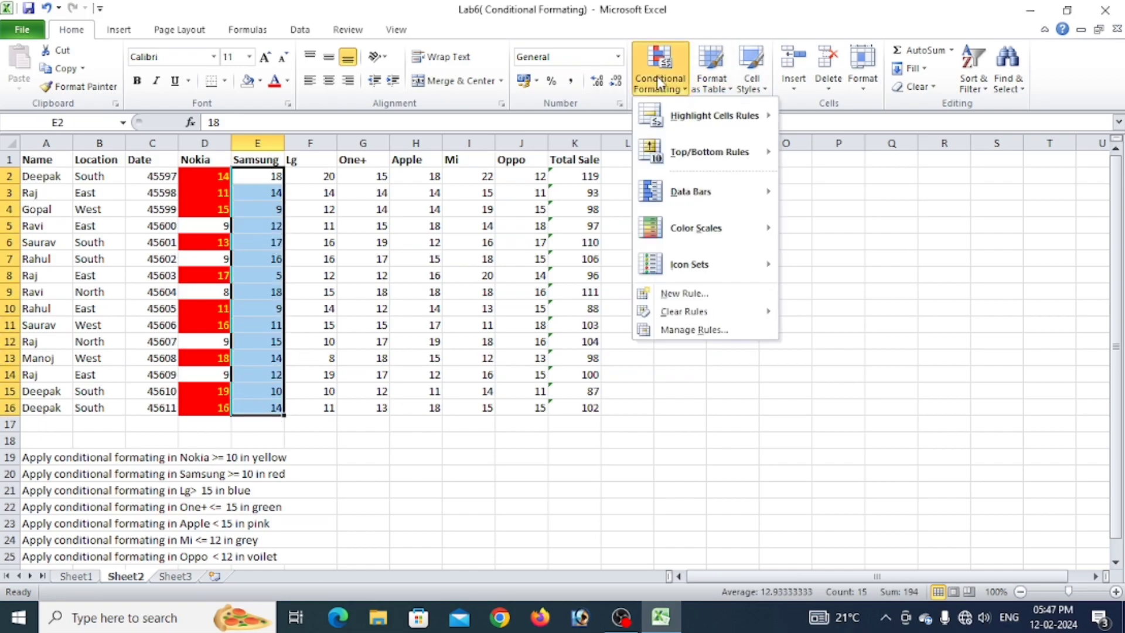
mouse_move(685, 120)
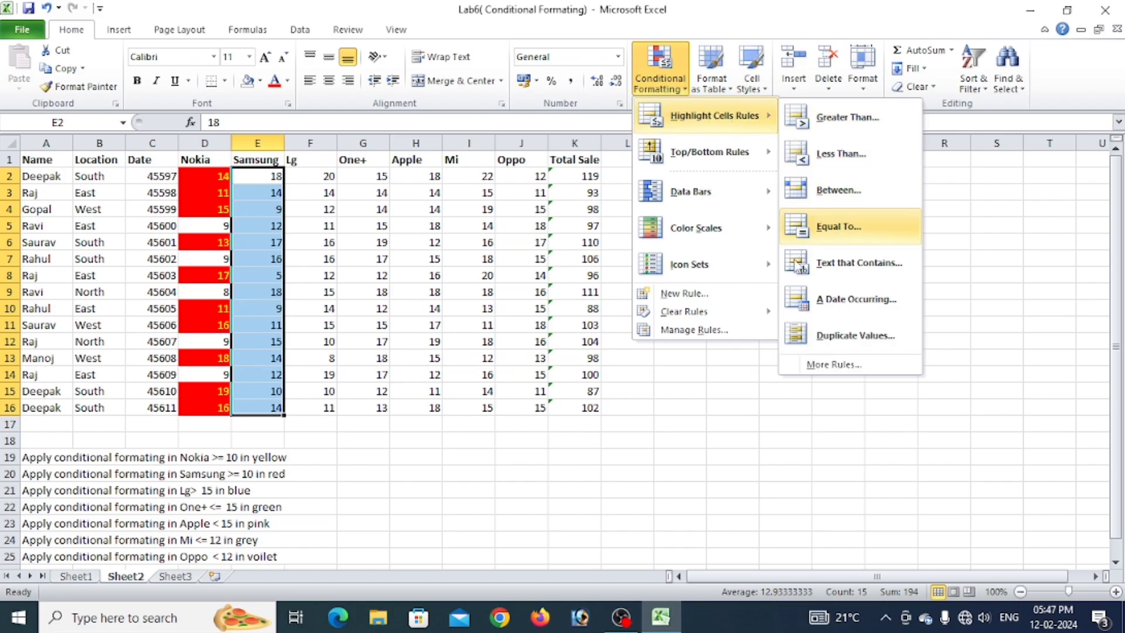
click(829, 365)
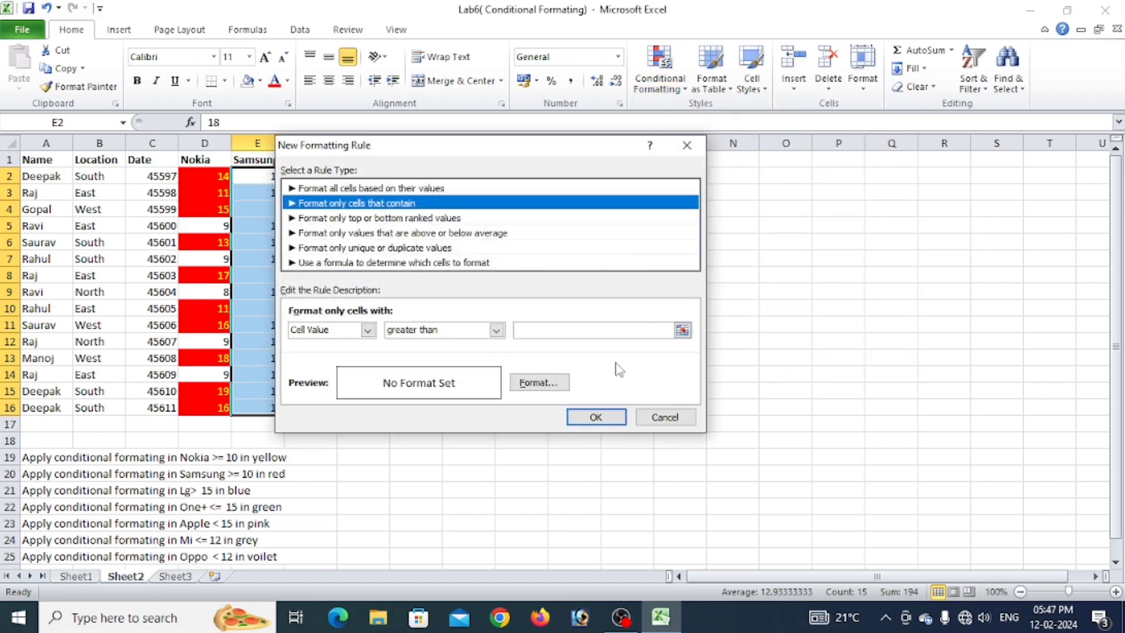
Set the Samsung rule's condition to cell value greater than or equal to 10
click(644, 330)
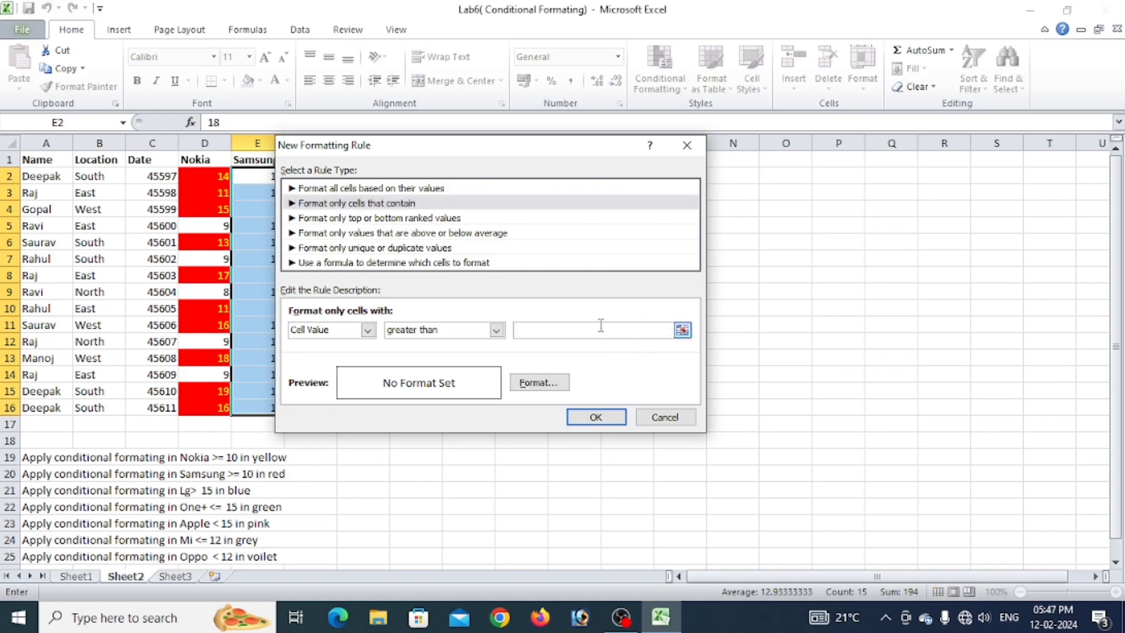
click(496, 330)
click(489, 407)
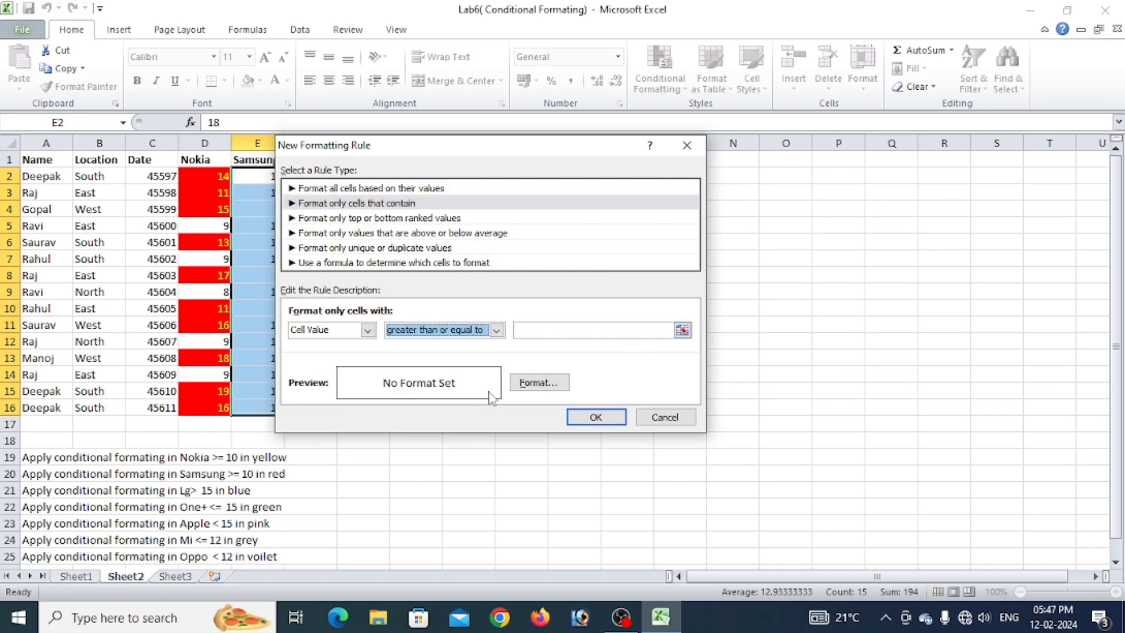
click(556, 331)
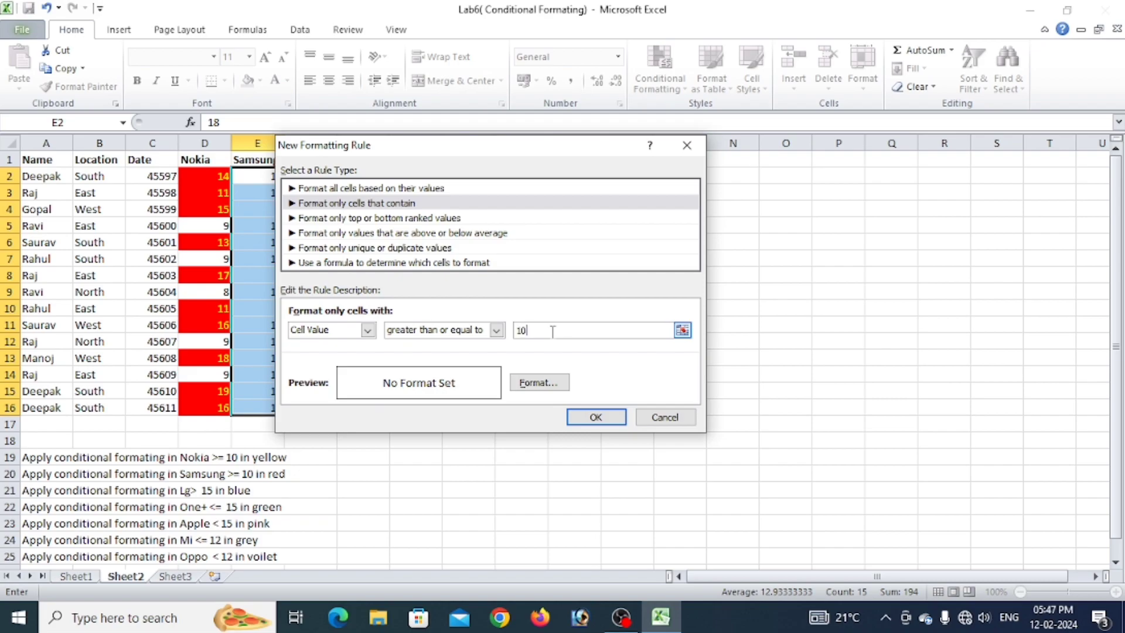
Give the Samsung rule's format a yellow background fill and a red font color
click(537, 382)
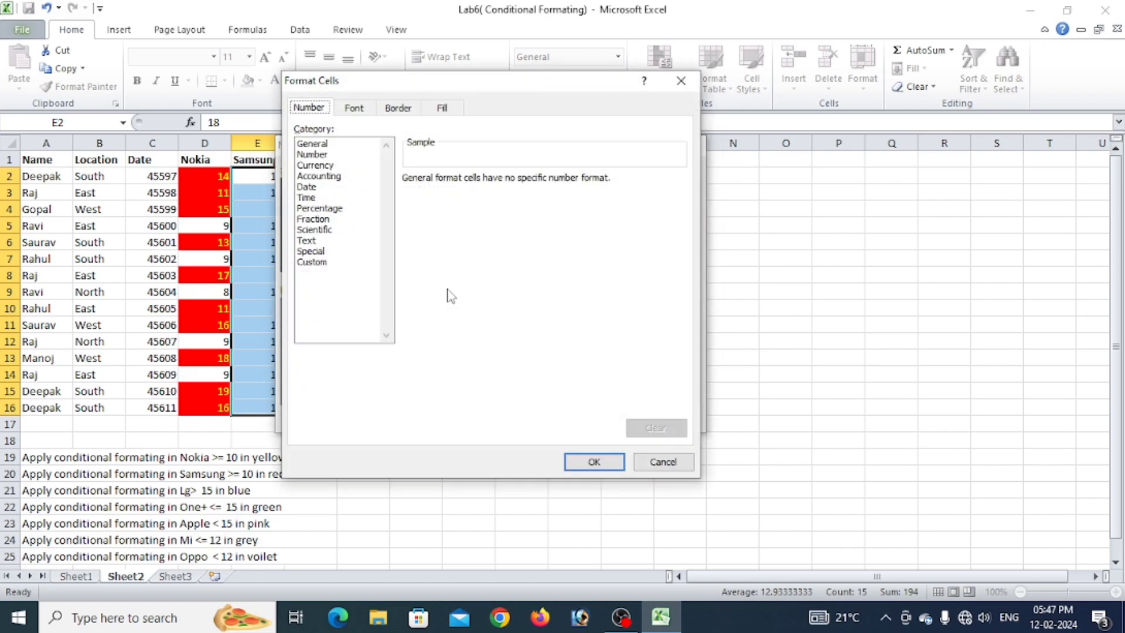
click(443, 107)
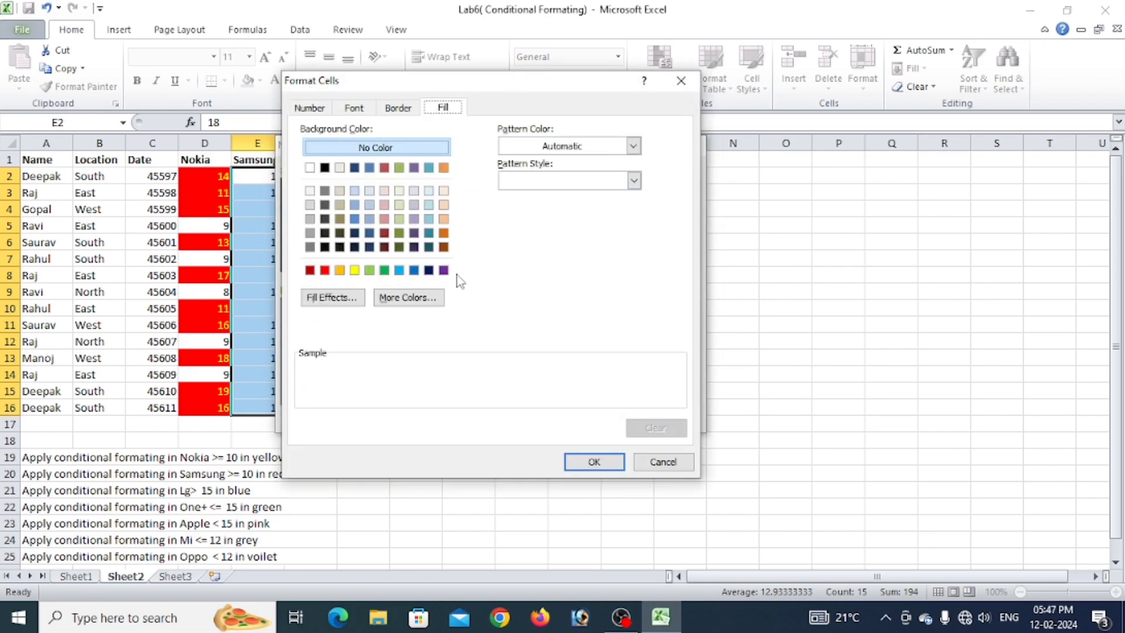
click(354, 270)
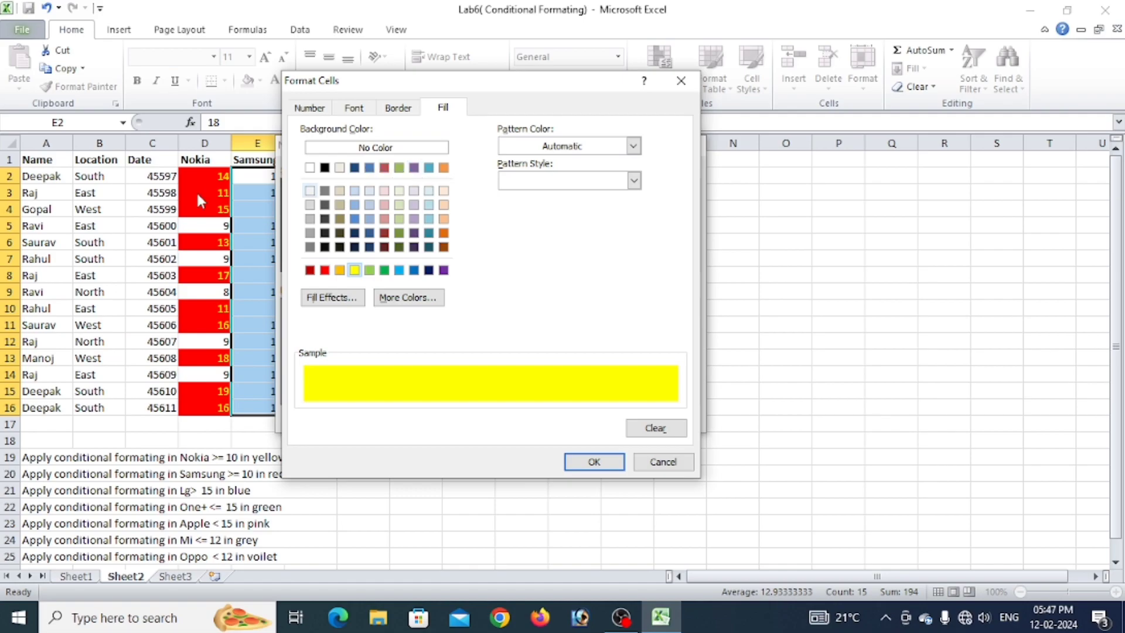
click(366, 112)
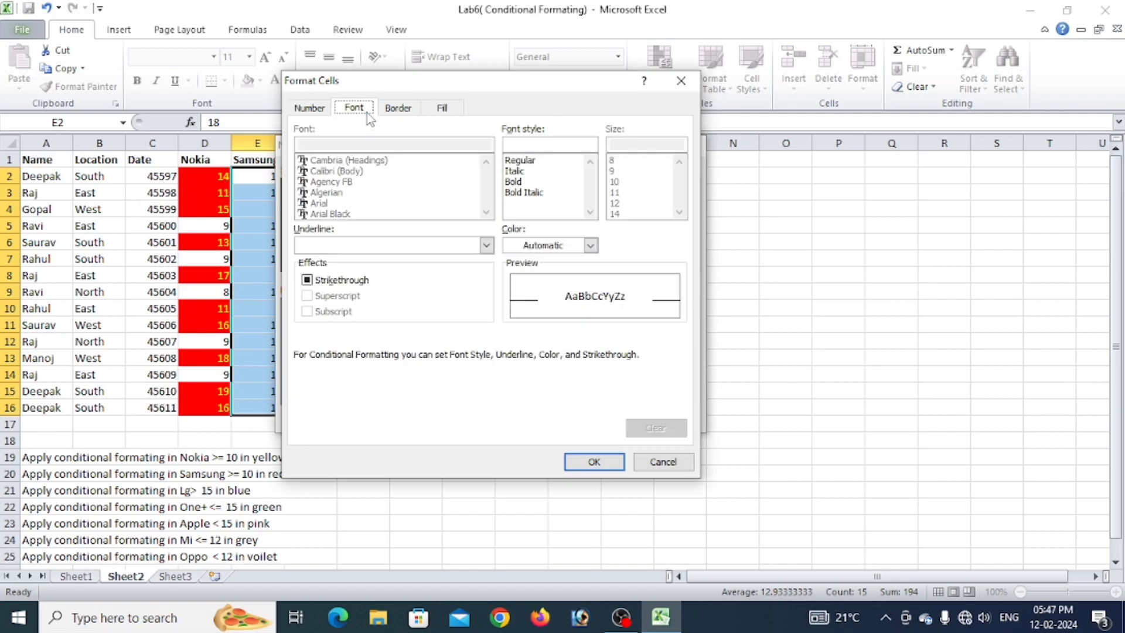
click(590, 245)
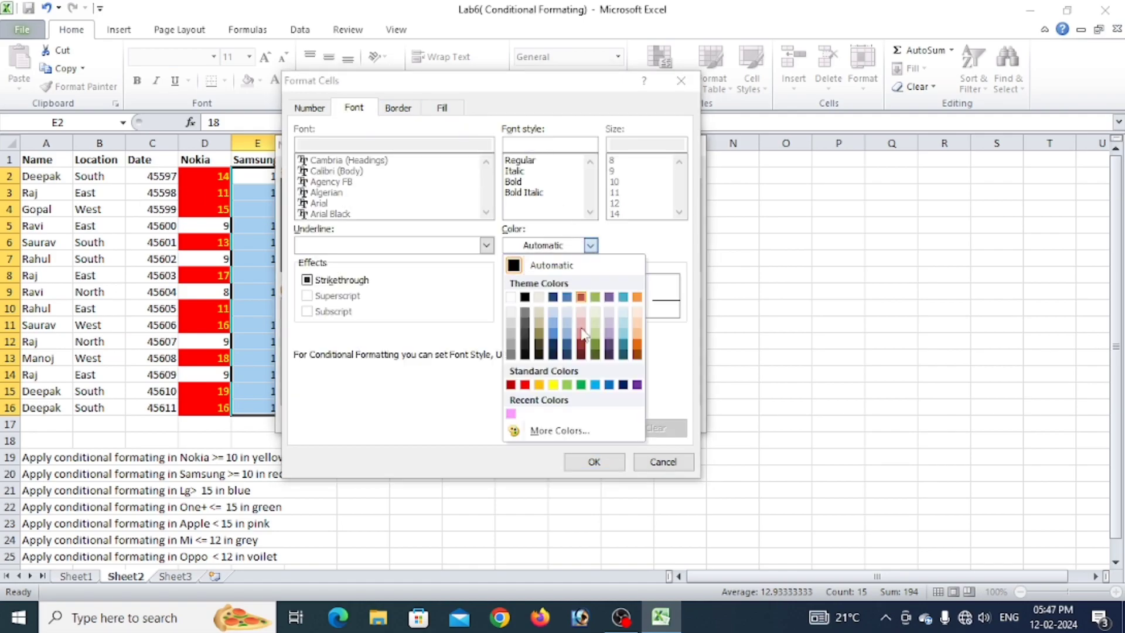
click(524, 385)
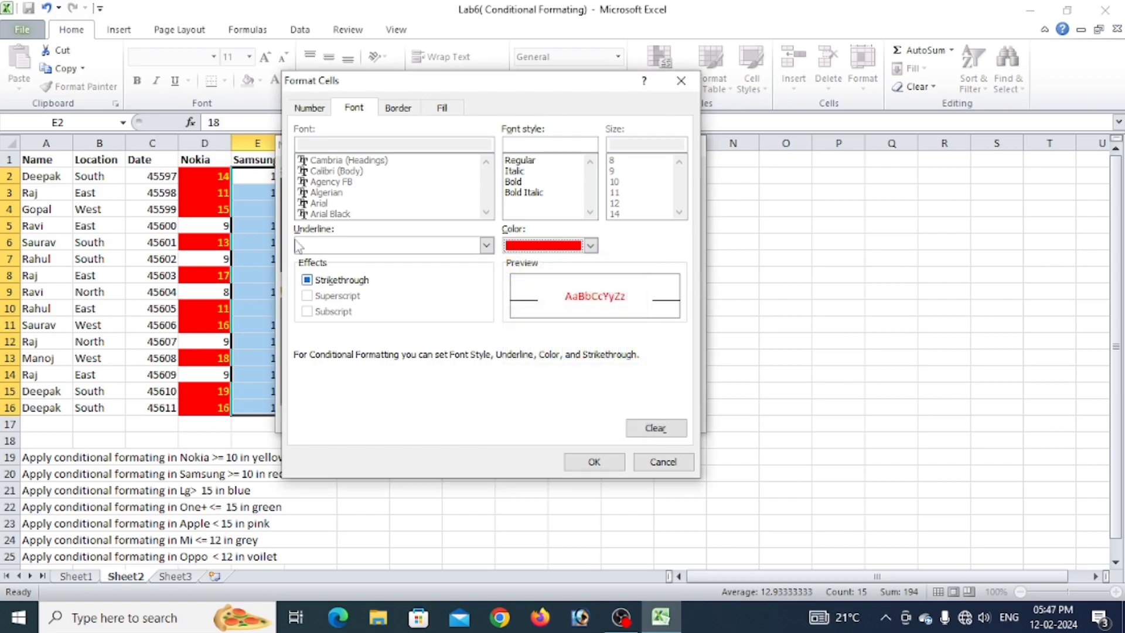
Remove the background fill from the Samsung rule's format and apply the rule to the column
click(444, 107)
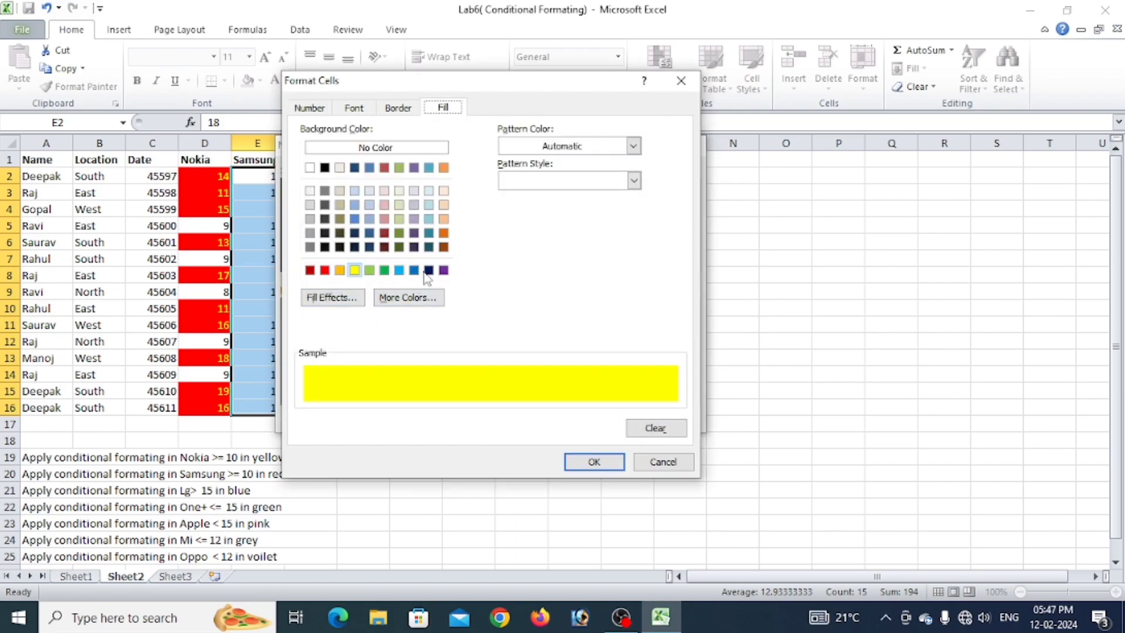
click(439, 150)
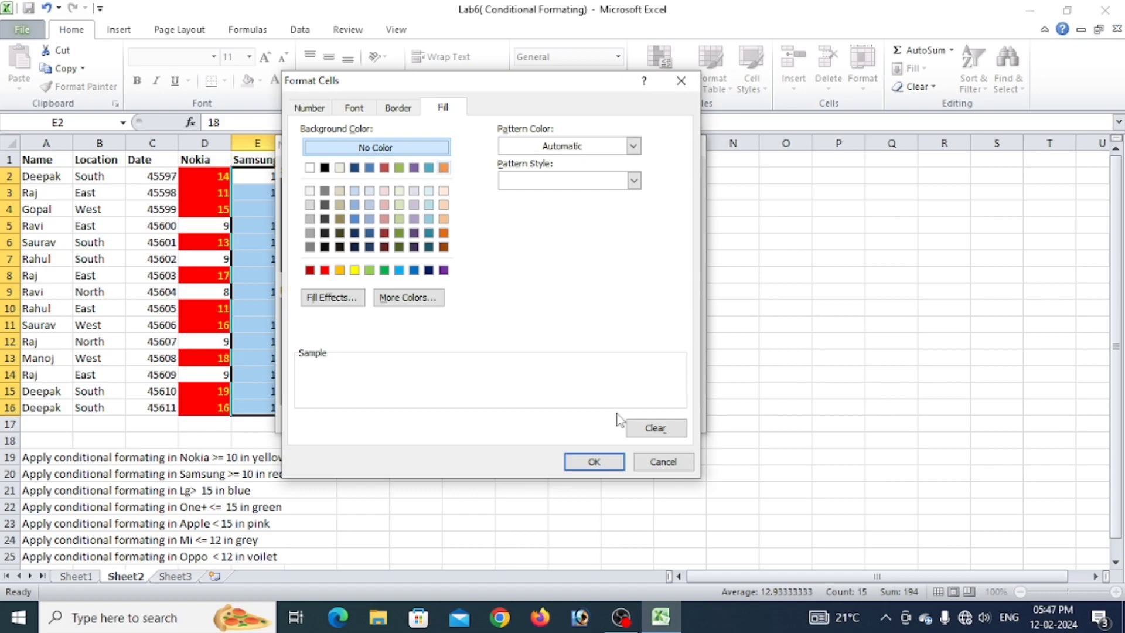
click(594, 461)
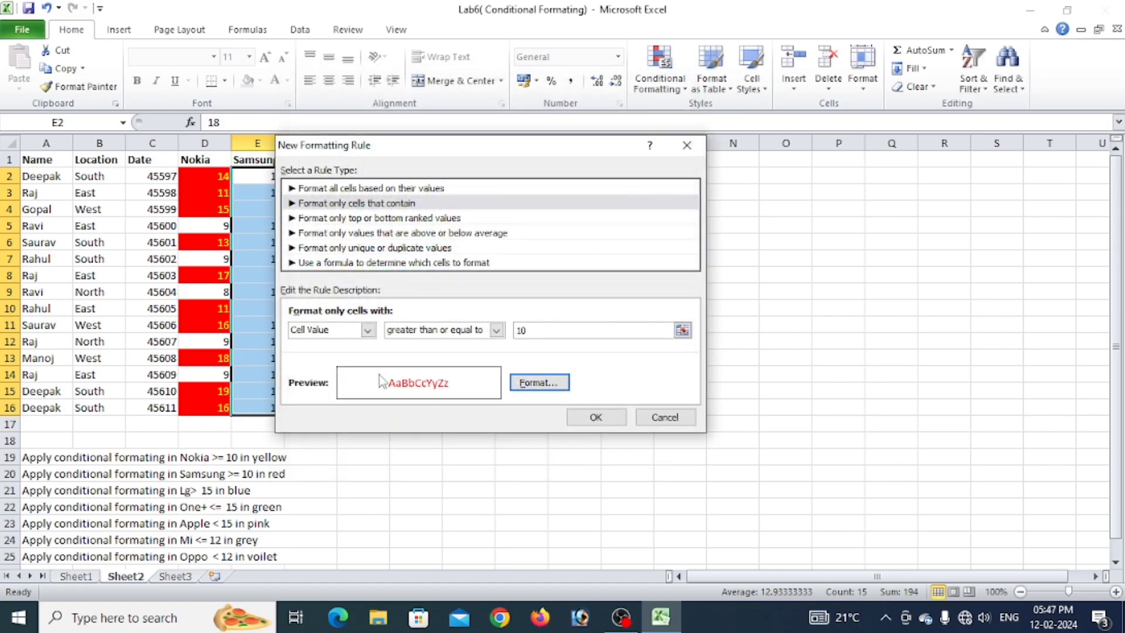
click(596, 417)
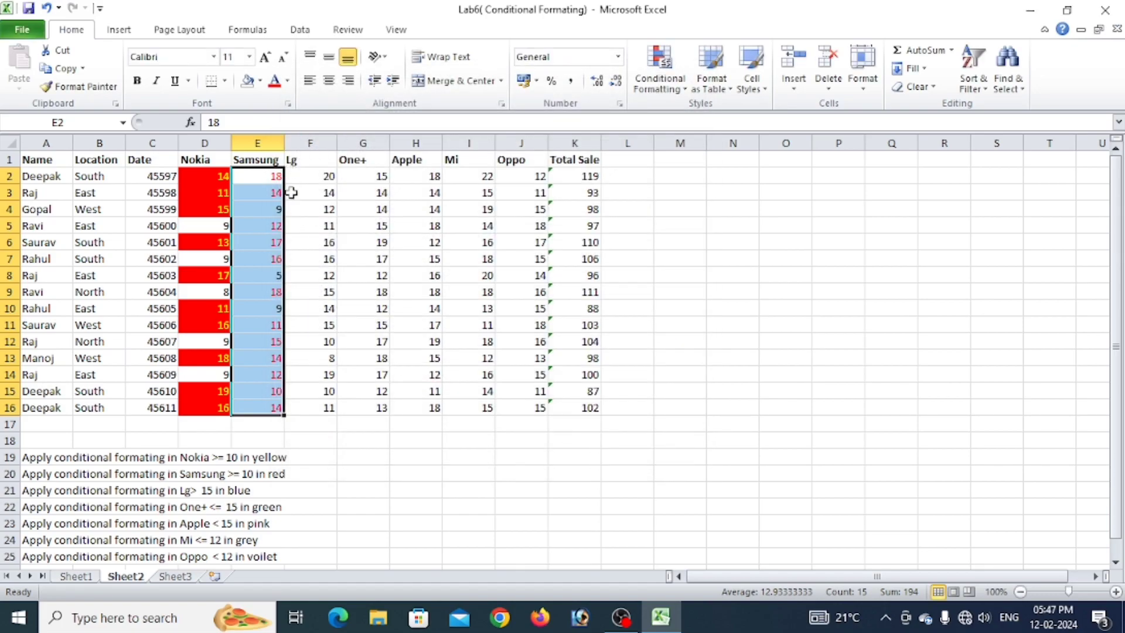
Create a custom conditional formatting rule for the Lg values in F2:F16 with the condition cell value greater than 15
scroll(421, 500, down, 1)
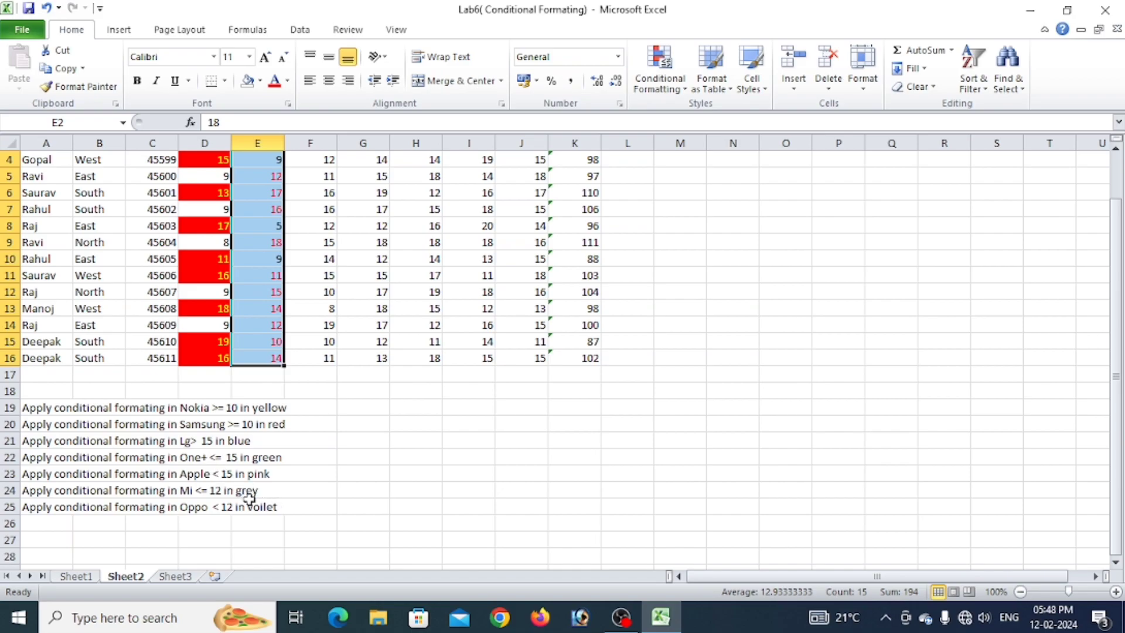
scroll(304, 490, up, 1)
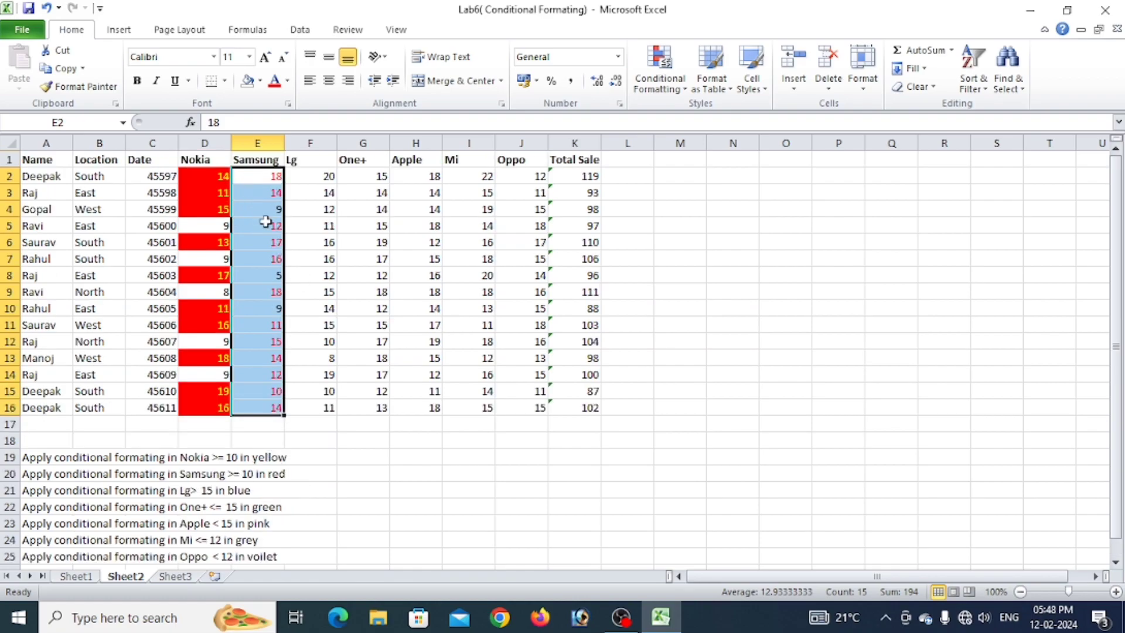
drag(314, 177, 327, 406)
click(649, 64)
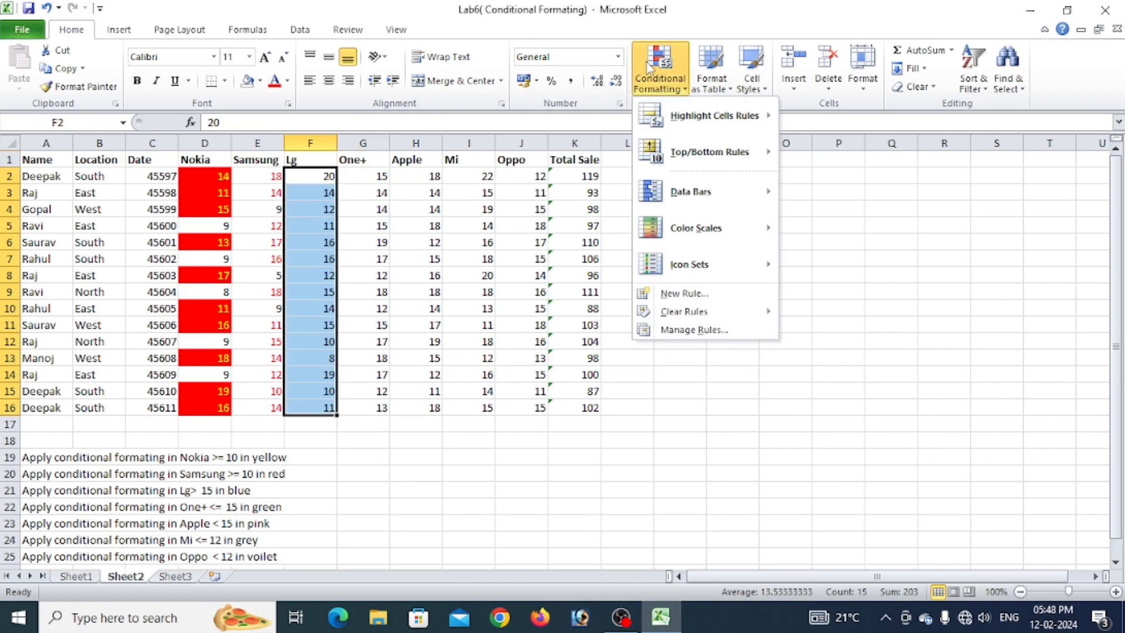
mouse_move(683, 114)
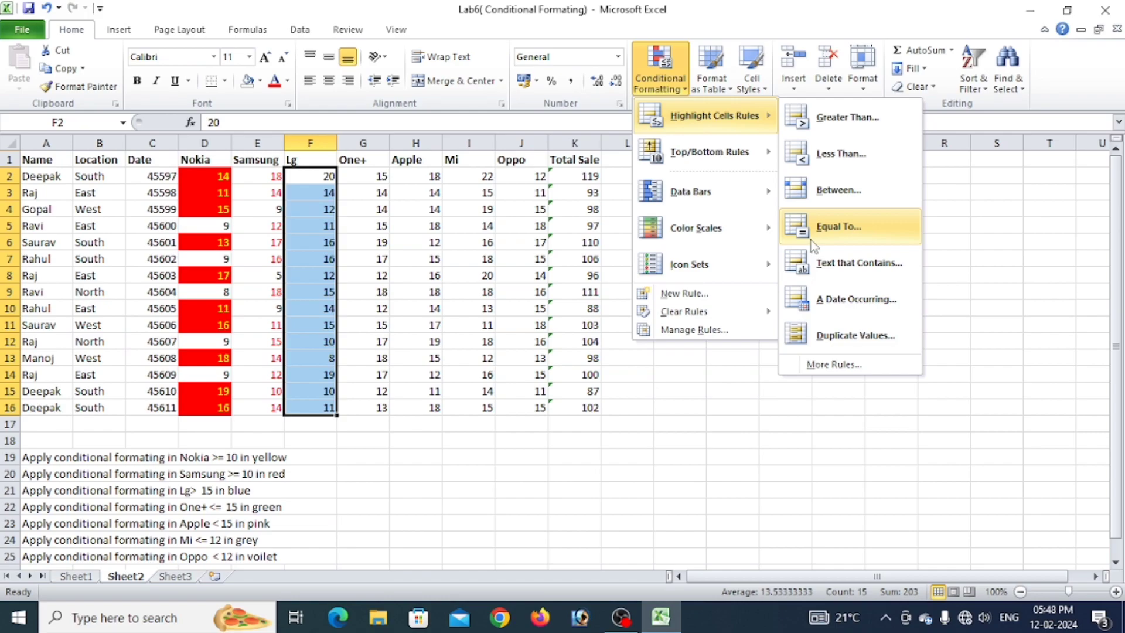
click(833, 365)
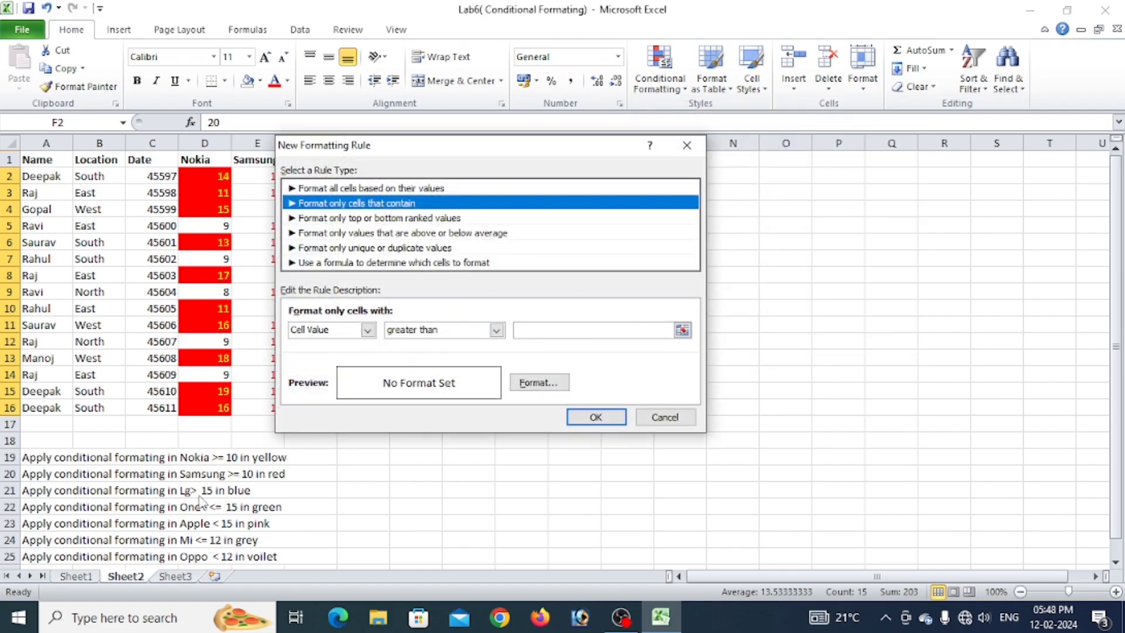
click(585, 329)
text(15)
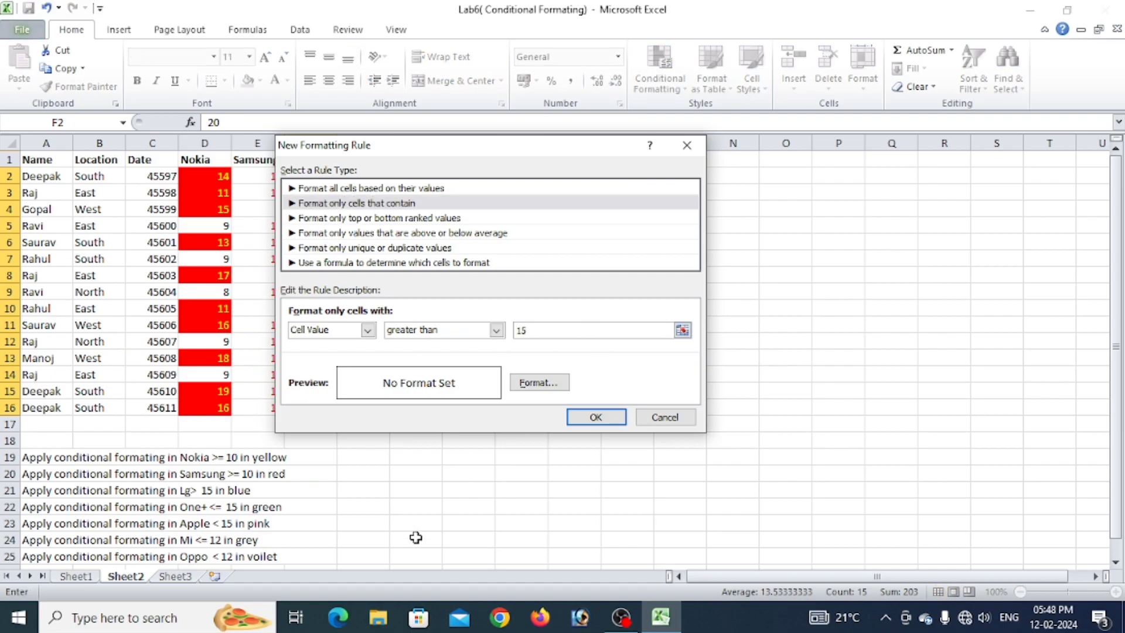
Give the Lg rule a light blue background fill and apply it to the column
click(534, 384)
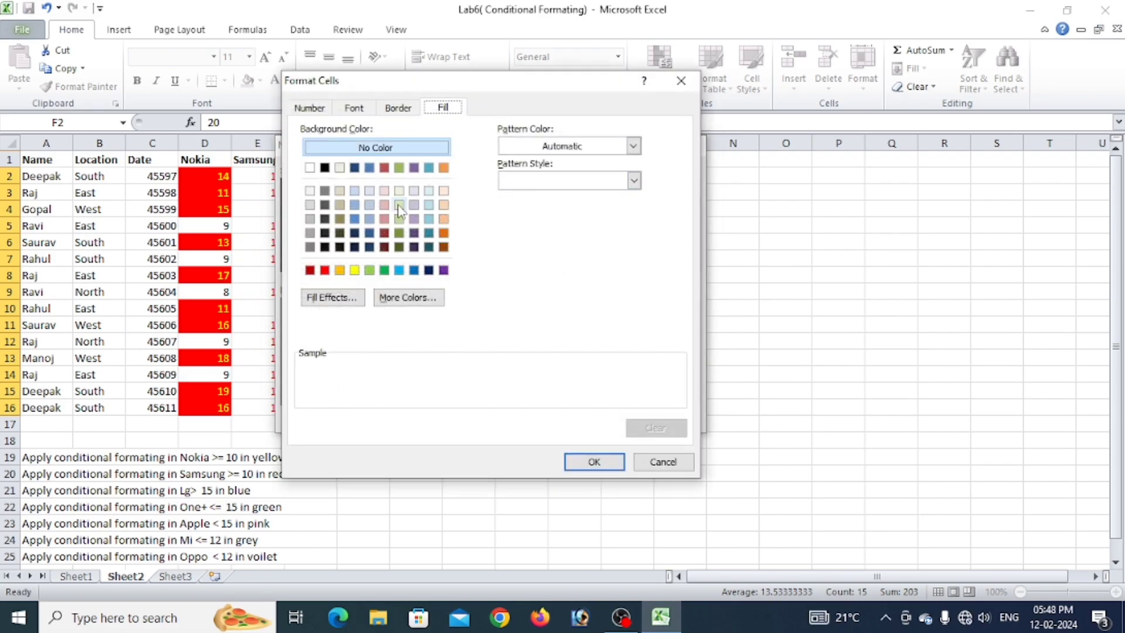
click(398, 270)
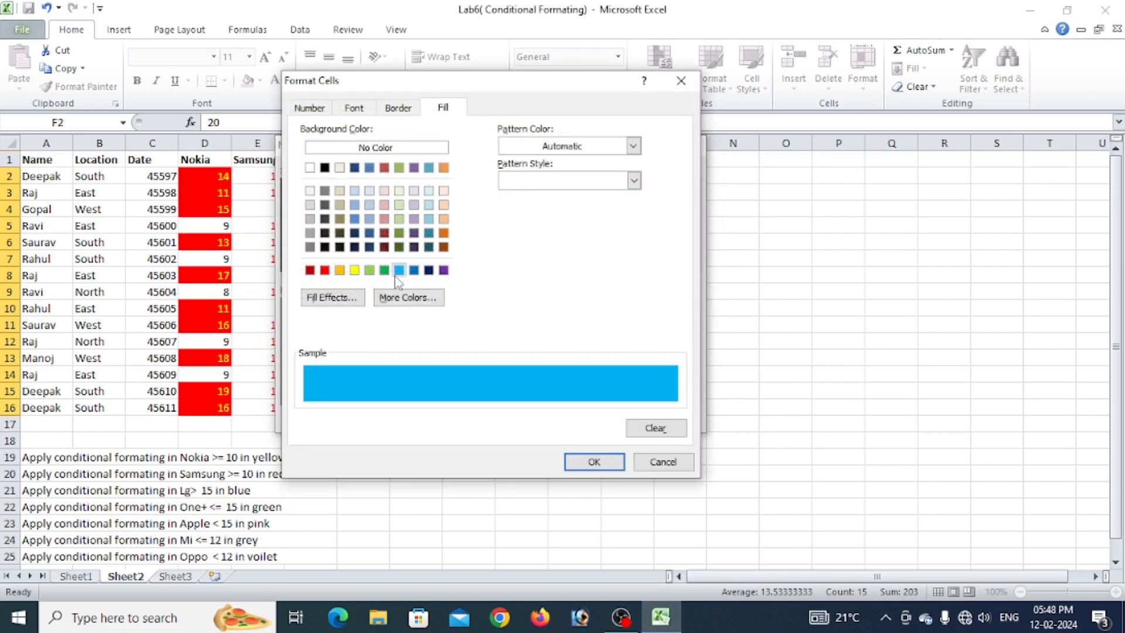
click(594, 463)
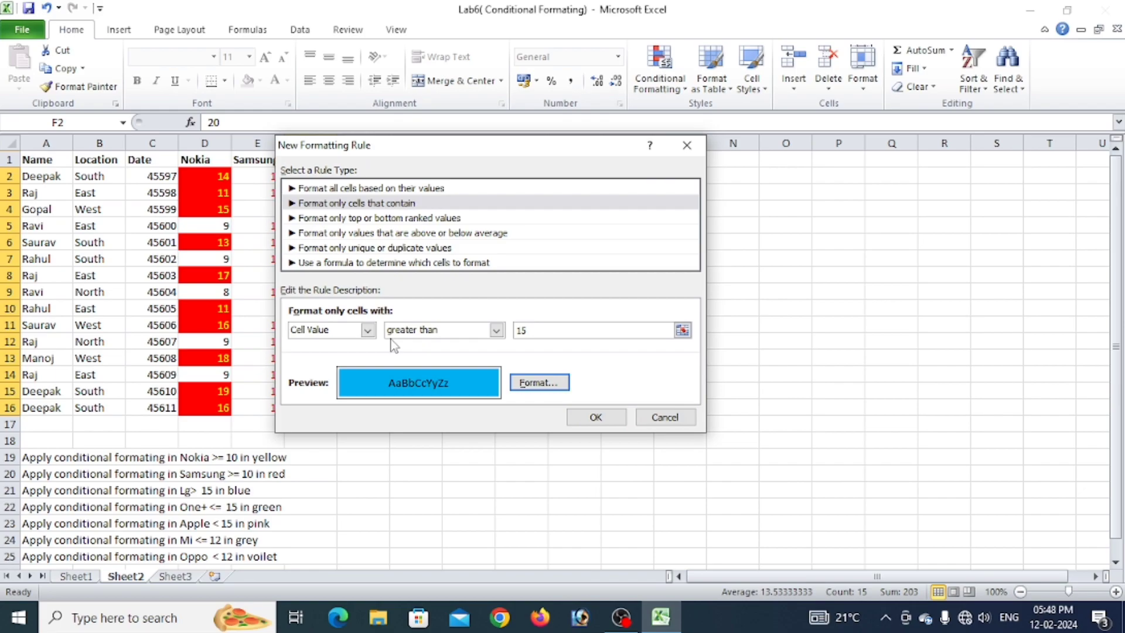
click(596, 416)
click(578, 519)
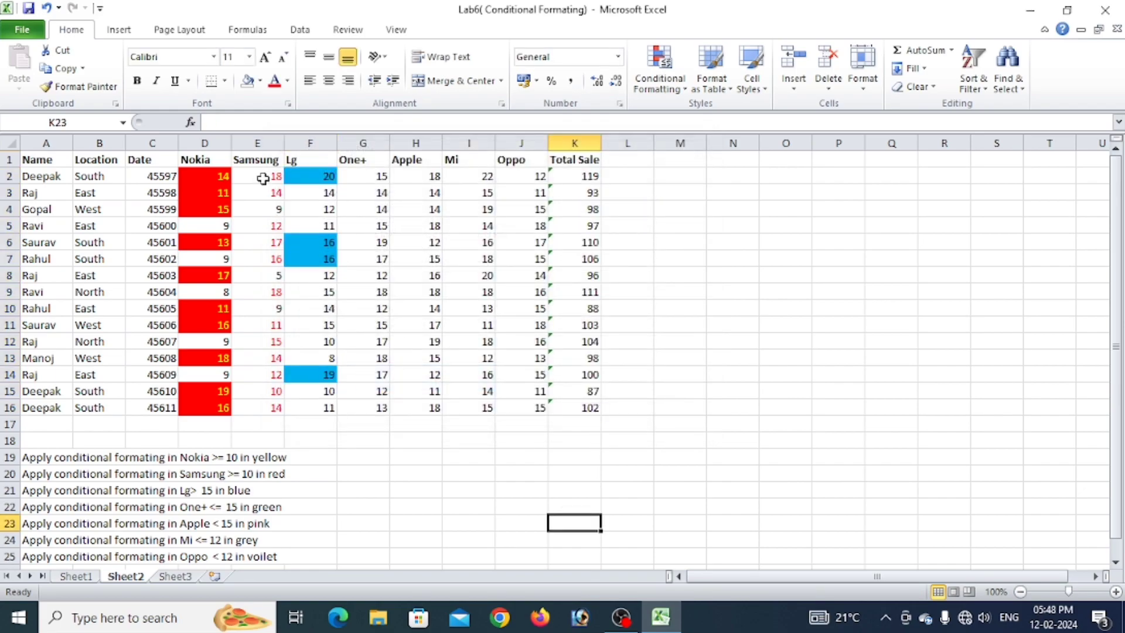
Clear the formats from the Lg values in F2:F16
drag(321, 176, 316, 406)
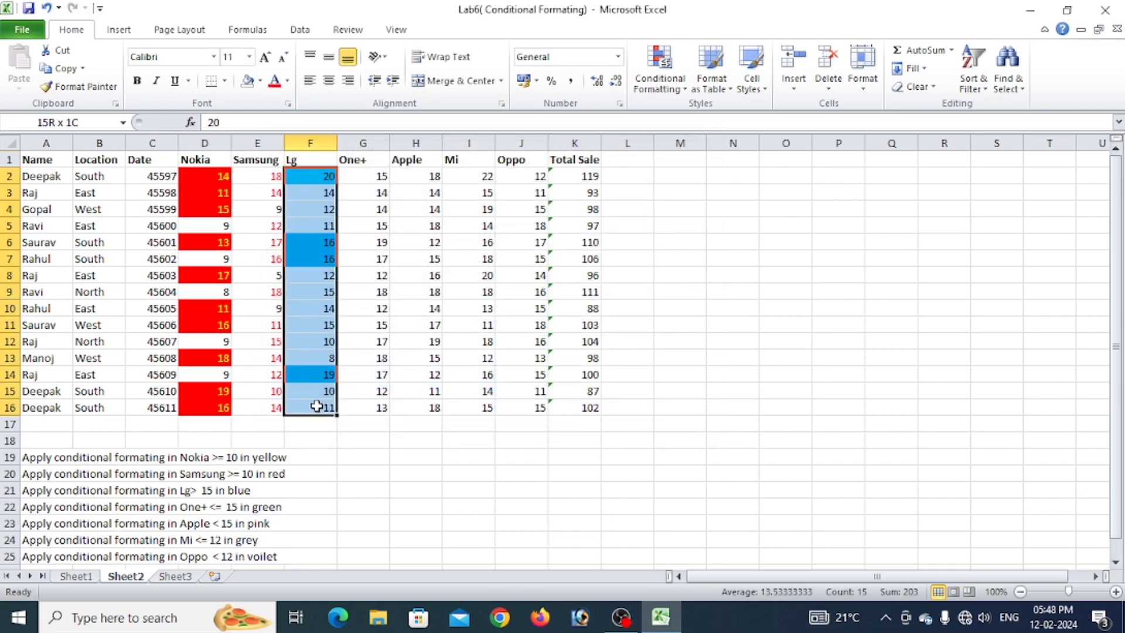
click(914, 86)
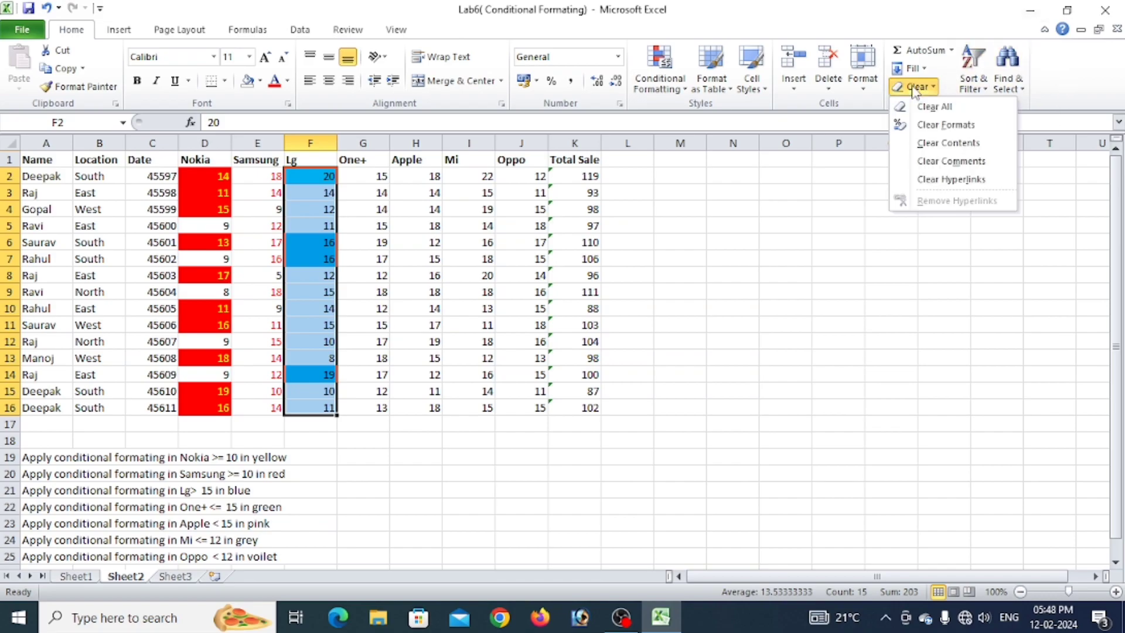
click(956, 130)
click(673, 469)
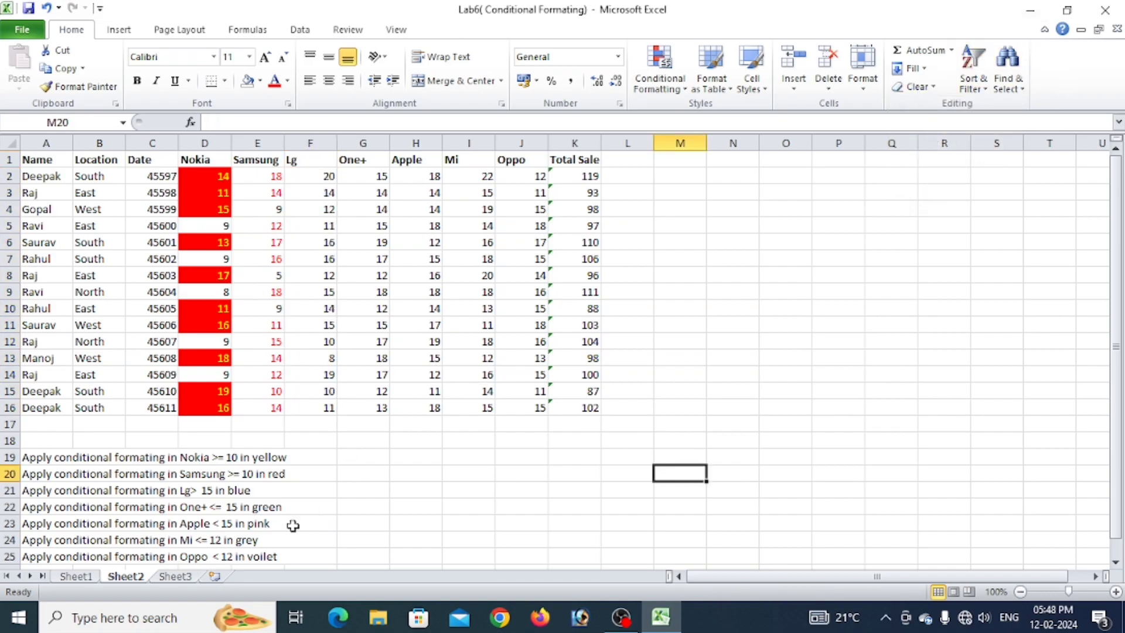
Start a Greater Than highlight rule for the Lg values in F2:F16 with a threshold of 15
drag(326, 176, 325, 412)
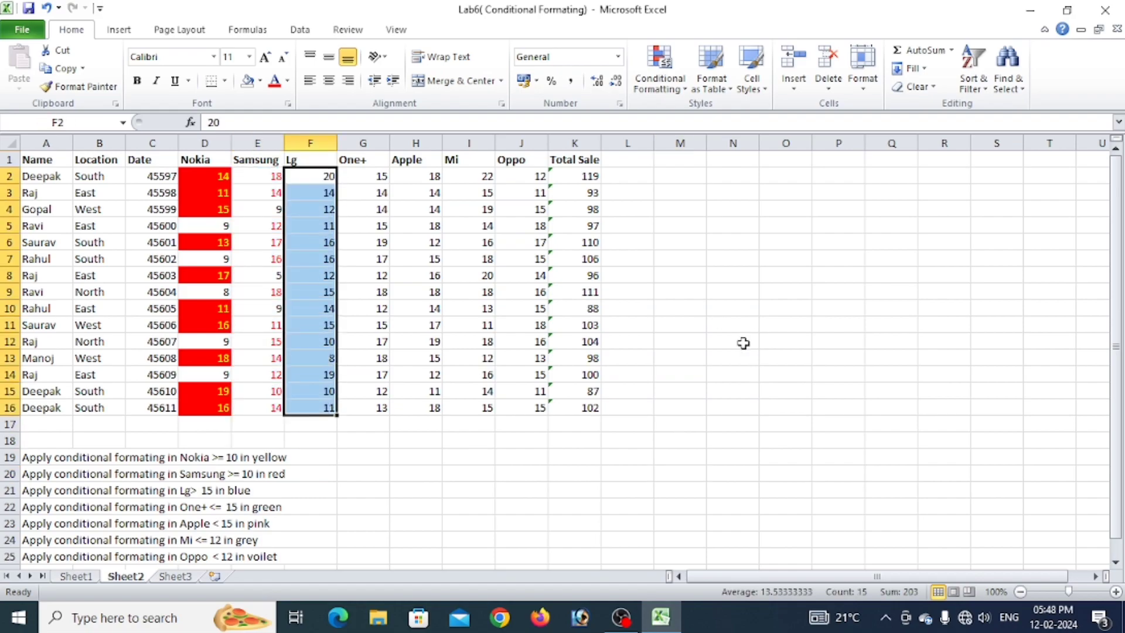
click(679, 87)
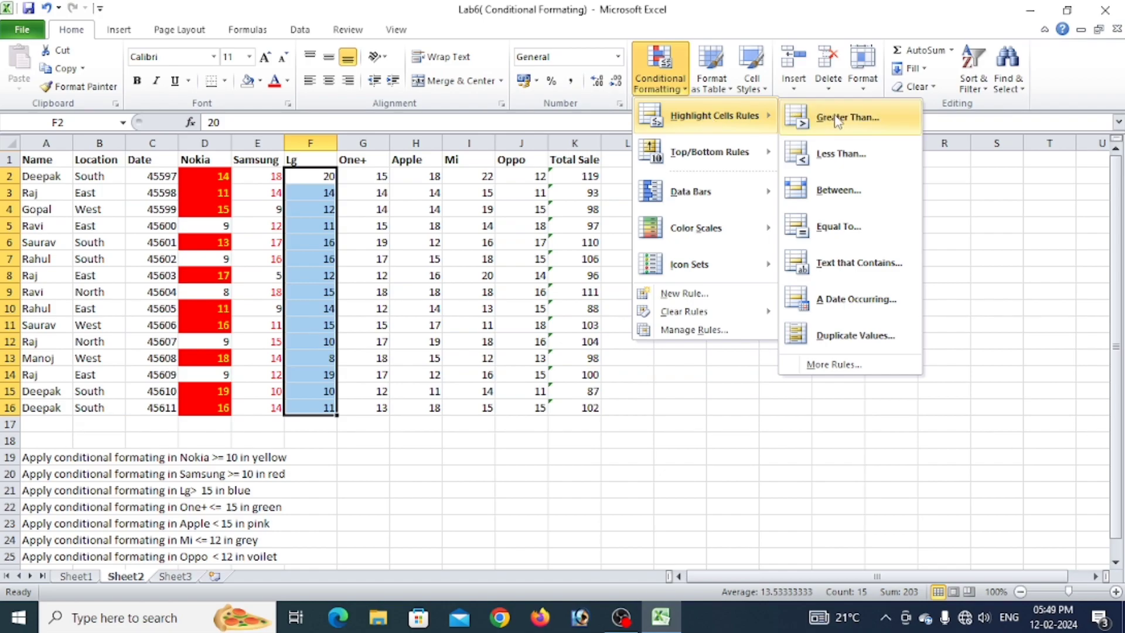
click(836, 120)
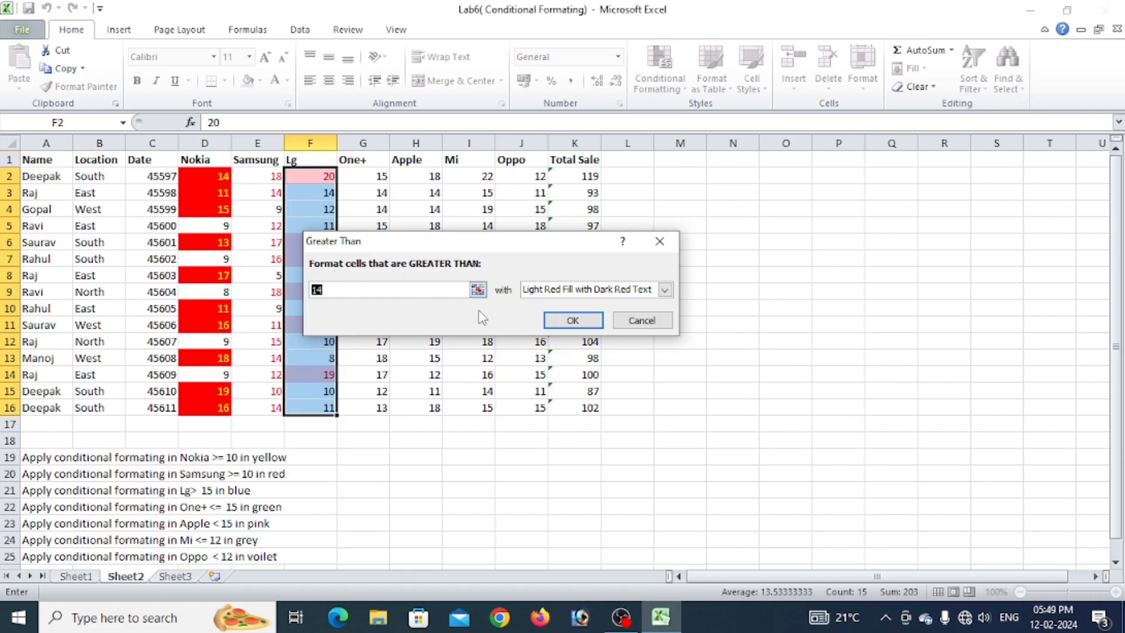
key(BackSpace)
text(15)
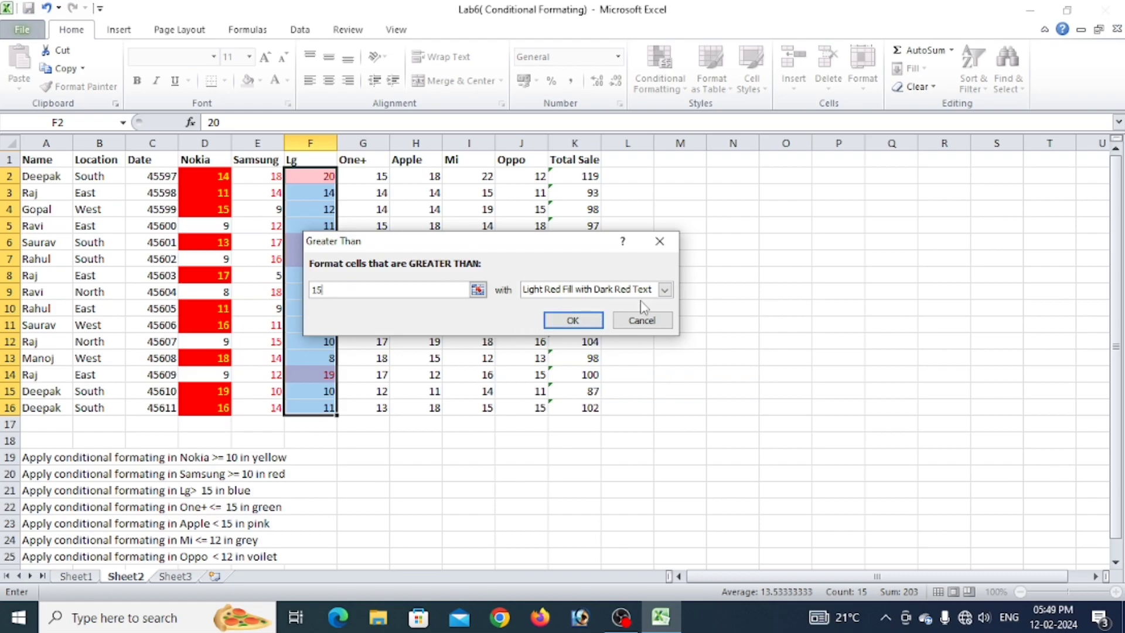
Give the Lg Greater Than rule a custom format with a light blue background fill
click(664, 290)
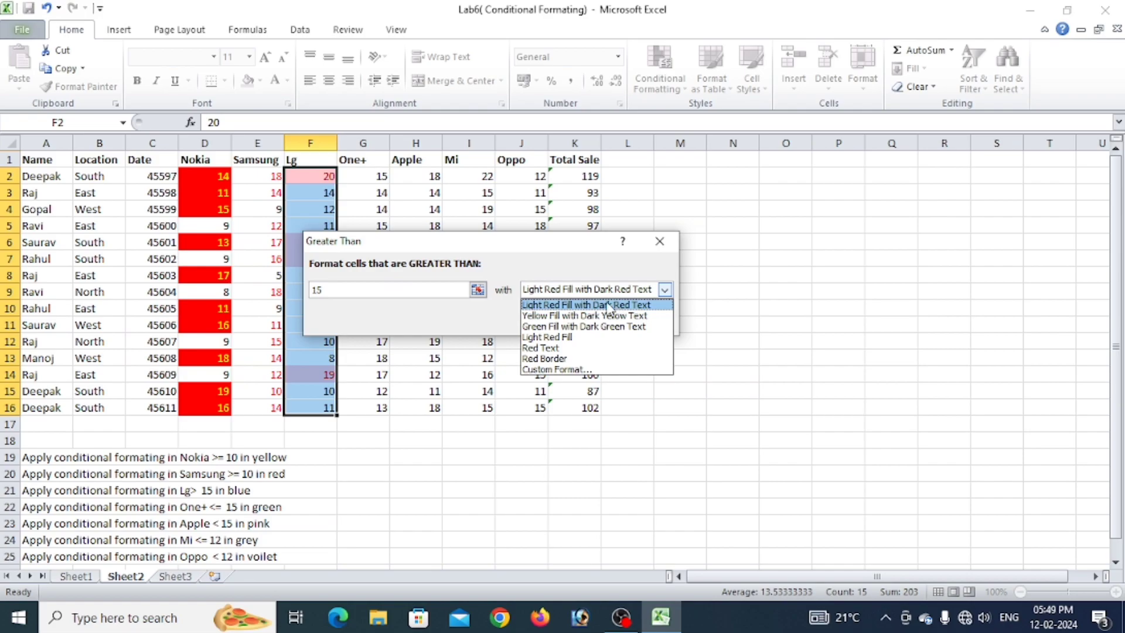
click(593, 370)
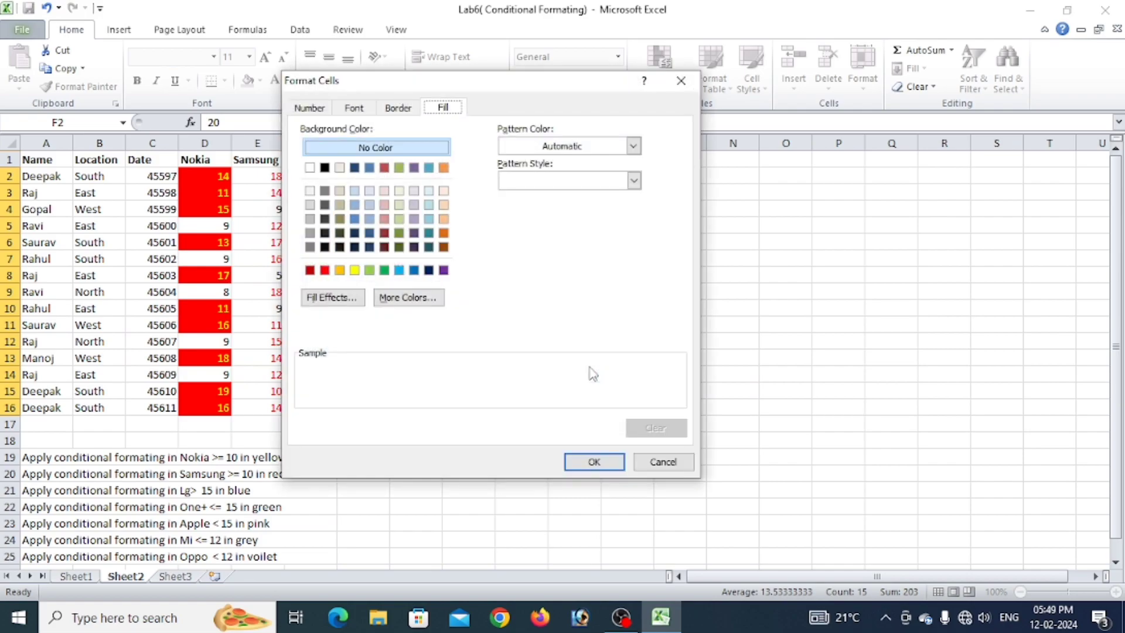
click(399, 269)
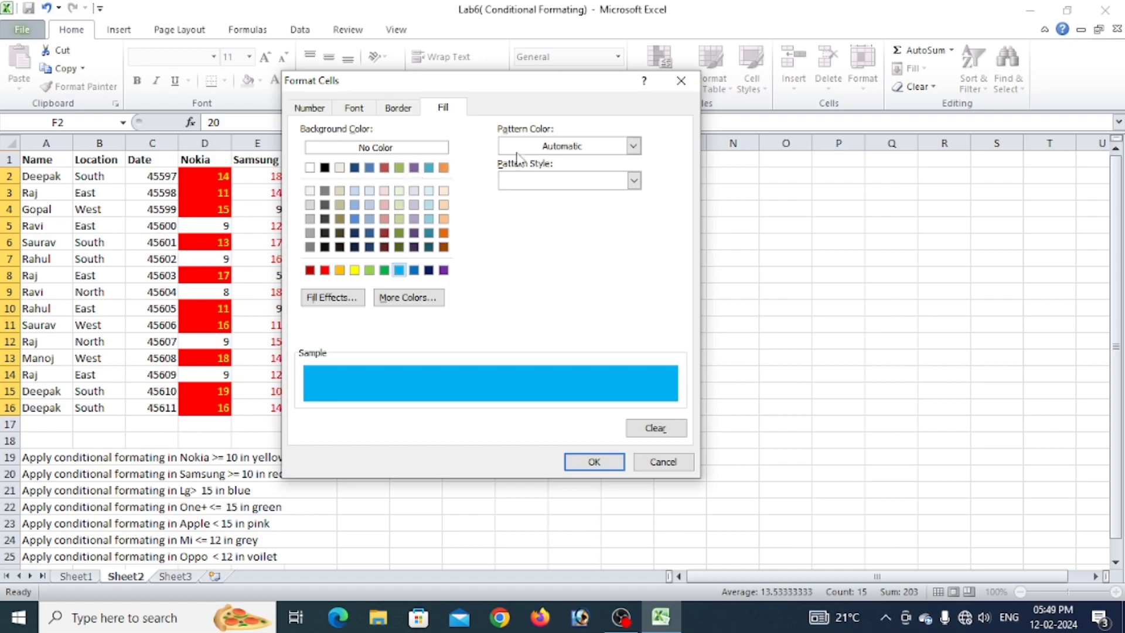
click(603, 469)
Redo the Lg rule's custom format with no background color and apply the rule to the column
click(663, 290)
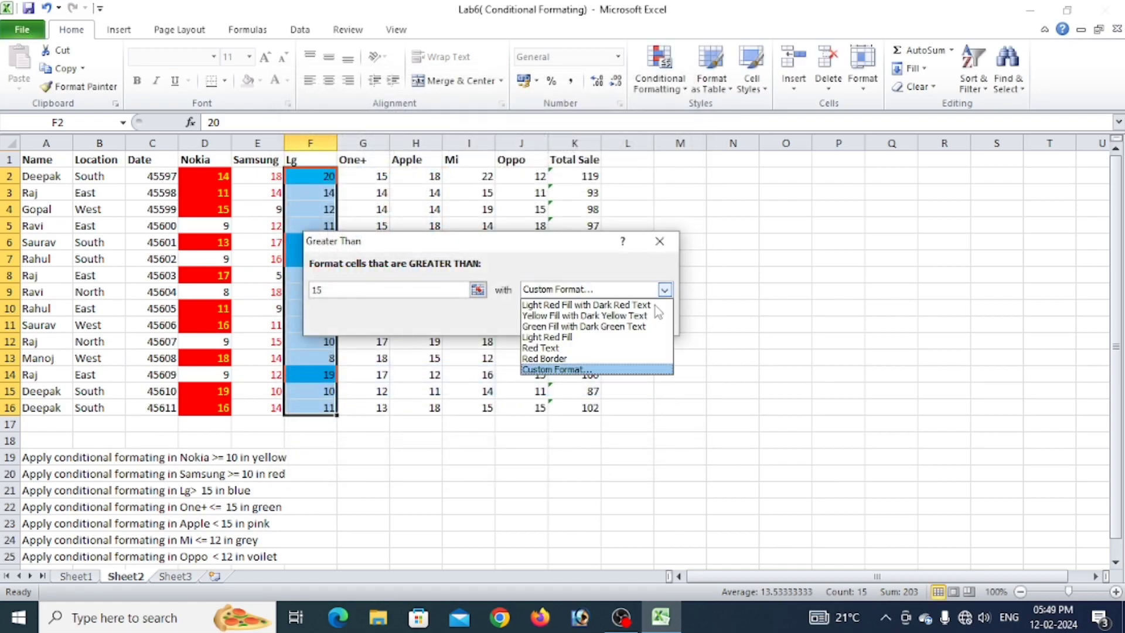
click(615, 369)
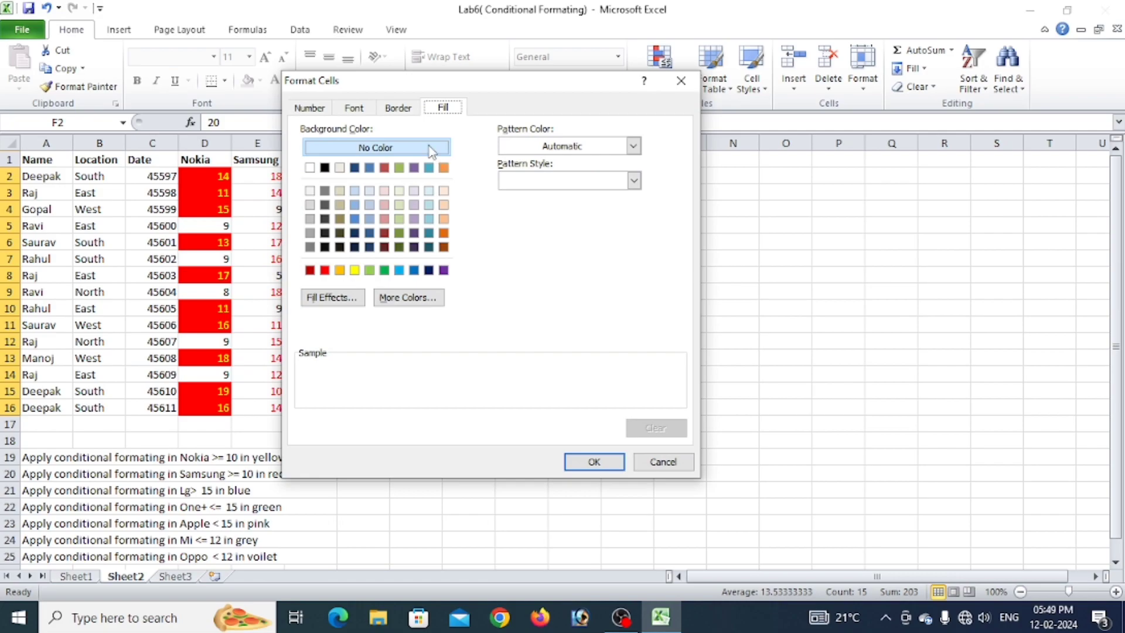
click(403, 109)
click(366, 105)
click(391, 111)
click(435, 109)
click(594, 461)
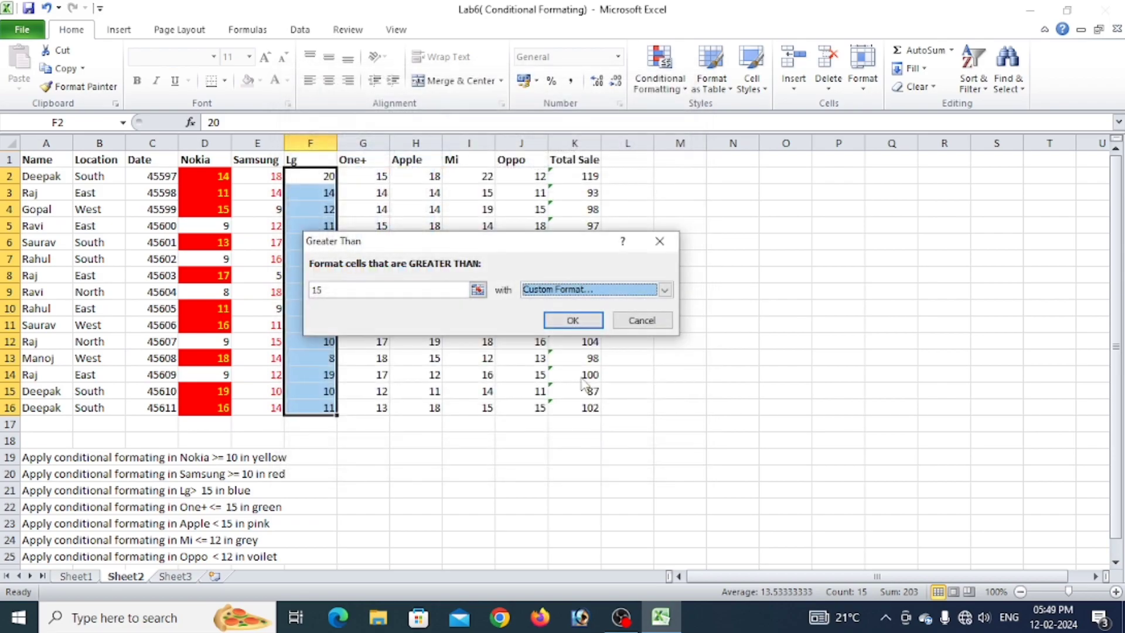
click(575, 320)
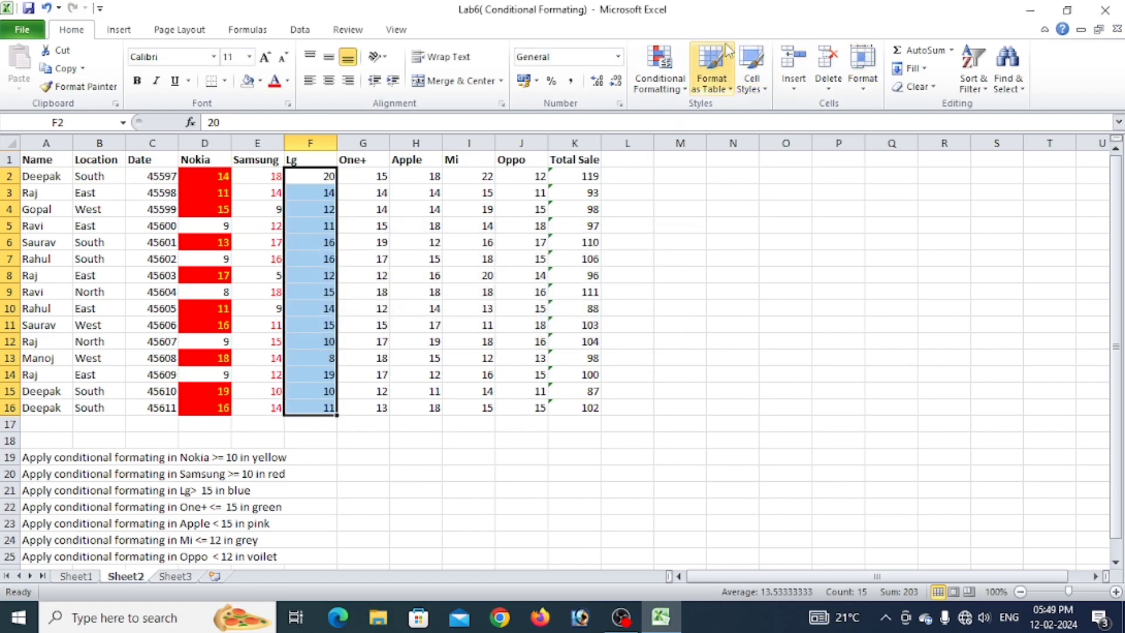
Highlight the Lg values in F2:F16 greater than 15 with a custom format using a light blue background fill
click(660, 69)
mouse_move(712, 116)
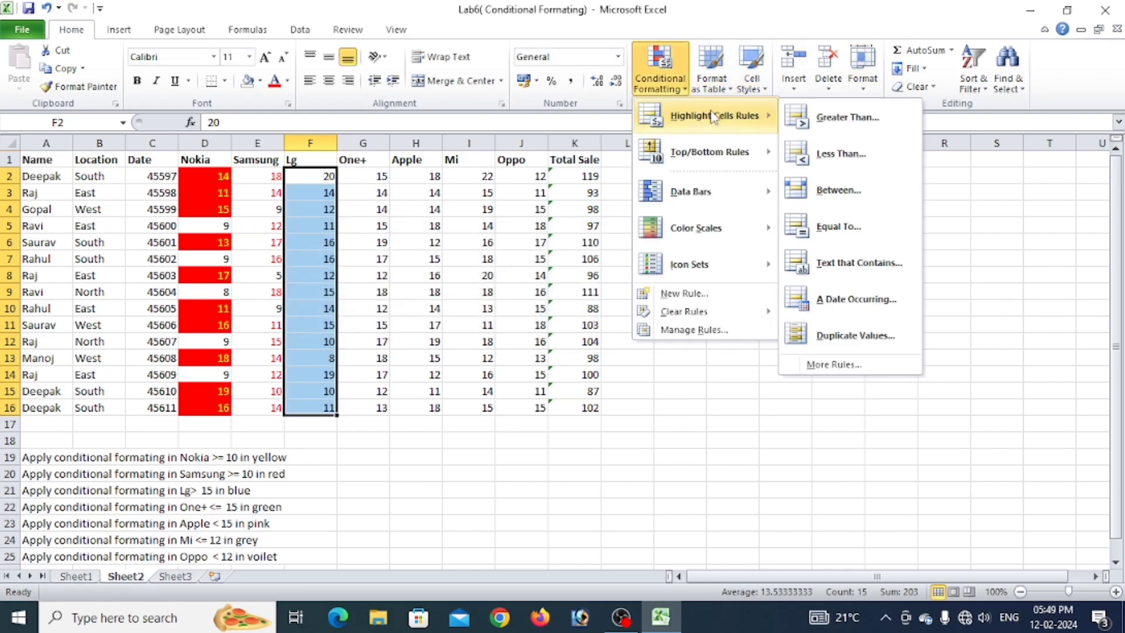
click(855, 120)
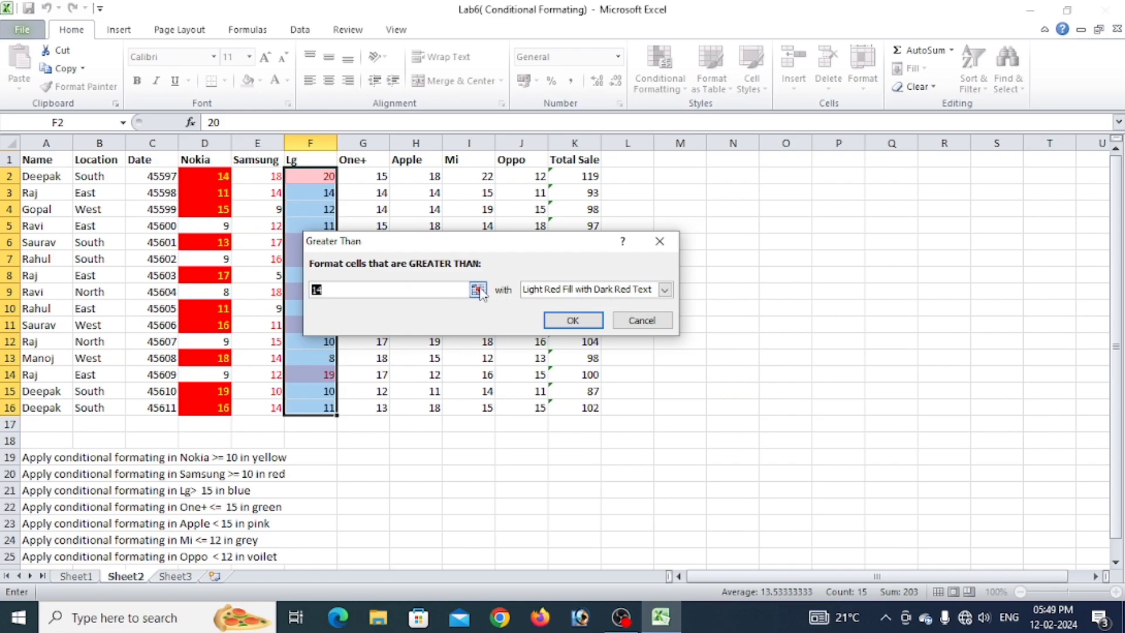
text(15)
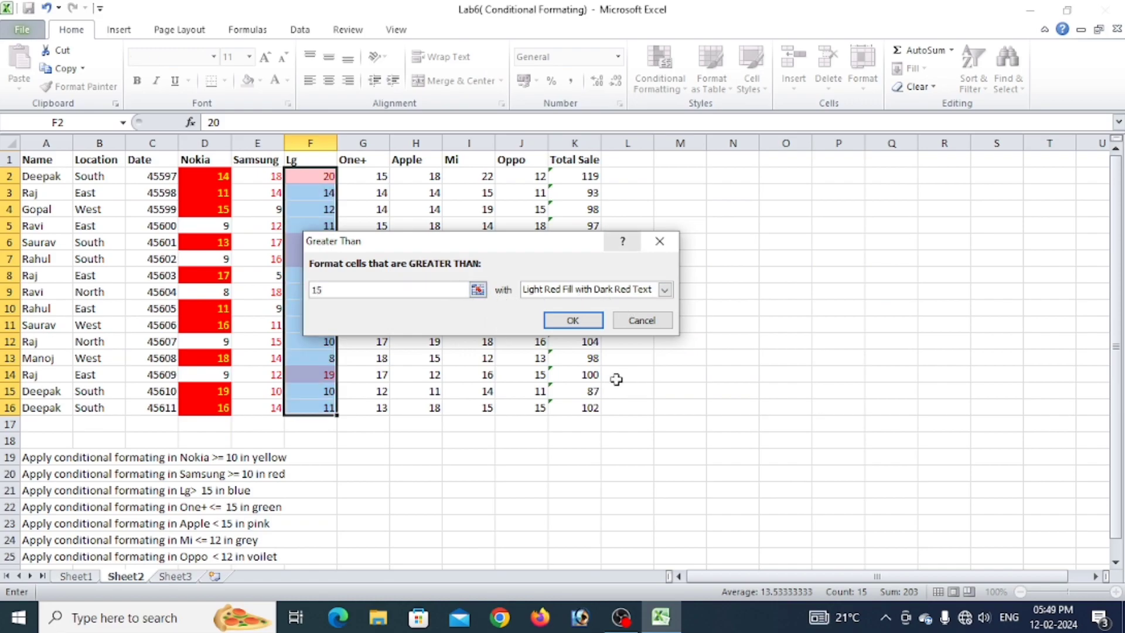
click(664, 289)
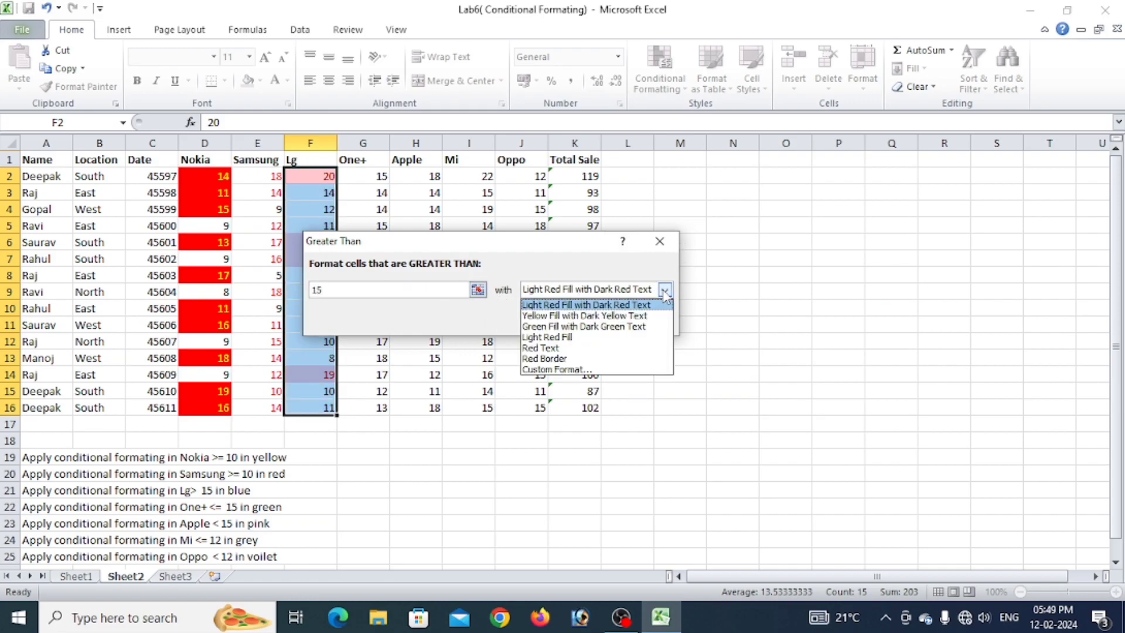
click(595, 371)
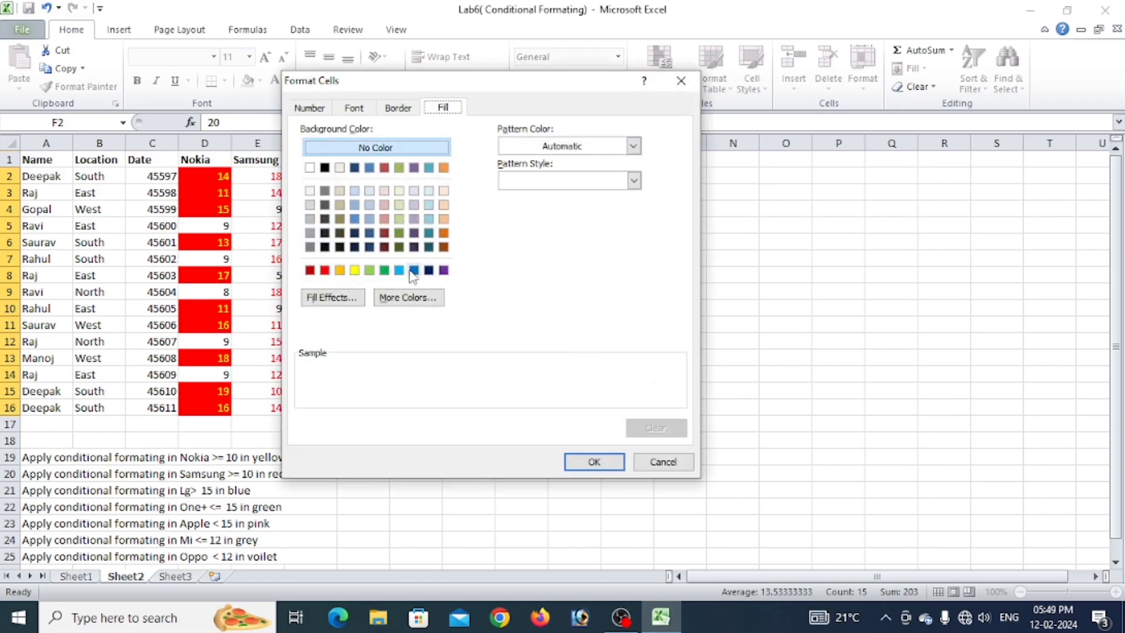
click(399, 270)
click(594, 462)
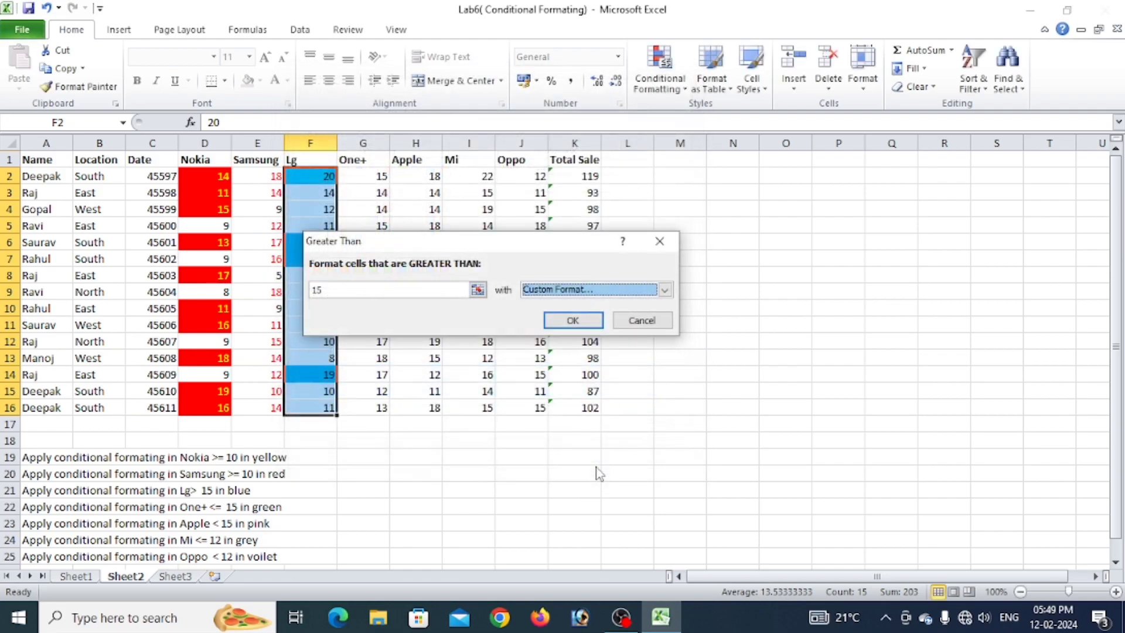
click(573, 319)
click(521, 522)
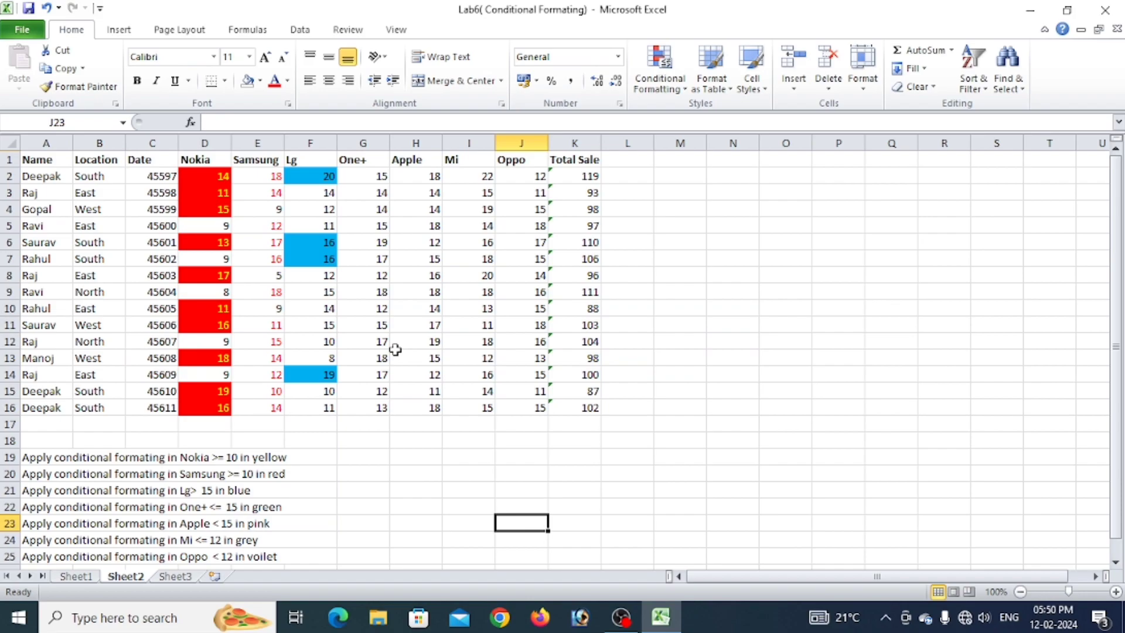
scroll(346, 520, down, 1)
drag(53, 454, 316, 508)
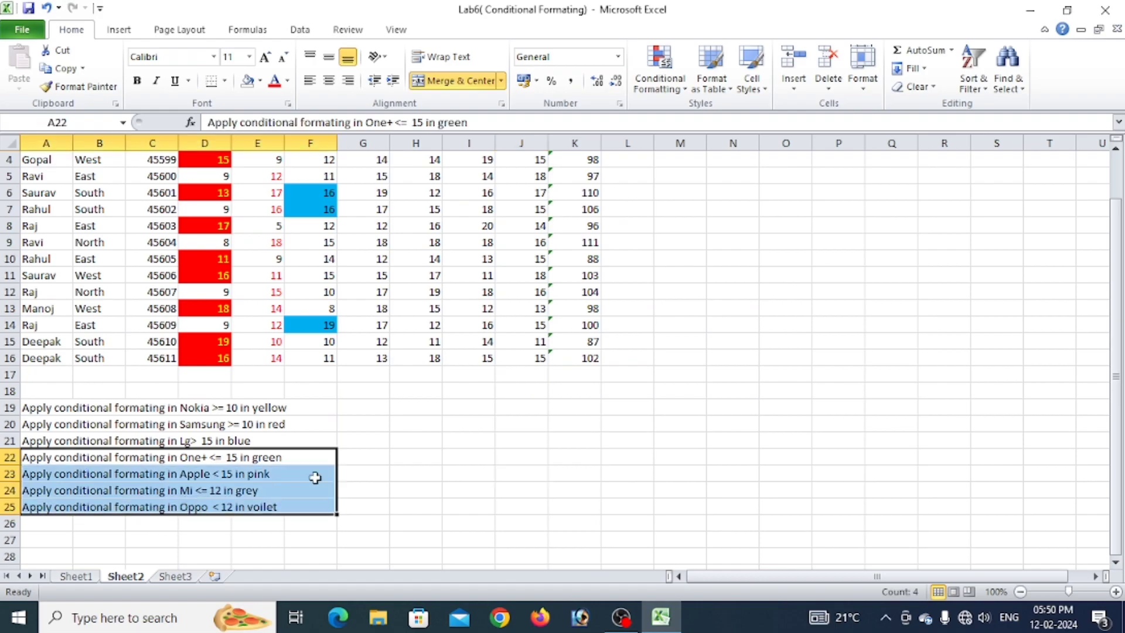
click(413, 474)
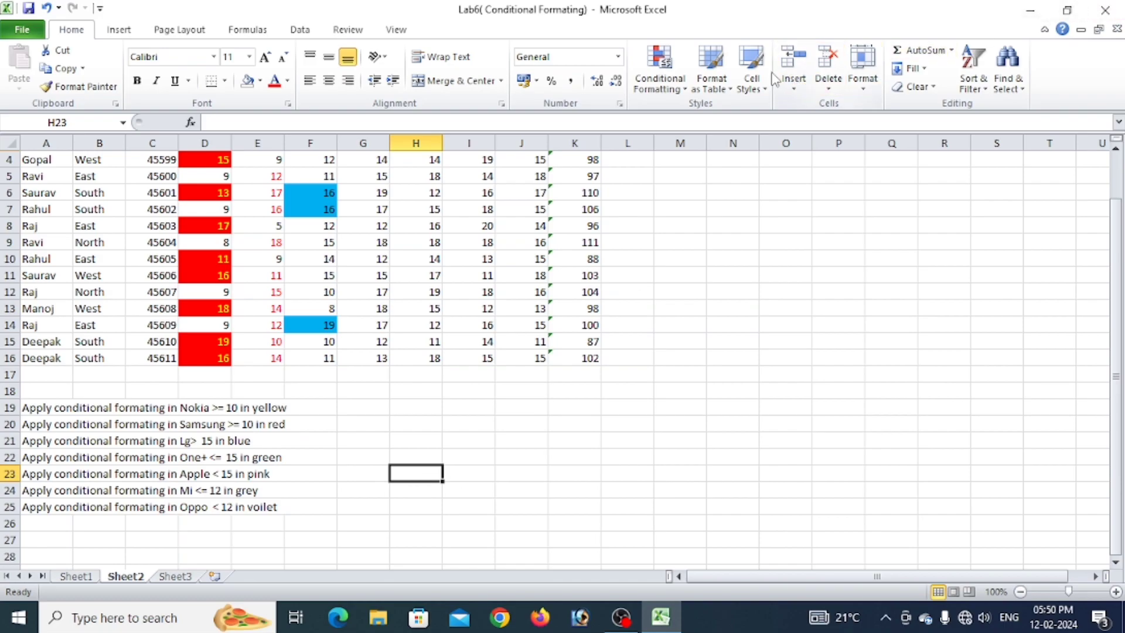
click(686, 79)
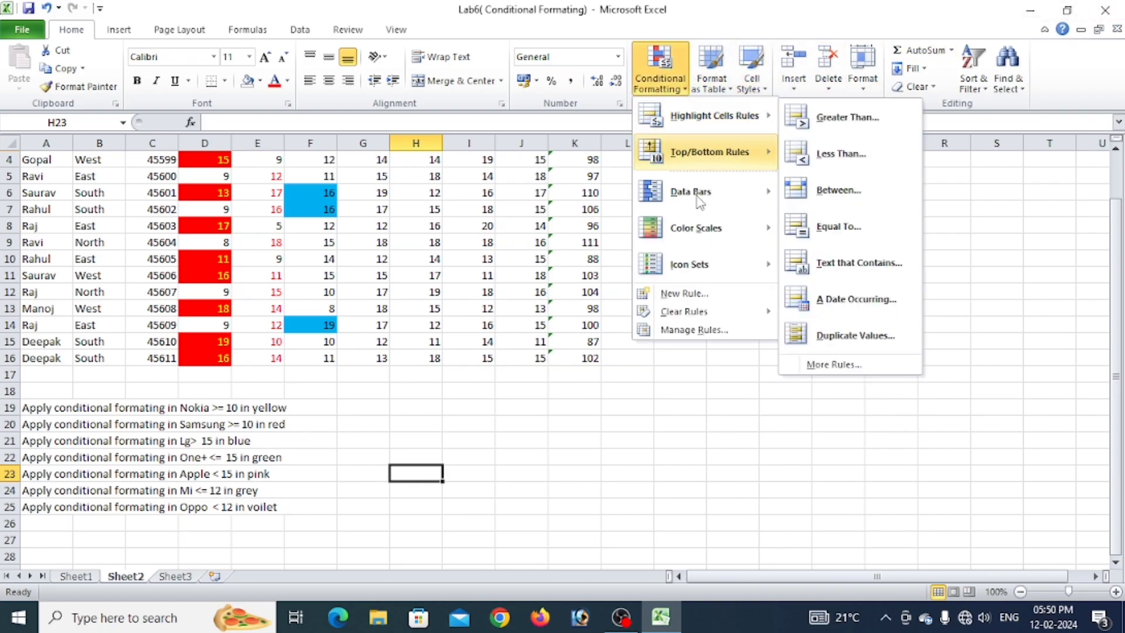
mouse_move(727, 175)
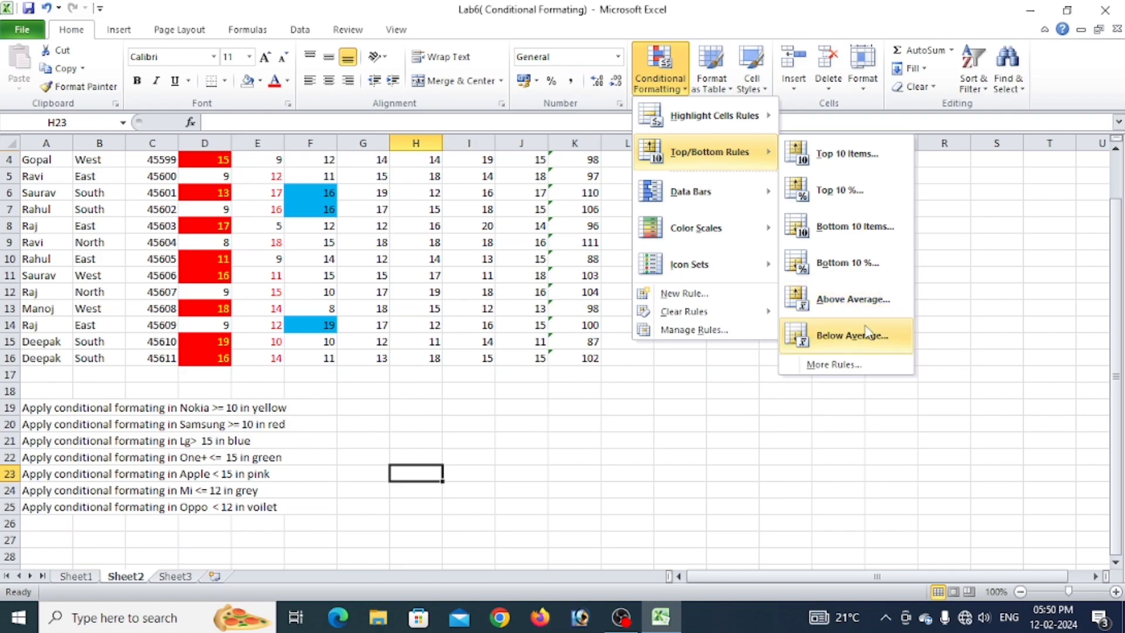
click(606, 393)
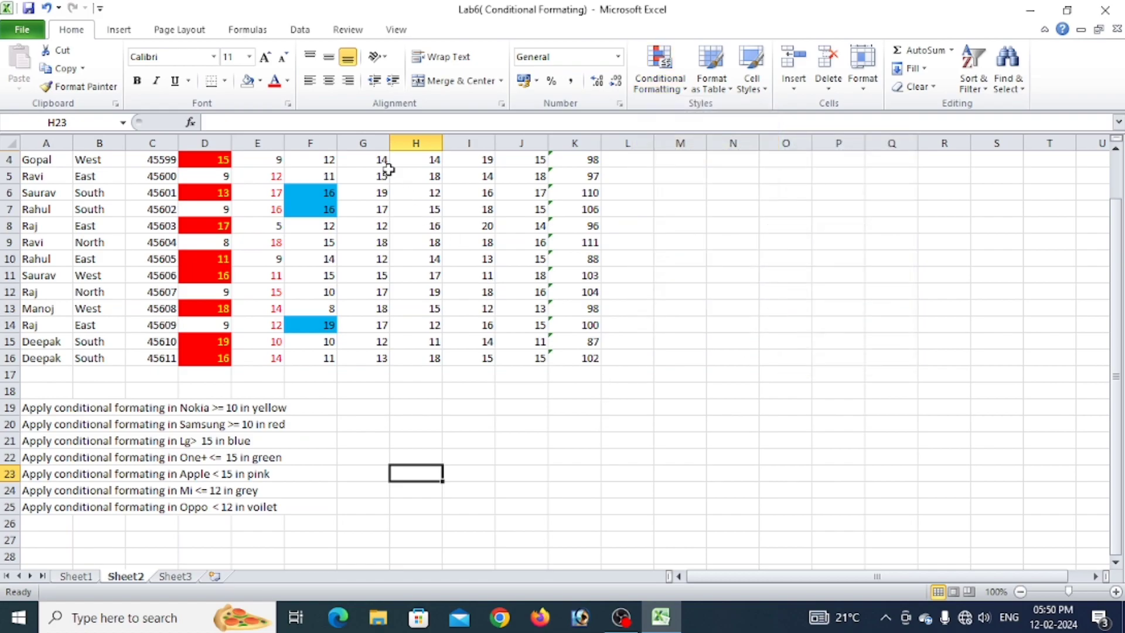
Select the One+ values in G2:G16 and look over the settings for a new cell-value formatting rule without creating one
scroll(414, 268, up, 1)
drag(374, 176, 355, 408)
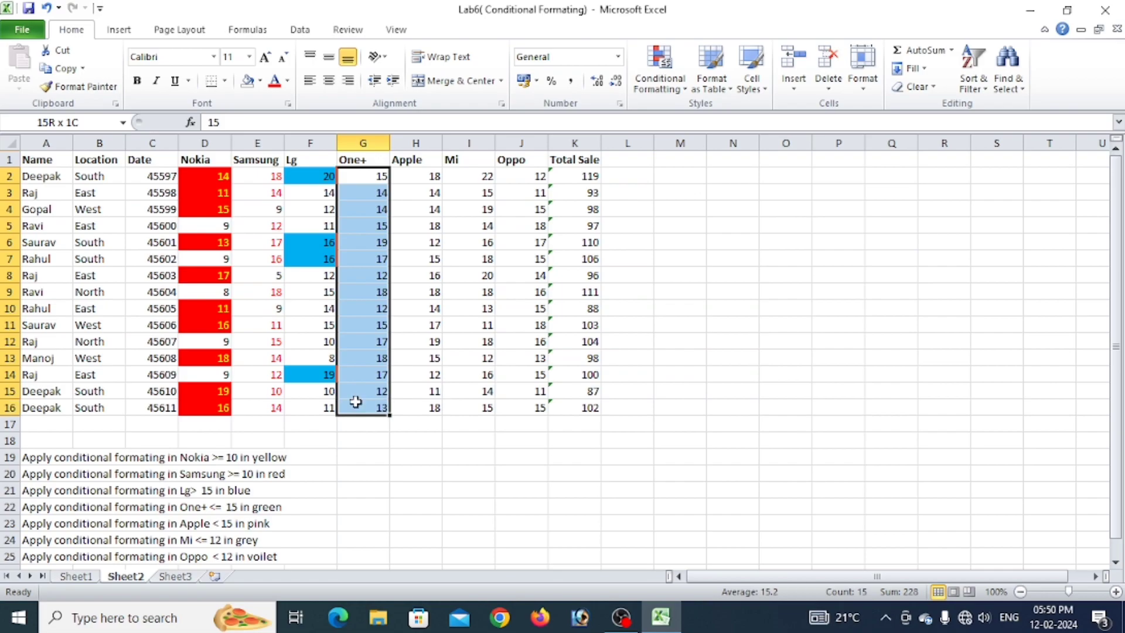
click(659, 77)
mouse_move(704, 157)
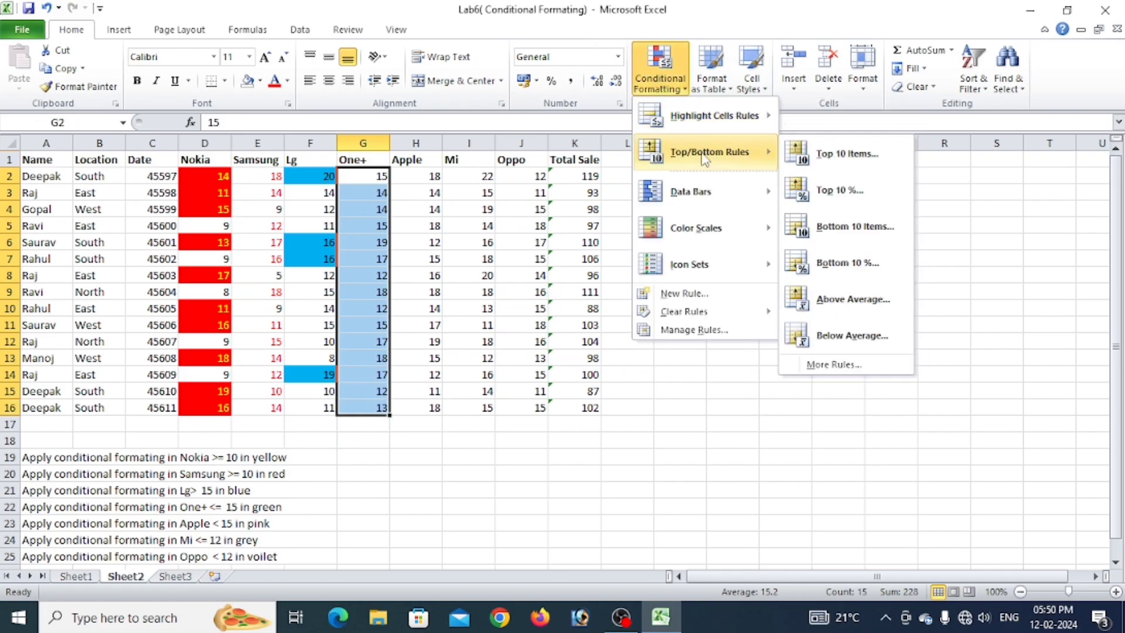
mouse_move(700, 127)
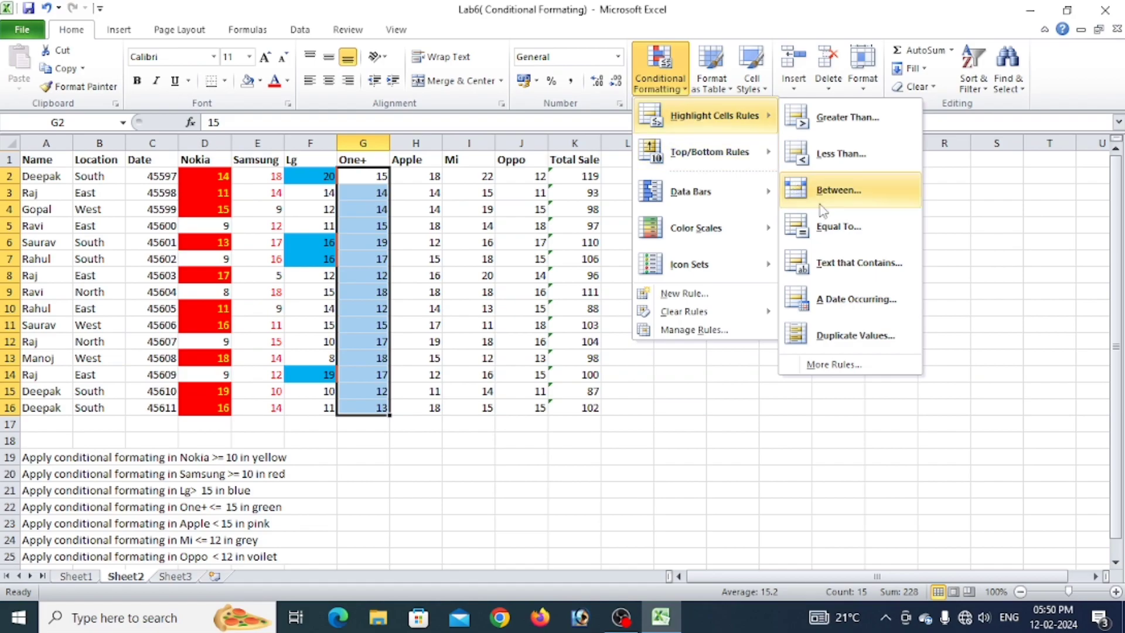
click(833, 364)
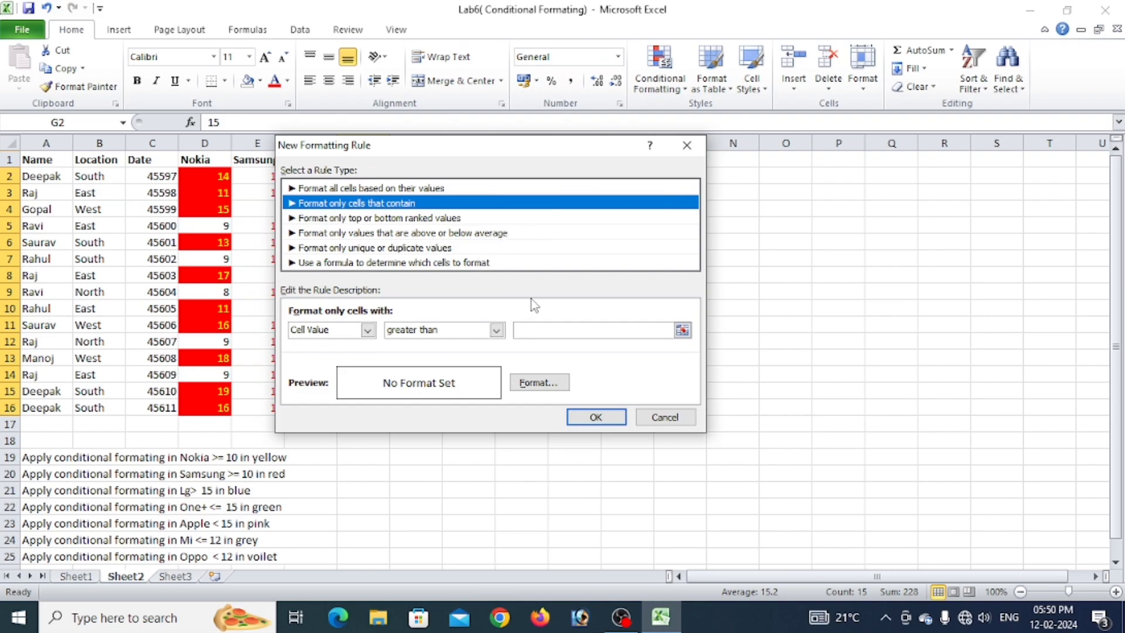
click(686, 145)
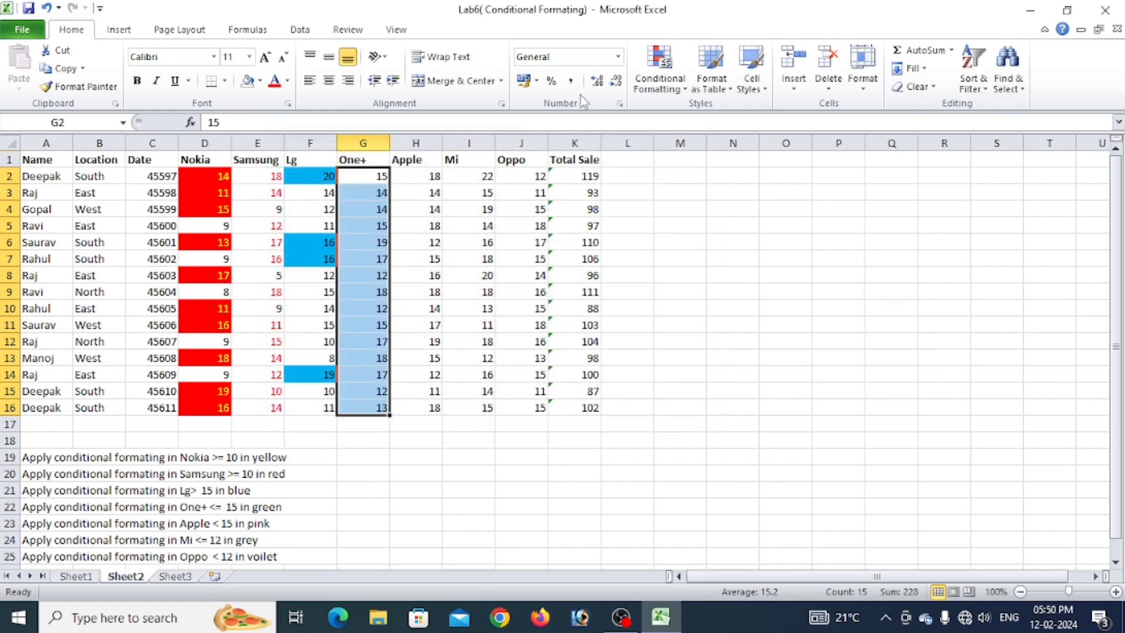
Apply a Top 10 Items rule to the One+ values in G2:G16 with Green Fill with Dark Green Text
click(660, 82)
mouse_move(718, 163)
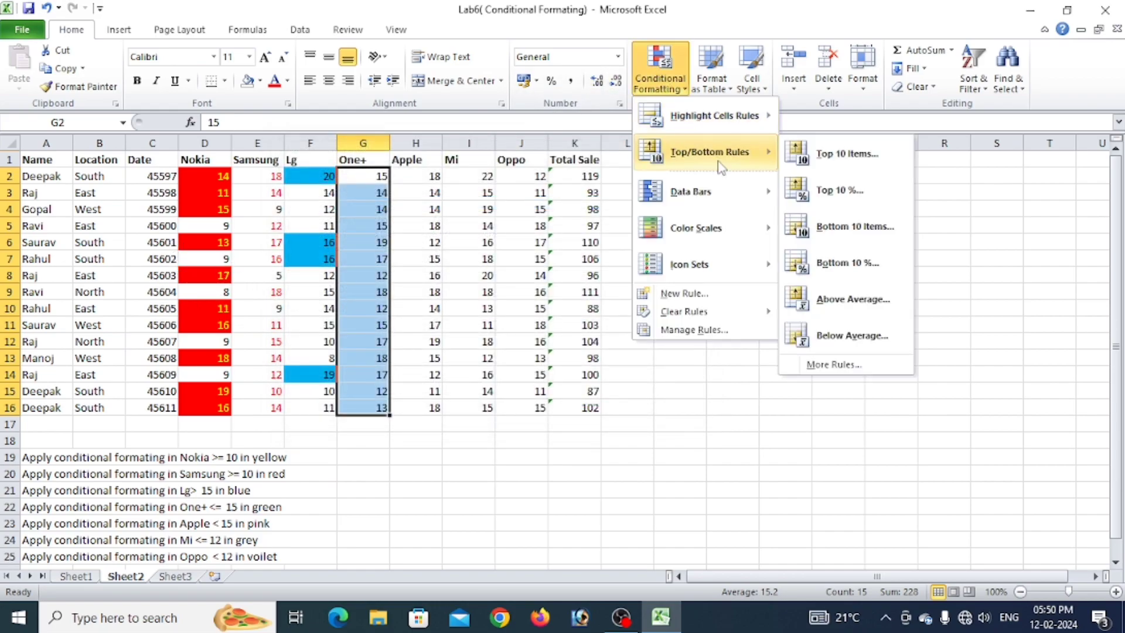
click(843, 153)
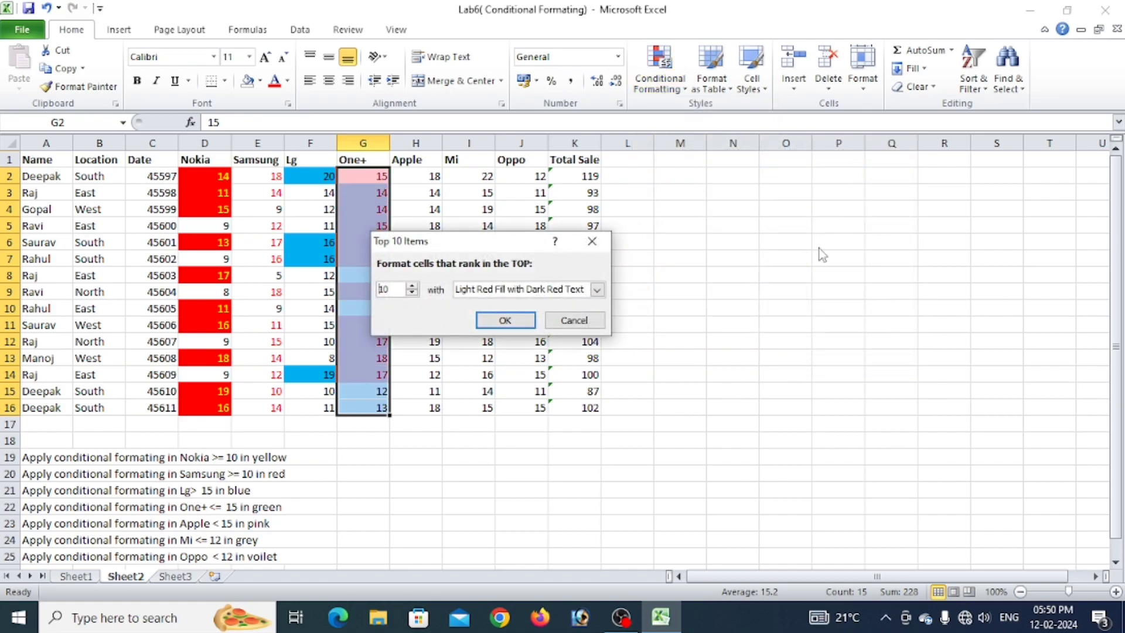
click(597, 289)
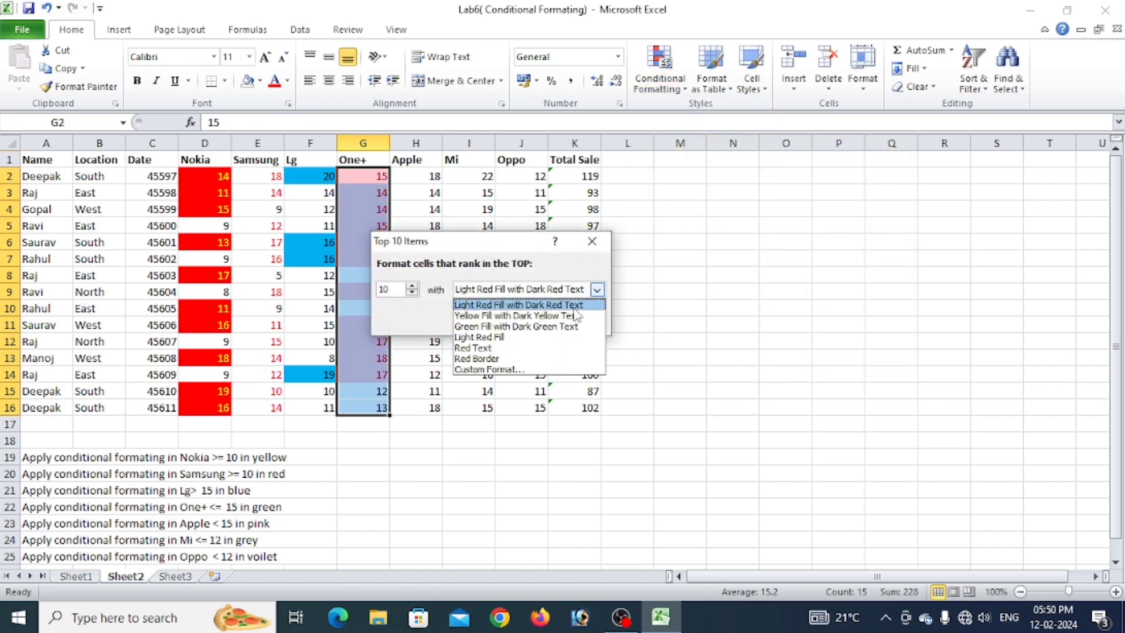
click(538, 358)
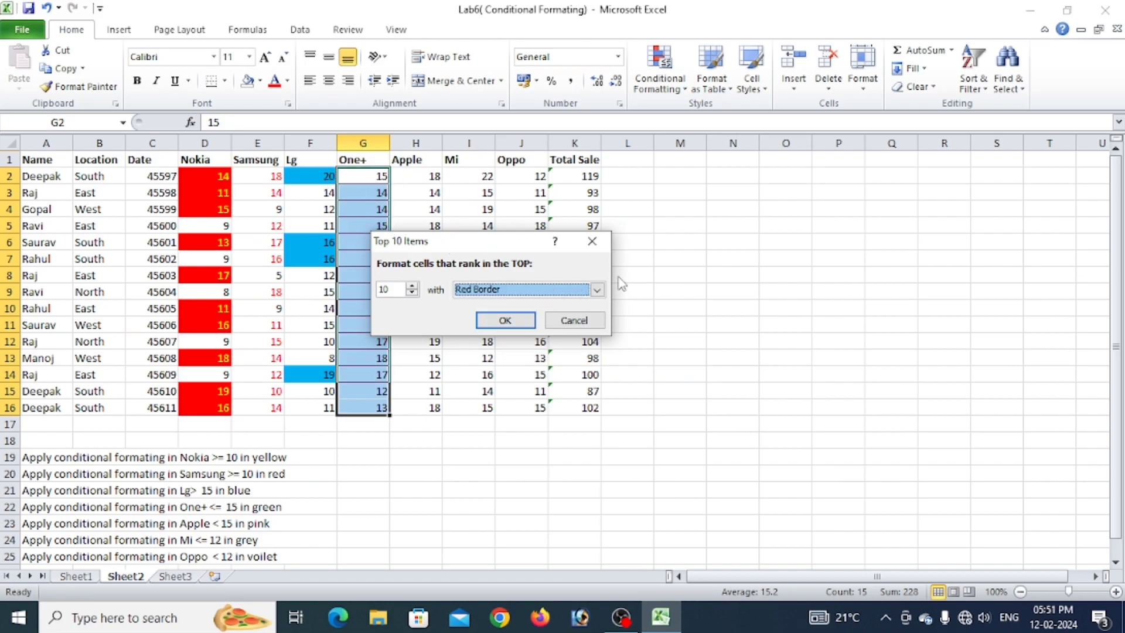
click(597, 289)
click(519, 326)
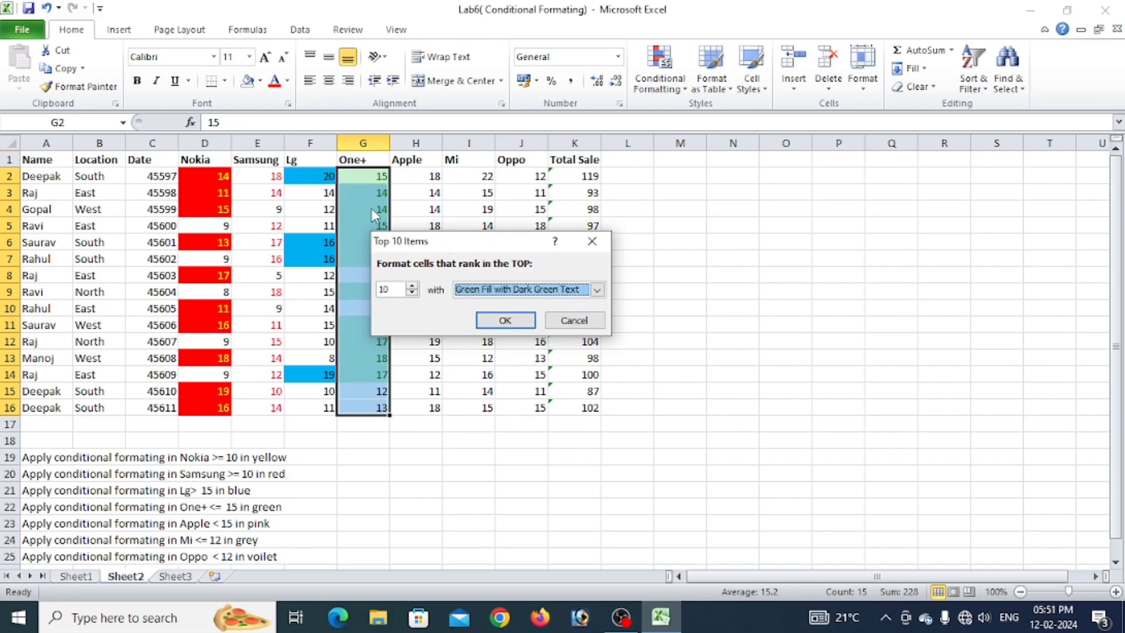
click(504, 322)
click(466, 501)
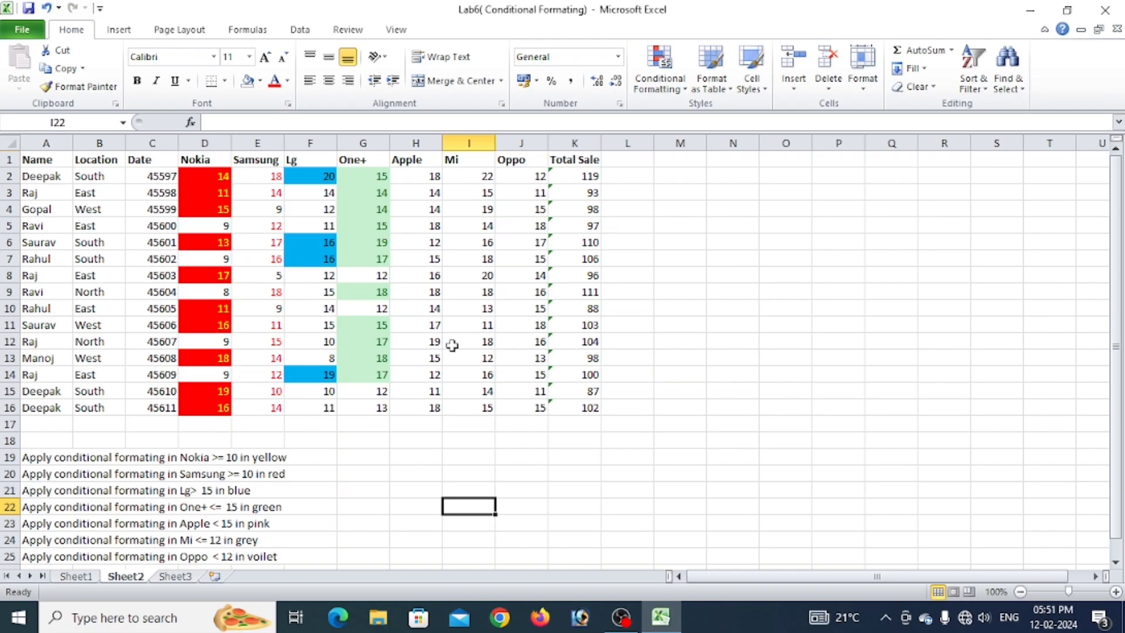
click(381, 295)
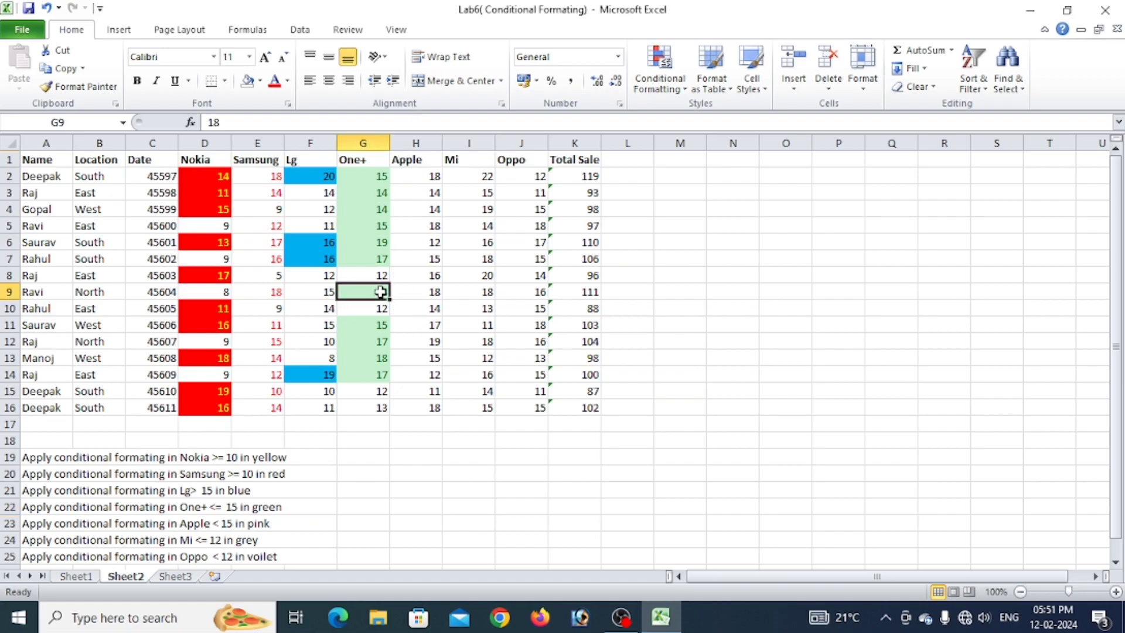
click(378, 259)
click(377, 241)
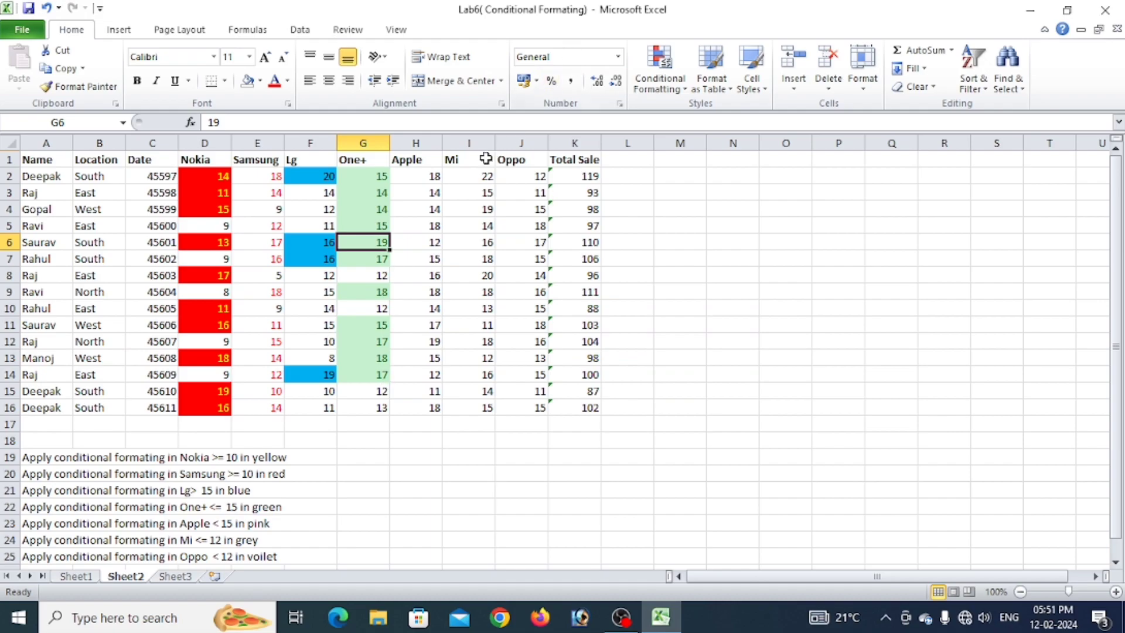
Apply a Bottom 10 Items rule to the Apple values in H2:H16 with Light Red Fill with Dark Red Text
drag(425, 177, 434, 408)
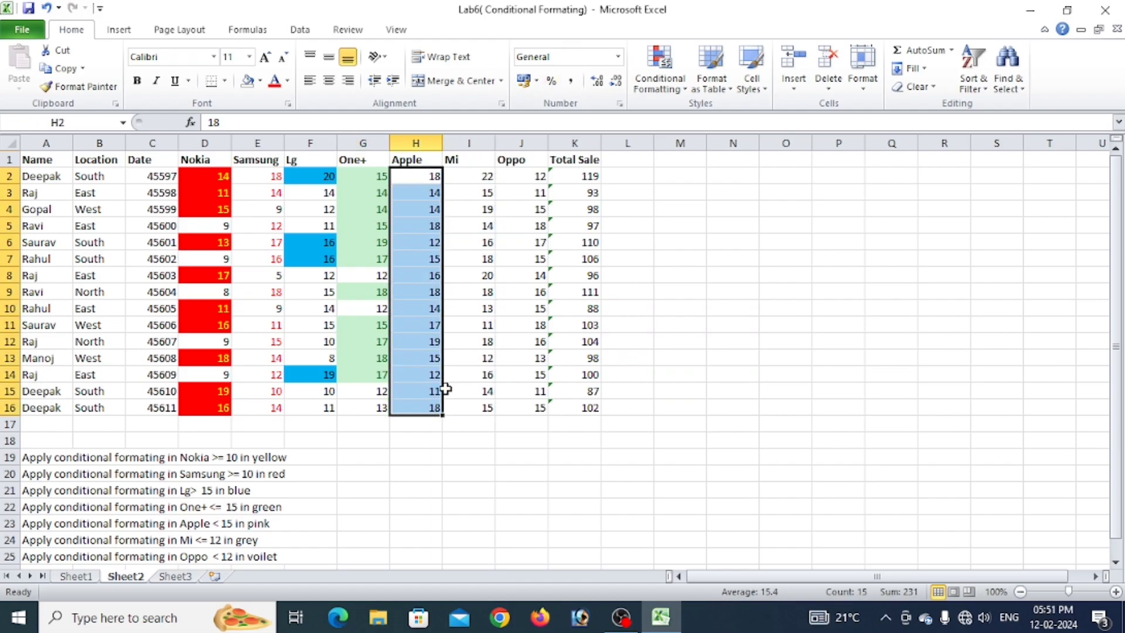
click(678, 86)
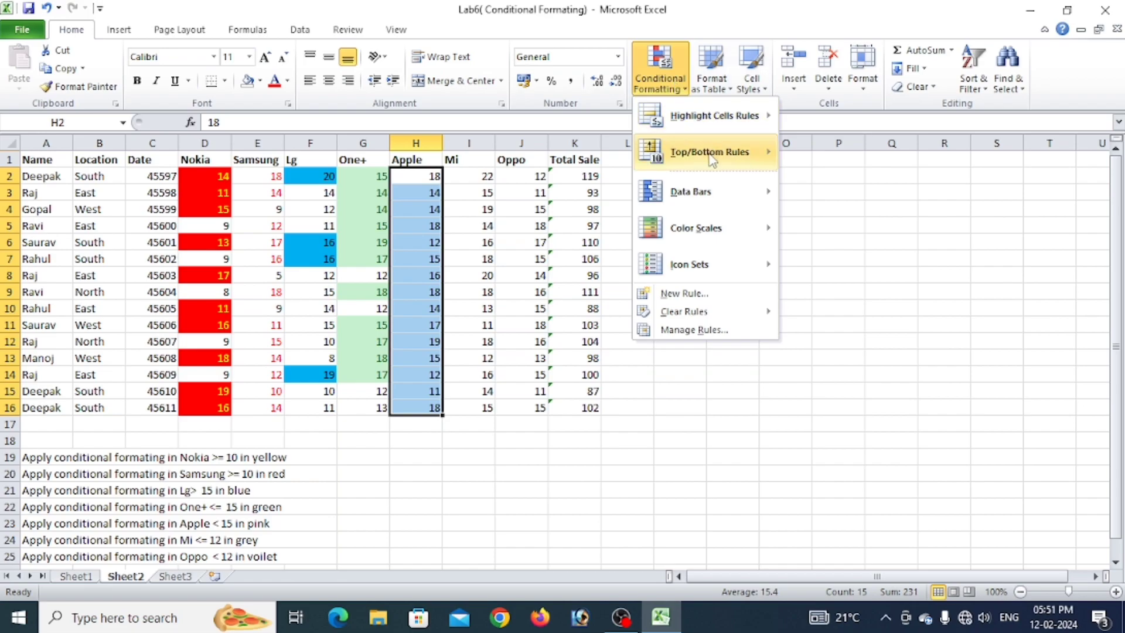
mouse_move(709, 155)
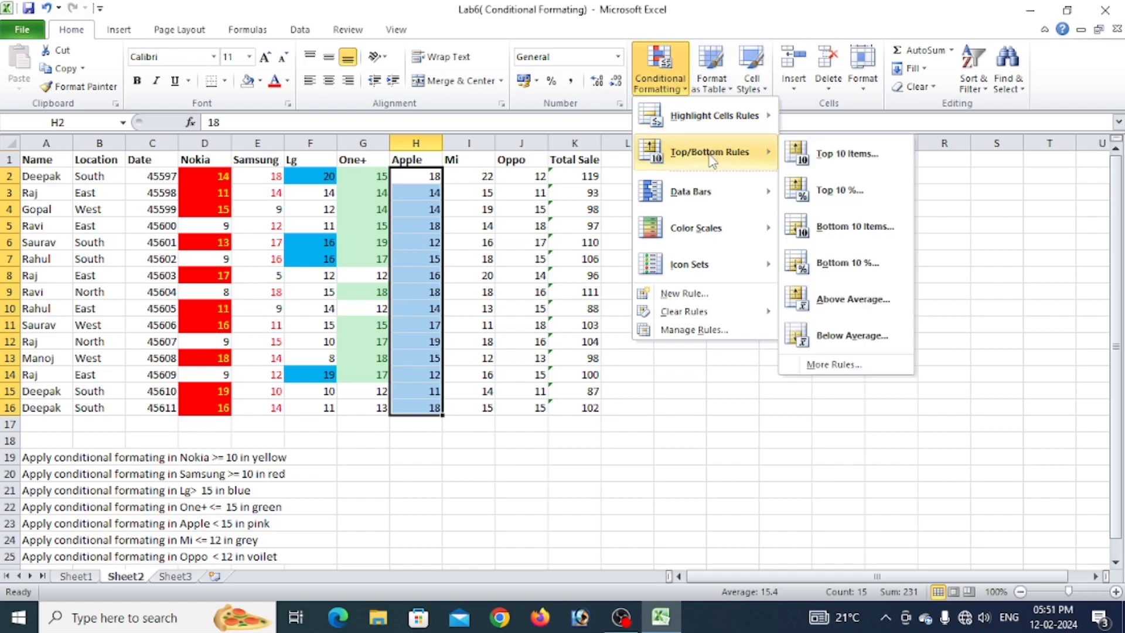
click(828, 233)
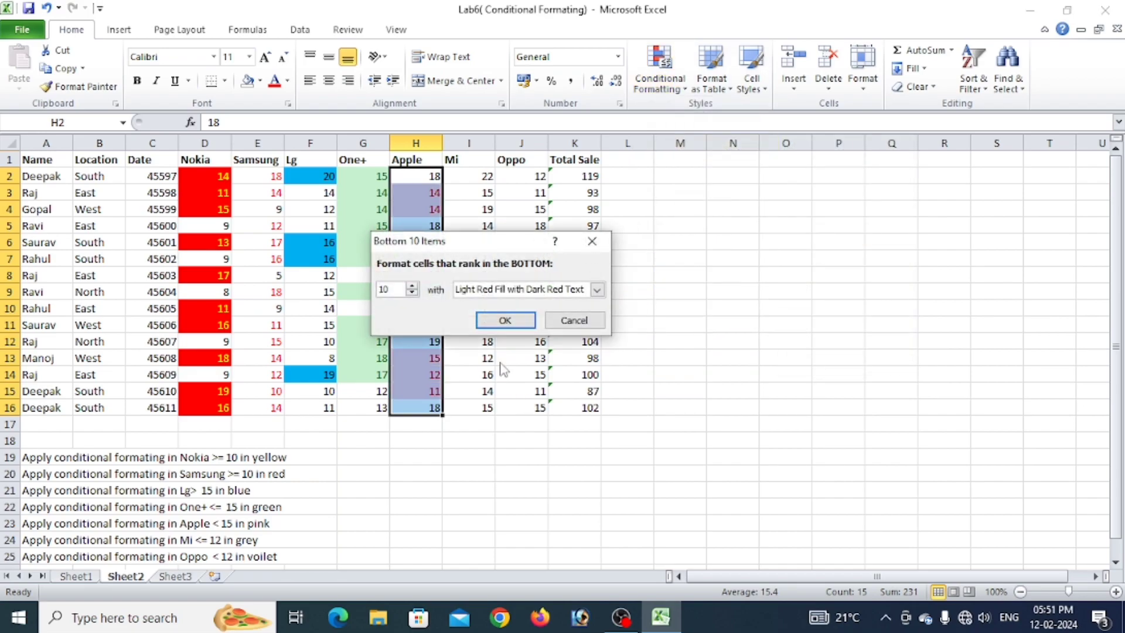
click(527, 320)
click(466, 436)
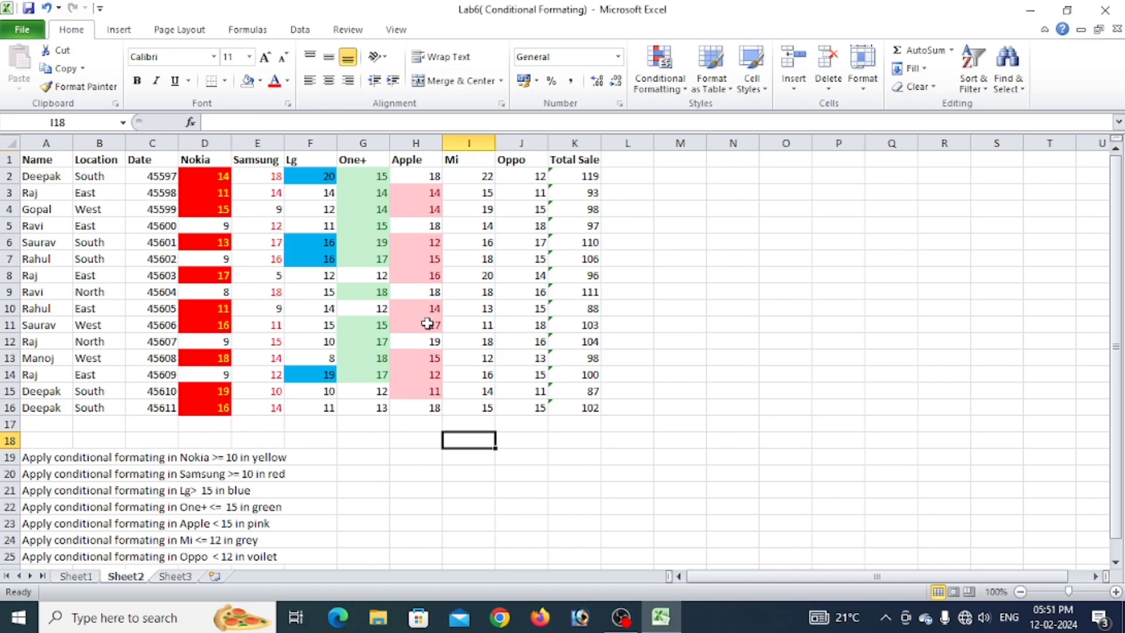
Change the One+ value in G15 to 20 to test the Top 10 Items rule
click(376, 393)
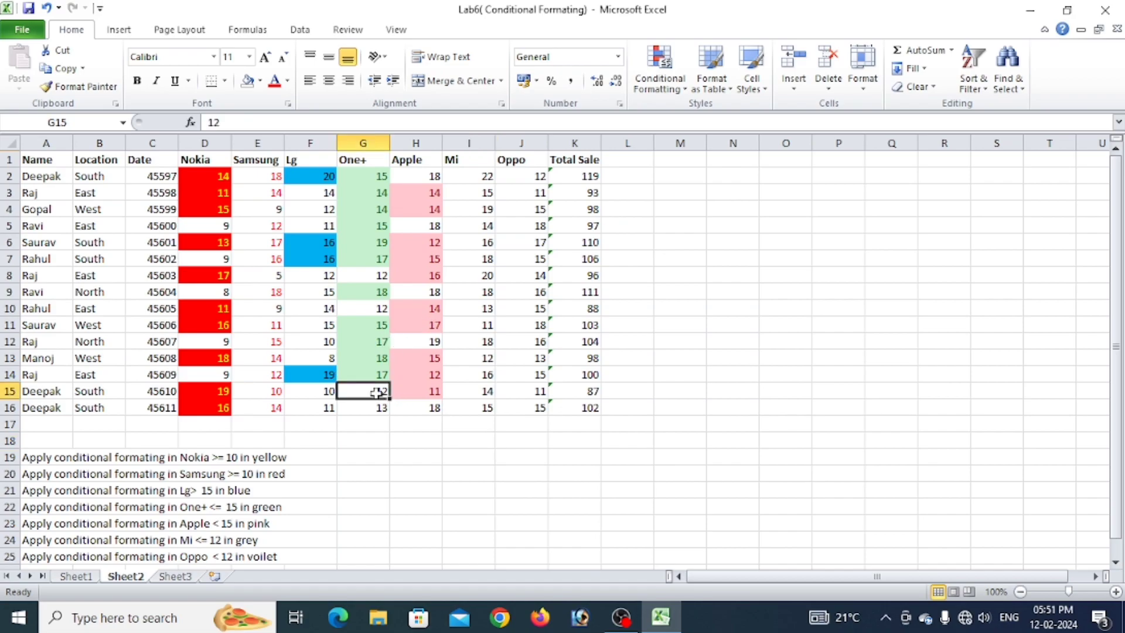
text(2)
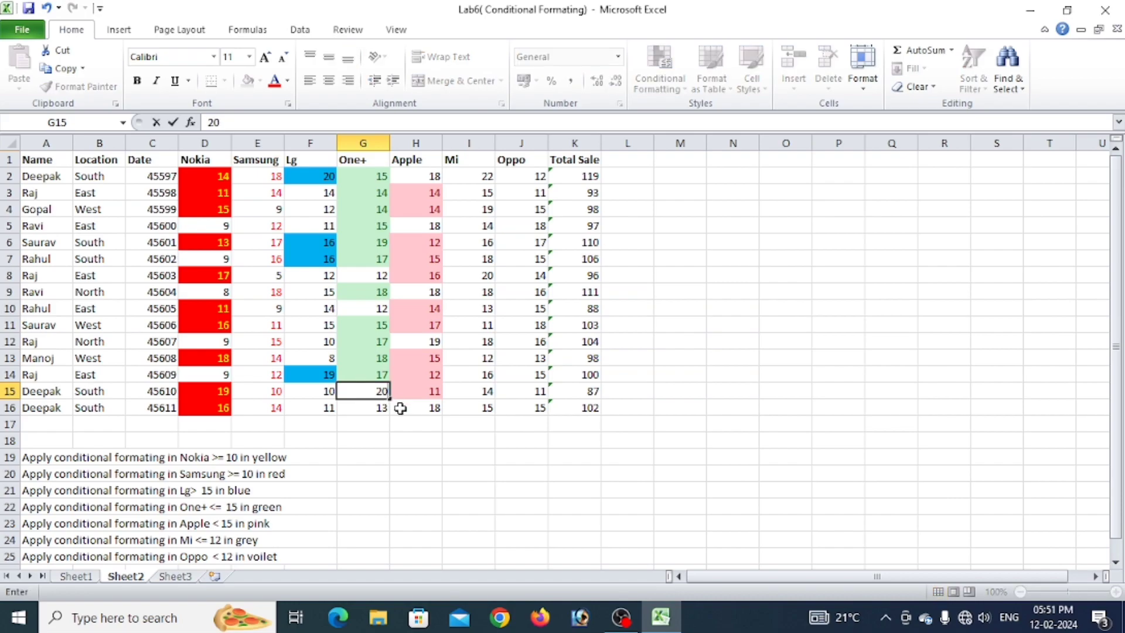
key(Return)
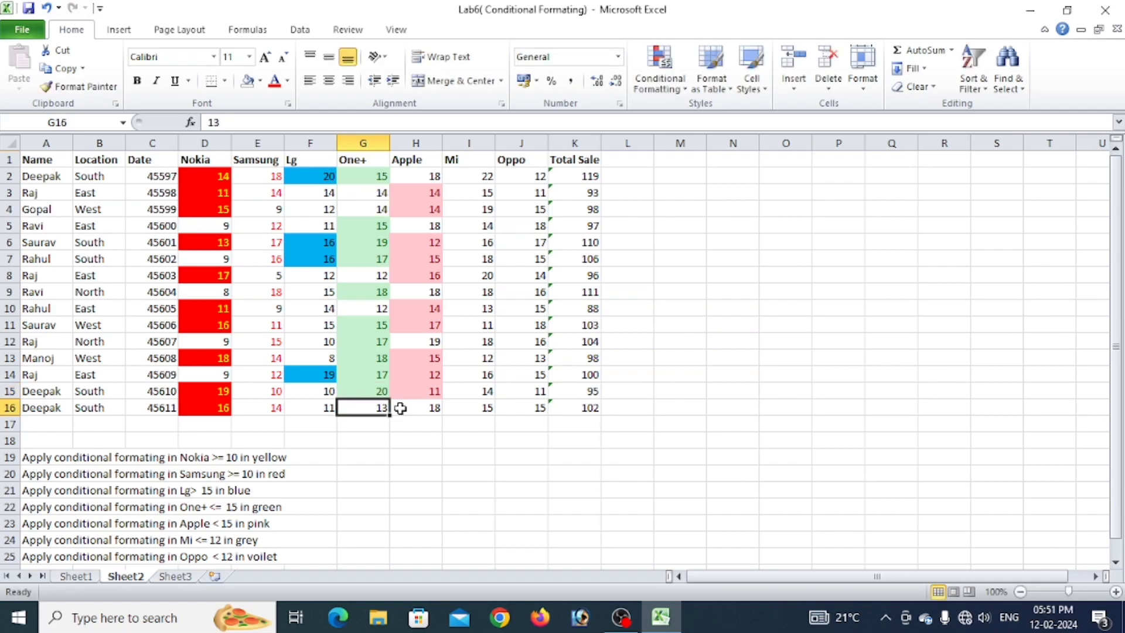
Change the Apple value in H12 to 1 to test the Bottom 10 Items rule
click(405, 340)
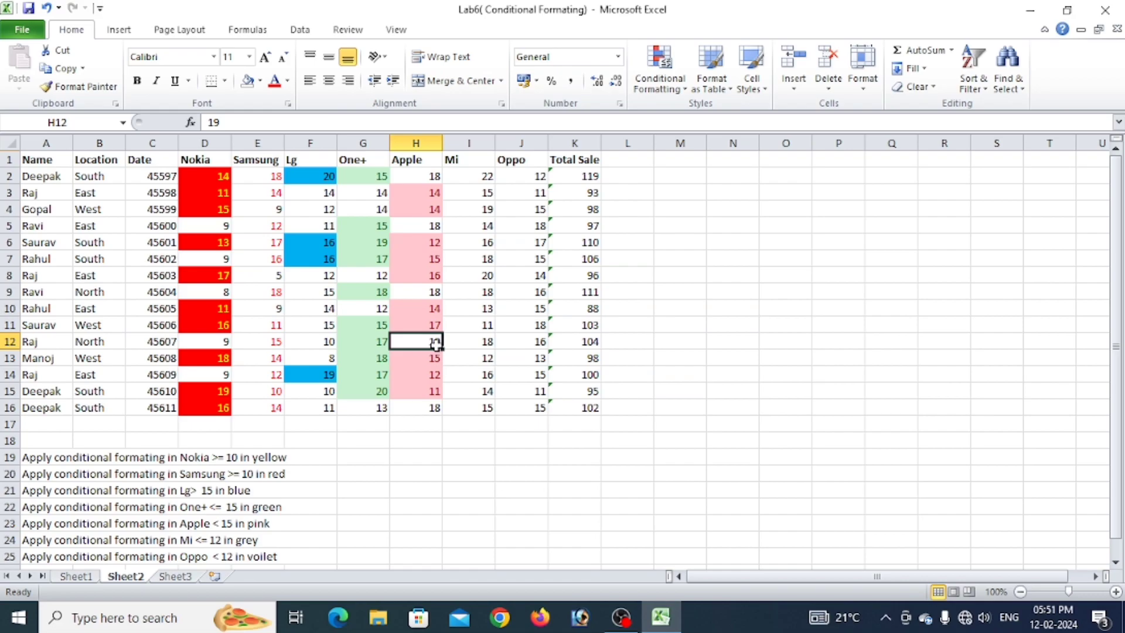
text(01)
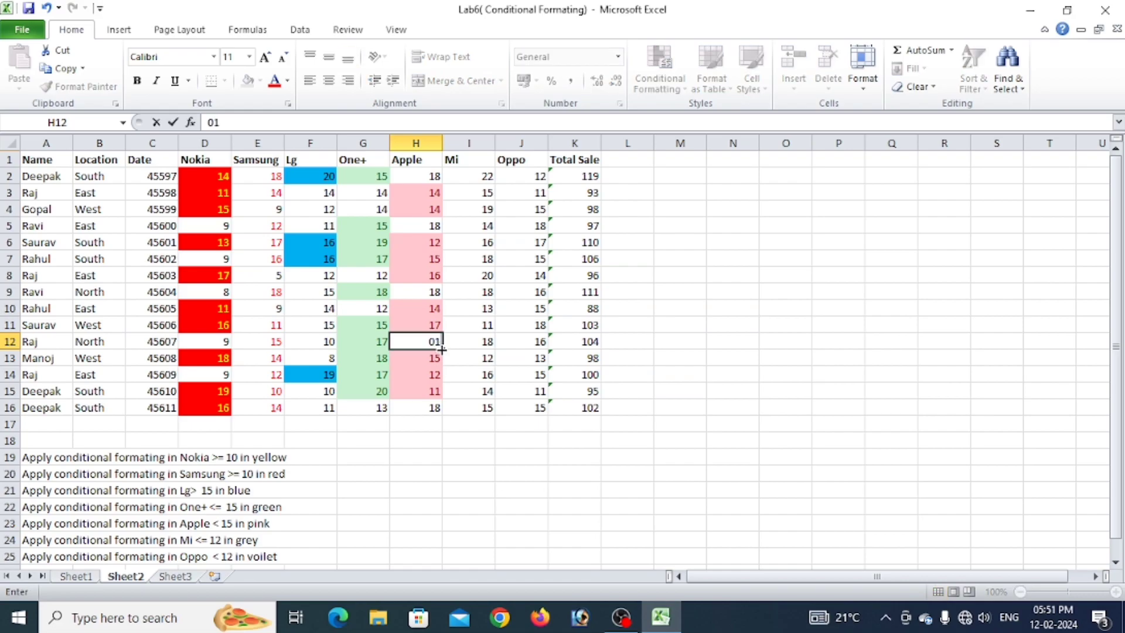
key(Return)
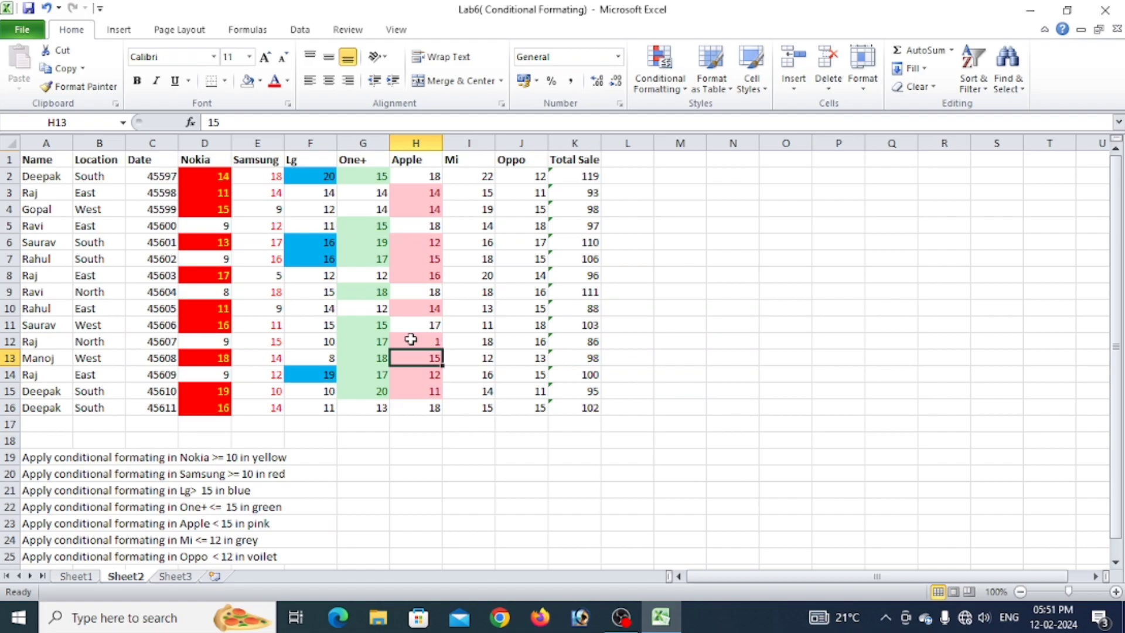
Change the Apple values in H3, H4 and H5 to 2 to test the Bottom 10 Items rule further
click(418, 192)
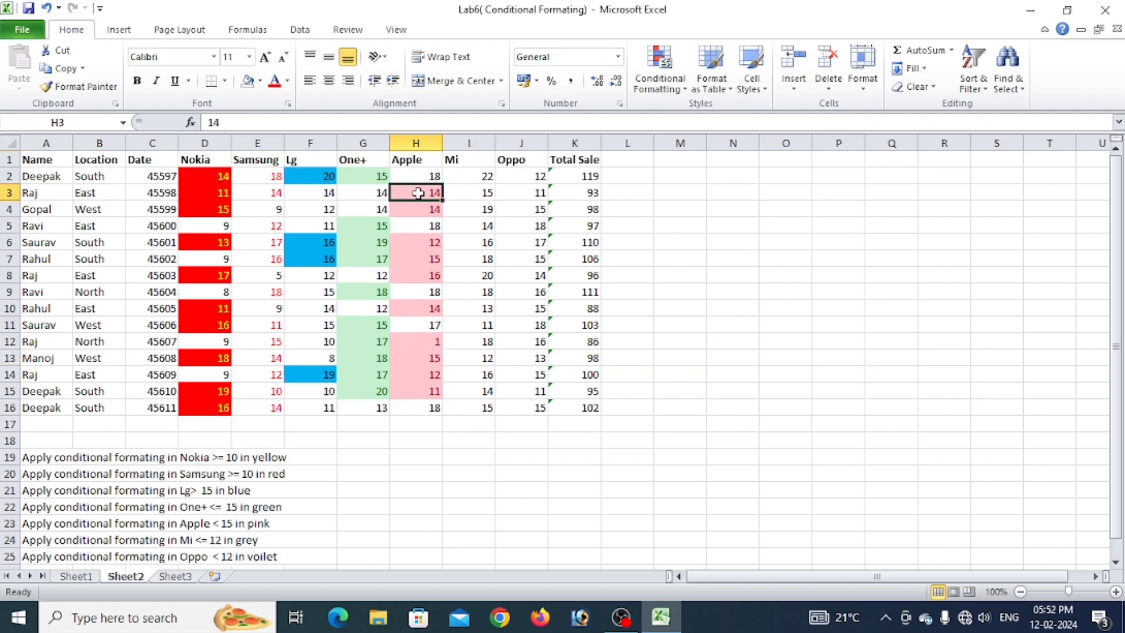
text(02)
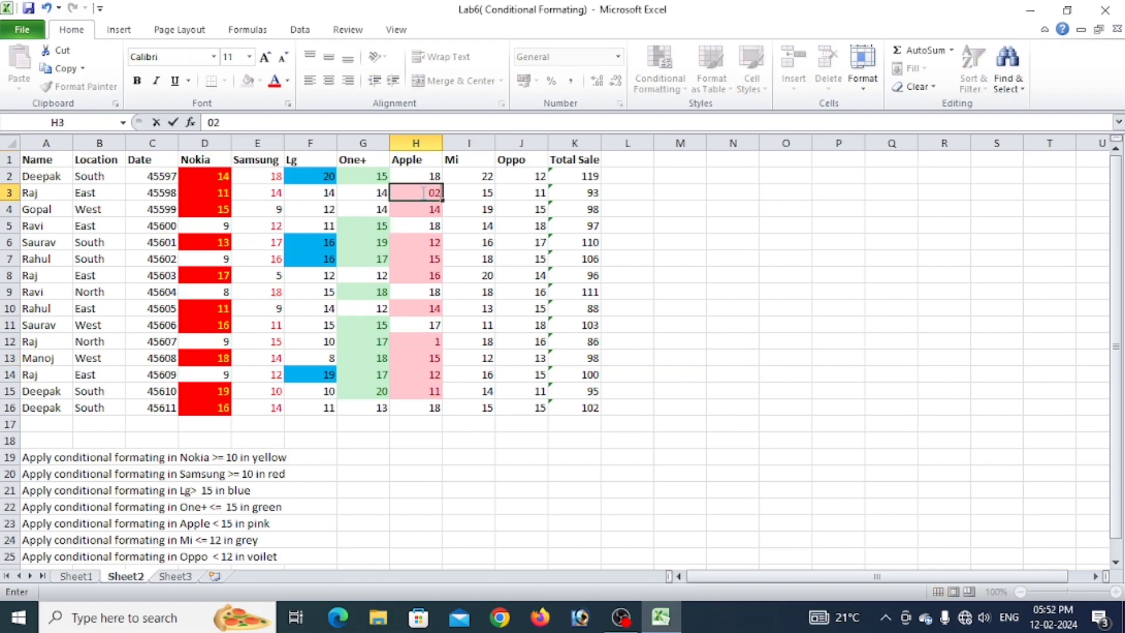
key(Return)
text(02)
key(Return)
text(02)
key(Return)
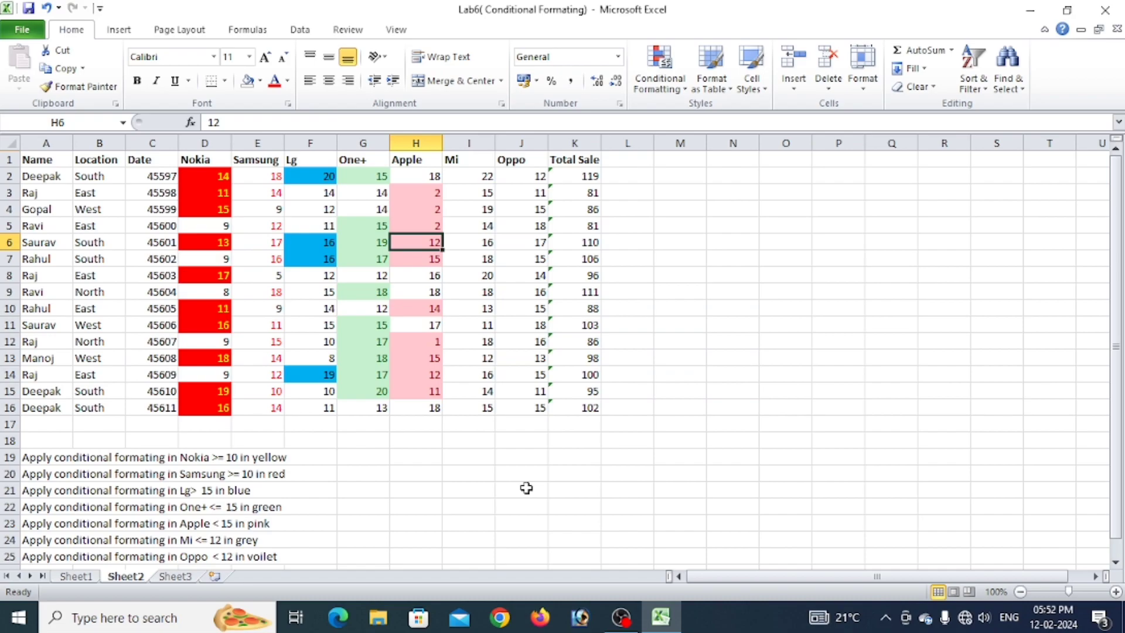
click(660, 76)
mouse_move(753, 200)
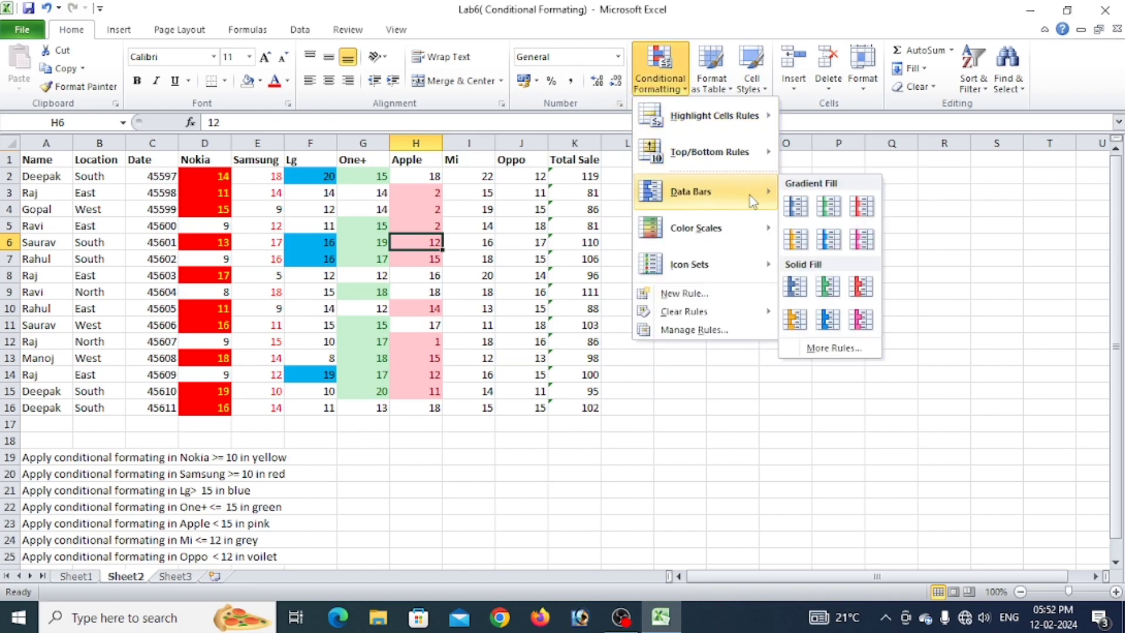
click(615, 410)
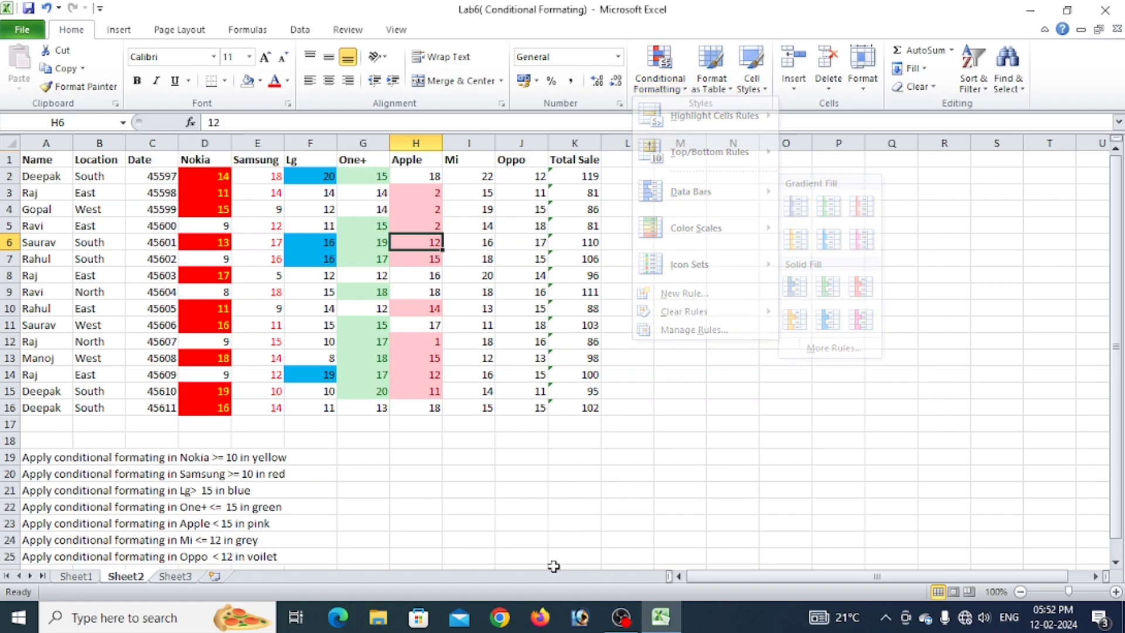
Select the Mi values in I2:I16 and widen column I
drag(480, 176, 485, 409)
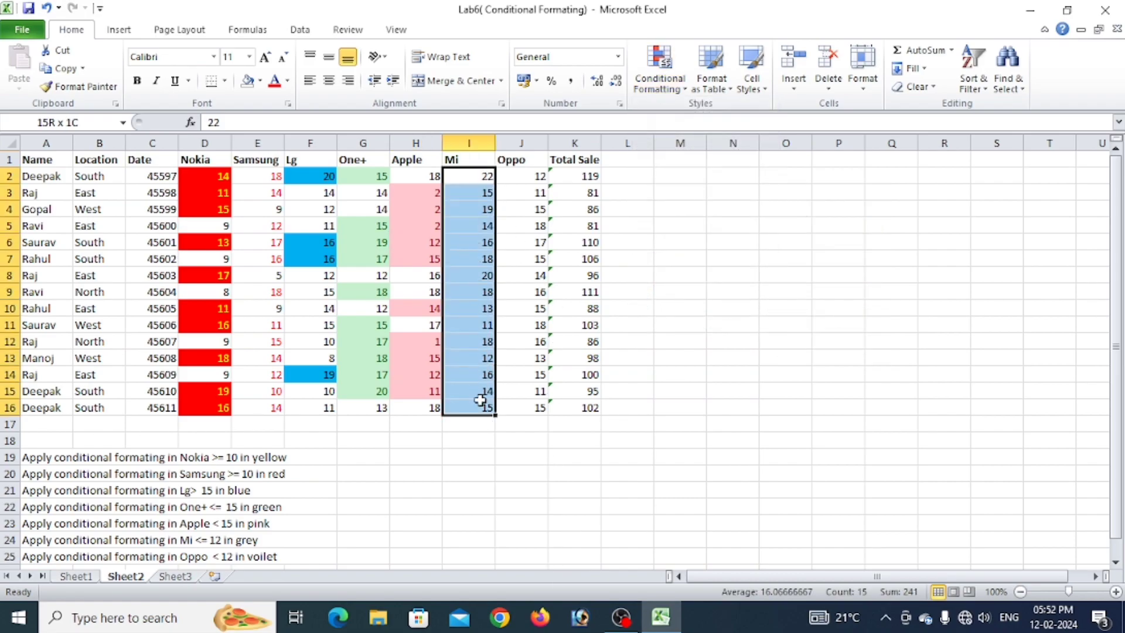
drag(496, 151, 535, 145)
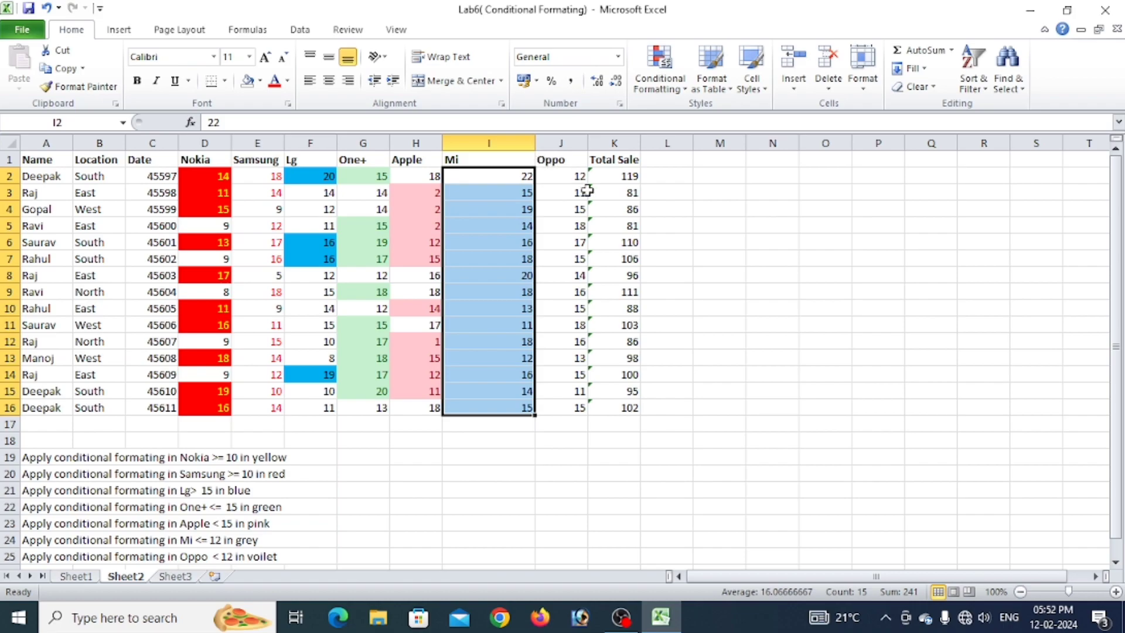
Preview data bars on the Mi values and look over the data bar rule settings without creating a rule
click(659, 82)
mouse_move(701, 201)
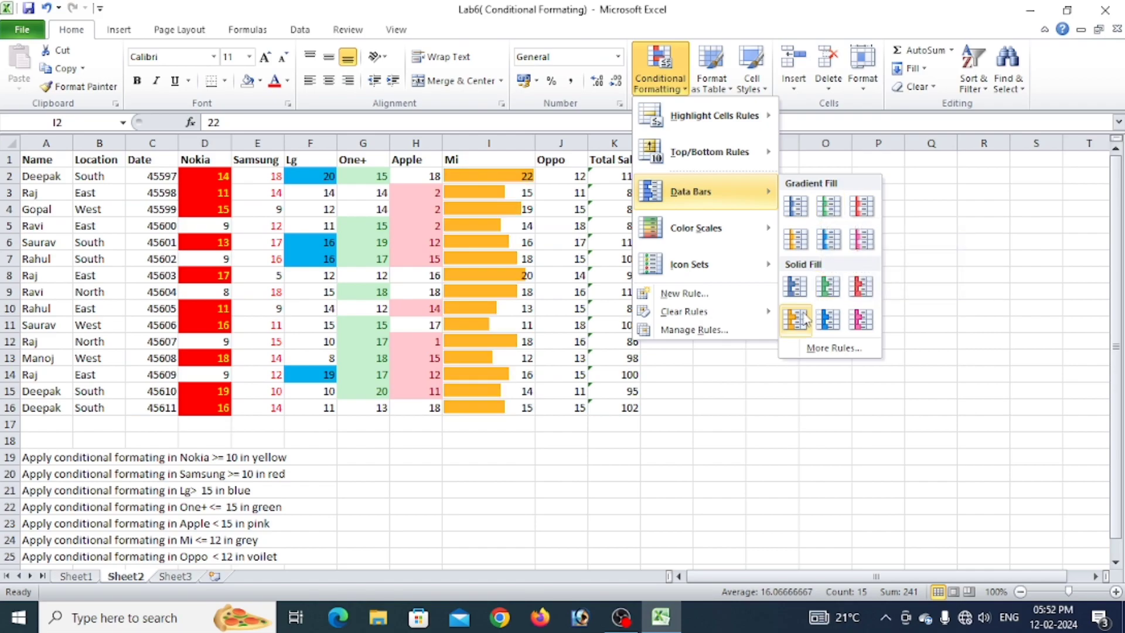
click(833, 347)
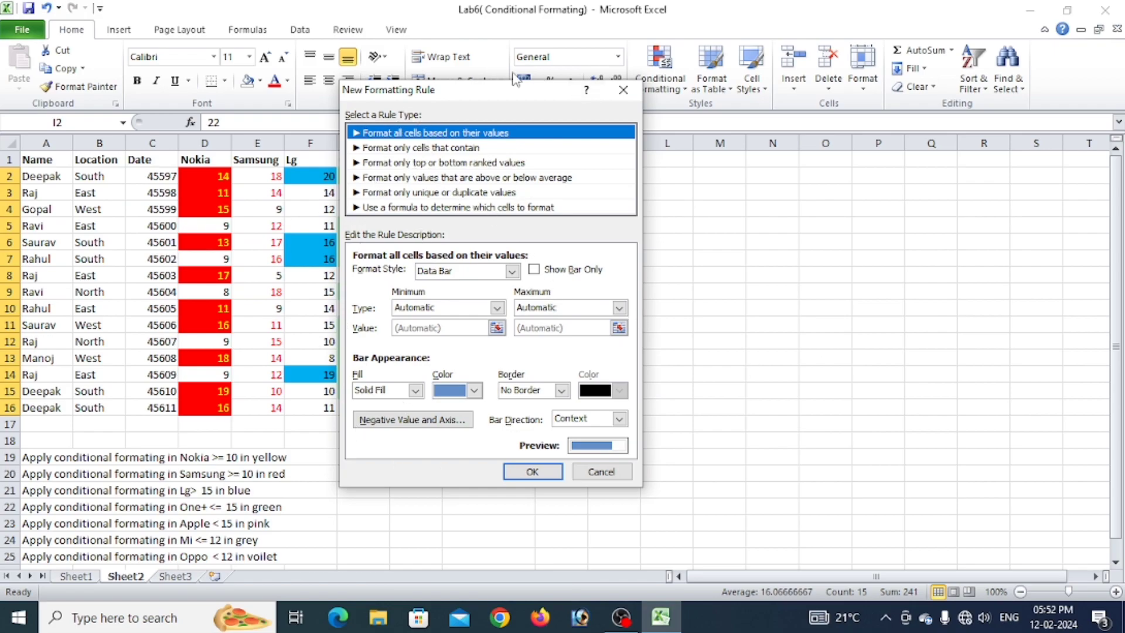
click(623, 89)
Apply blue gradient-fill data bars to the Mi values in I2:I16
click(685, 86)
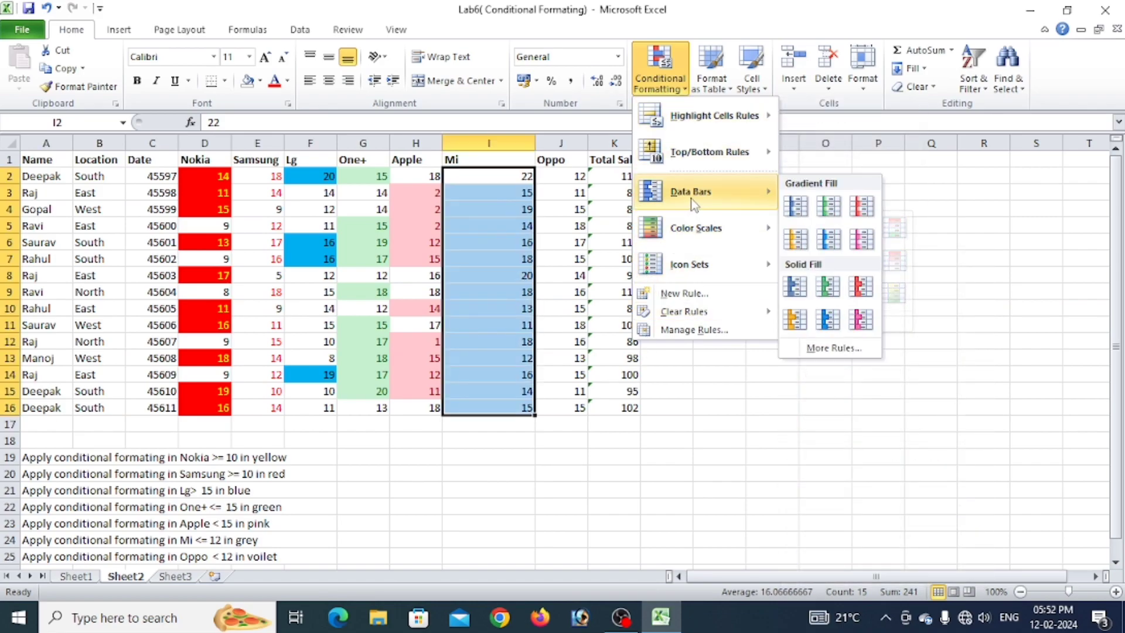
click(795, 206)
click(666, 472)
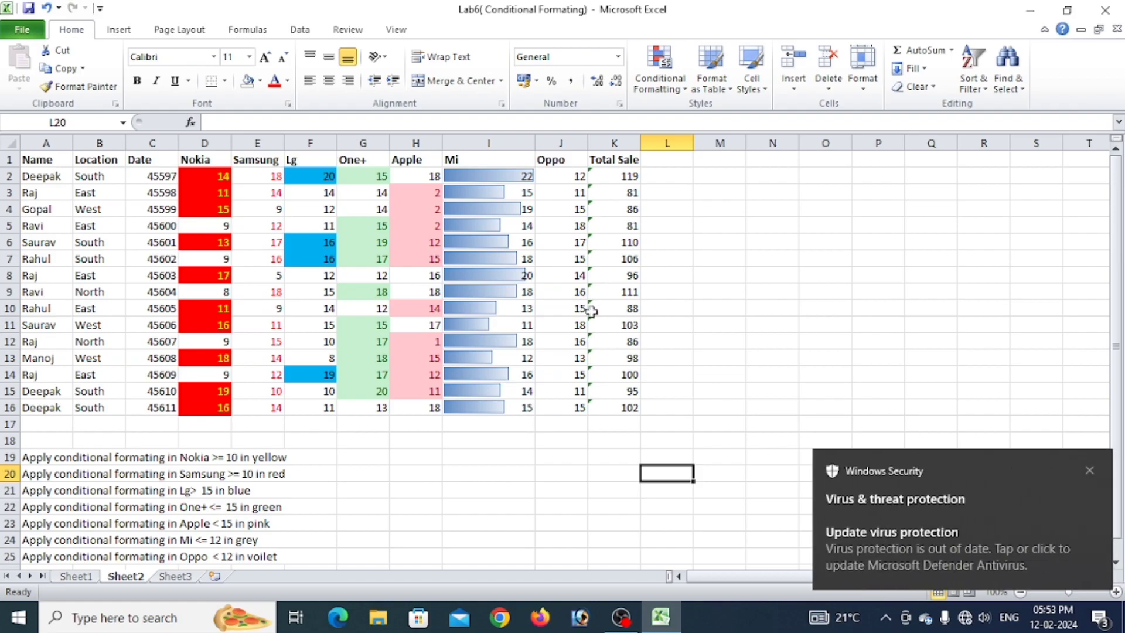
Select the Oppo values in J2:J16 and look over the 2-Color Scale and Data Bar settings for a new rule without creating one
drag(562, 177, 556, 407)
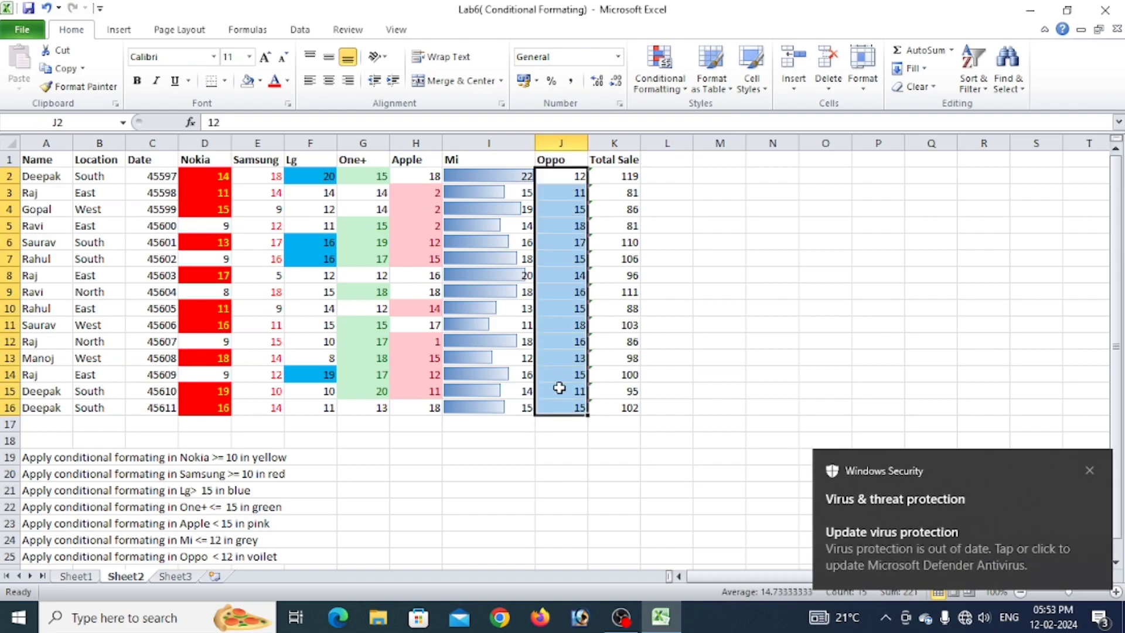
click(660, 83)
mouse_move(721, 233)
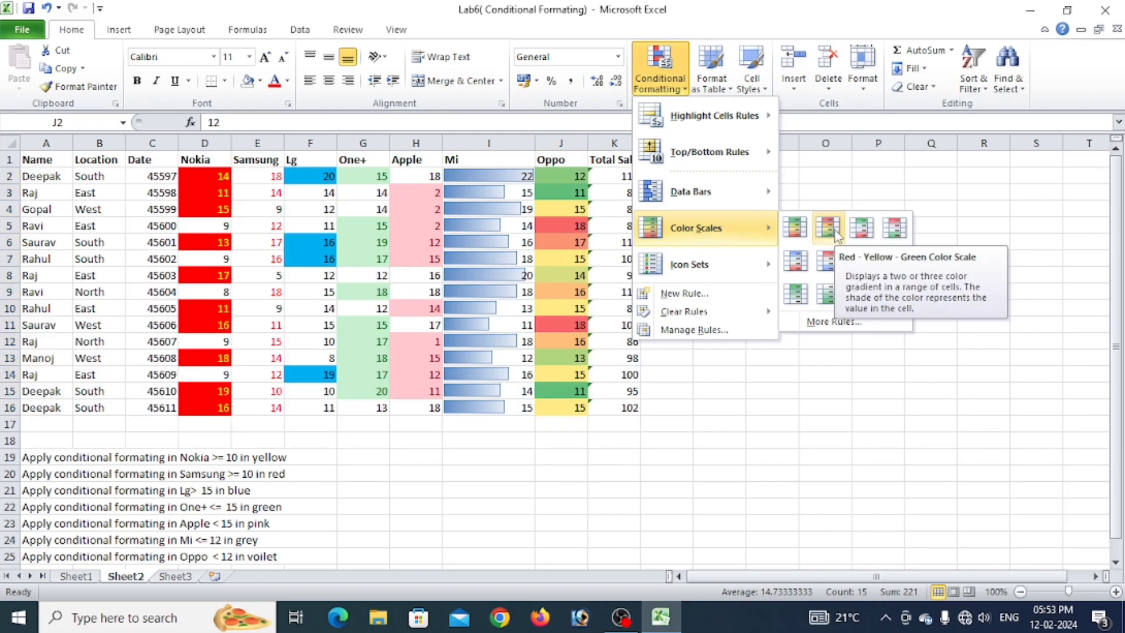
click(832, 322)
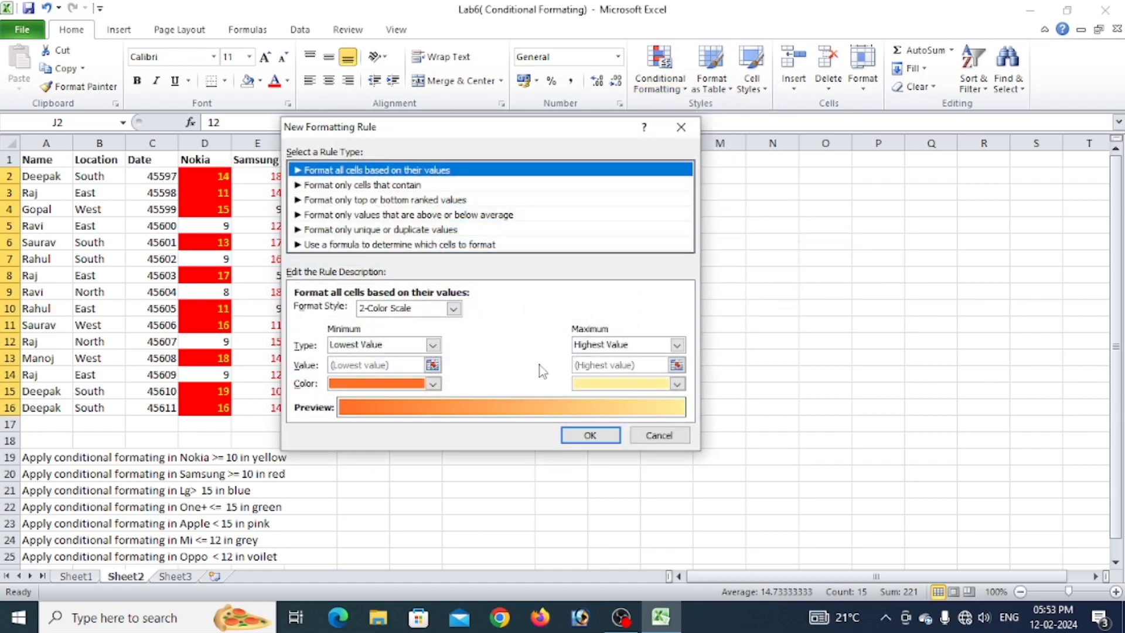
click(454, 308)
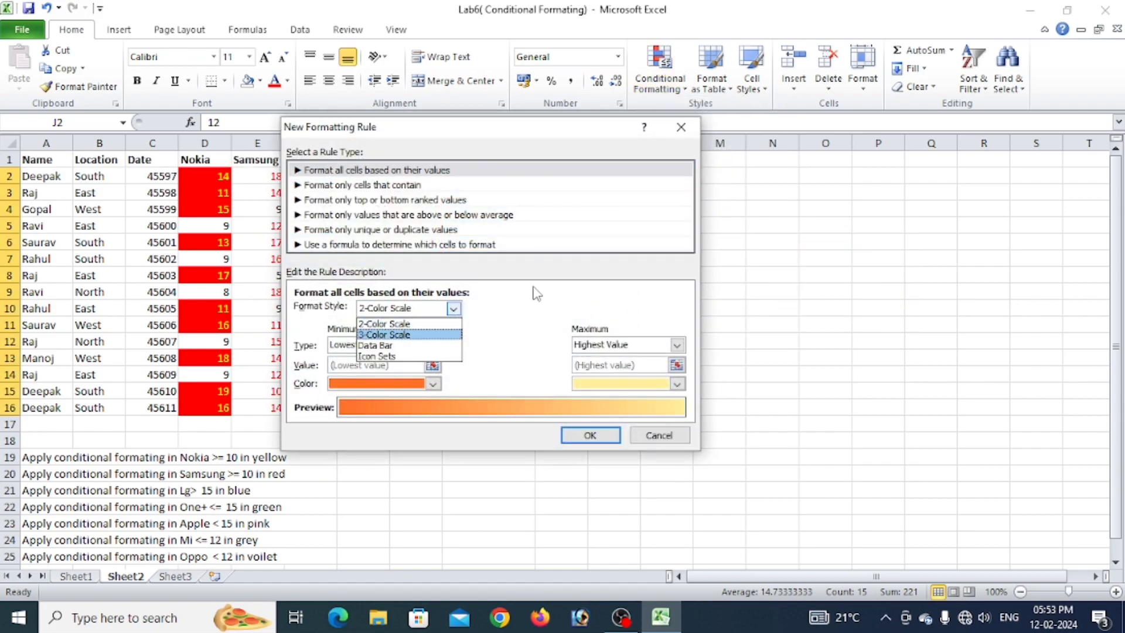
click(375, 345)
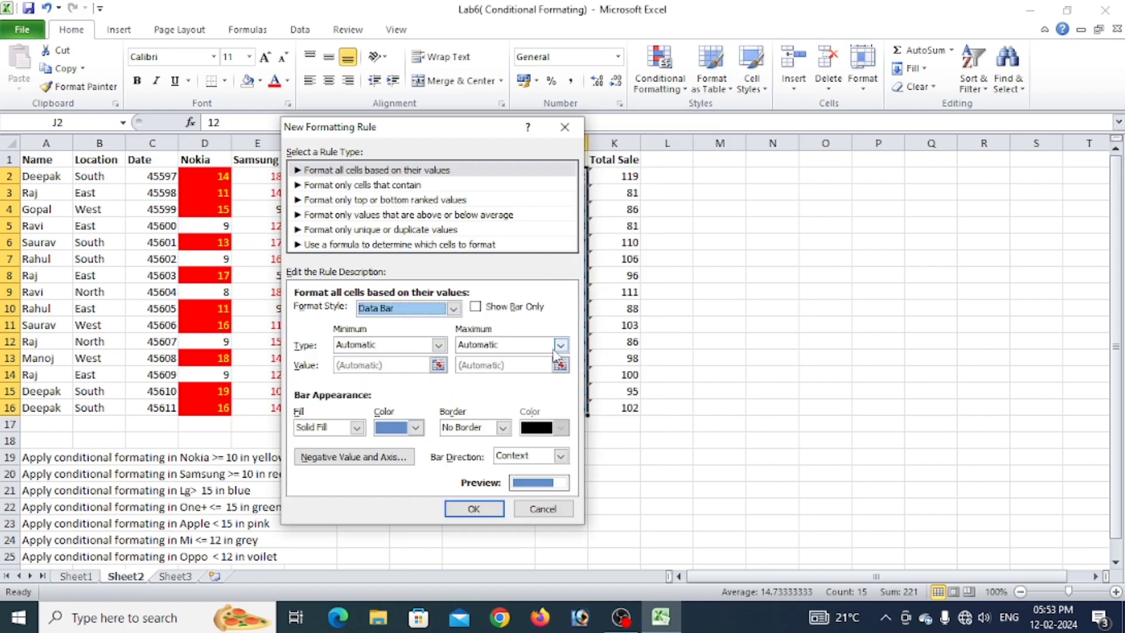
click(564, 126)
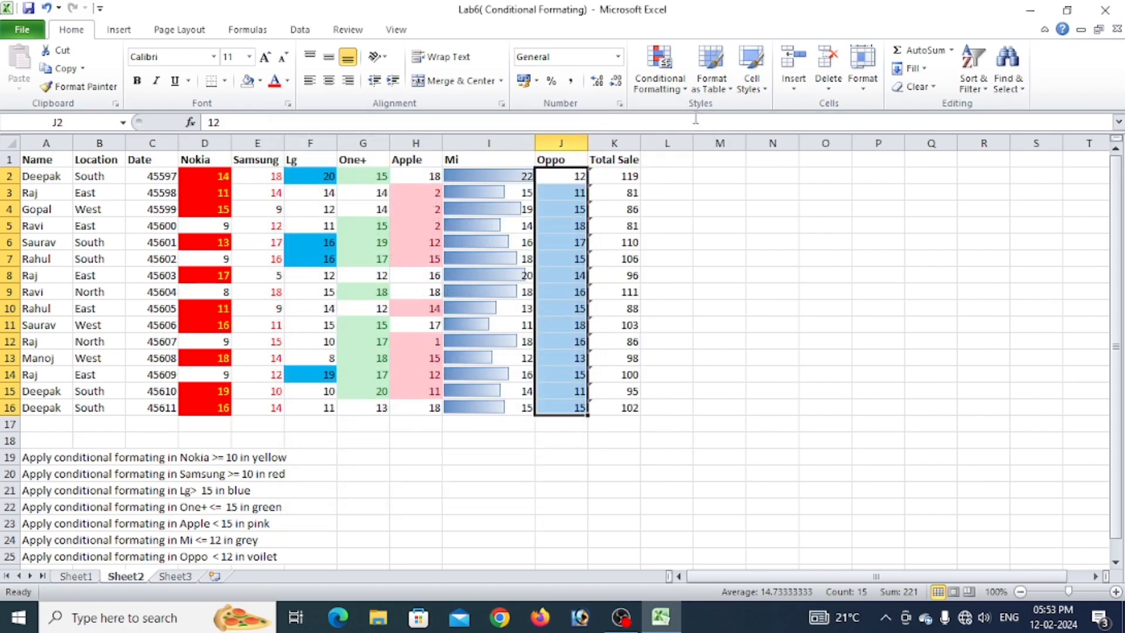
Apply the Red - Yellow - Green Color Scale to the Oppo values in J2:J16
click(660, 73)
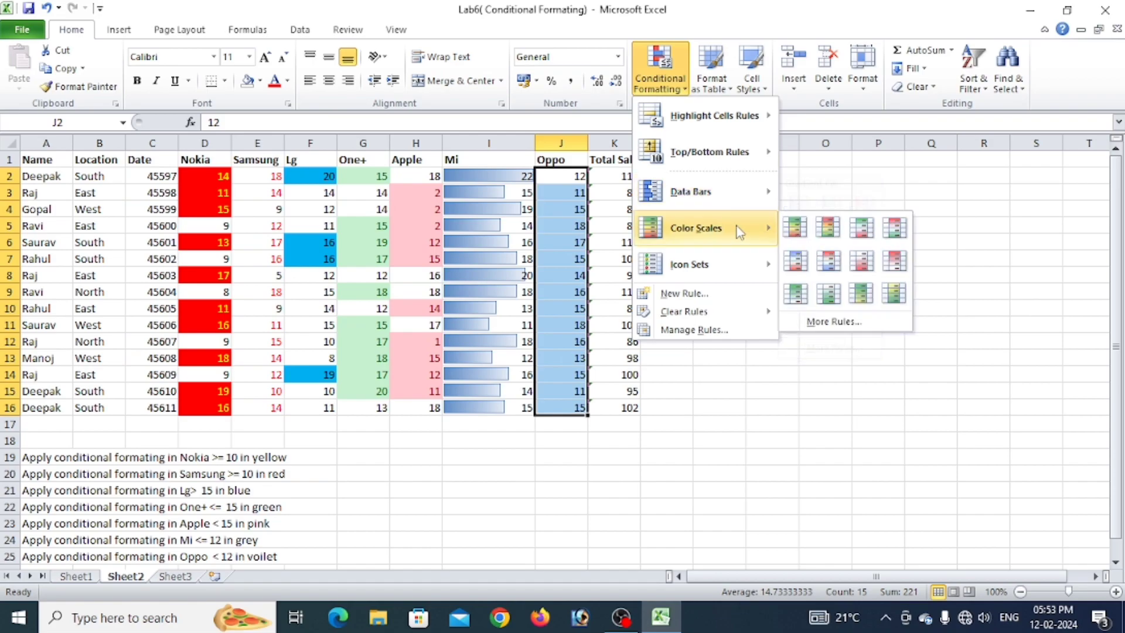
click(823, 234)
click(719, 258)
drag(572, 179, 563, 392)
drag(619, 184, 620, 410)
click(542, 422)
Apply the five-bar ratings icon set to the Total Sale values in K2:K16
drag(624, 177, 610, 402)
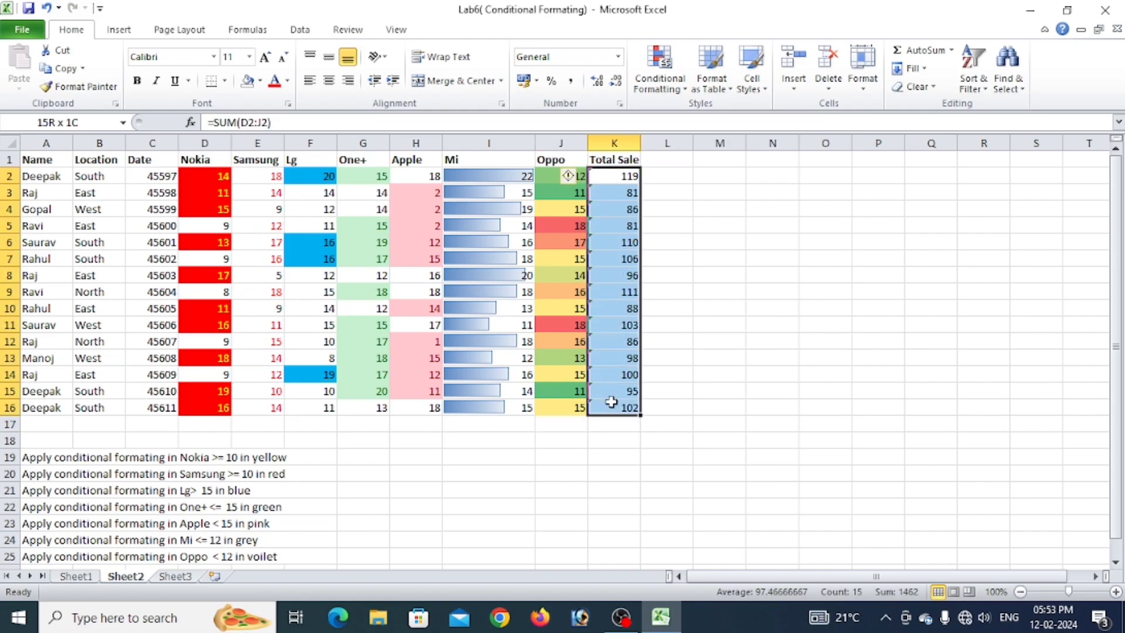
click(674, 75)
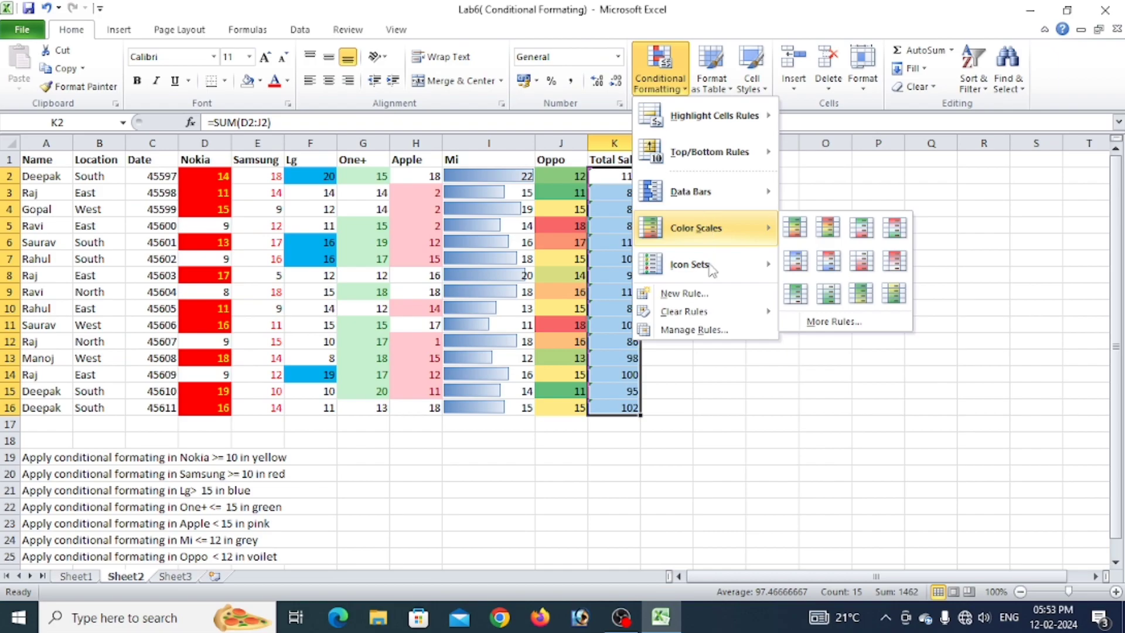
mouse_move(712, 269)
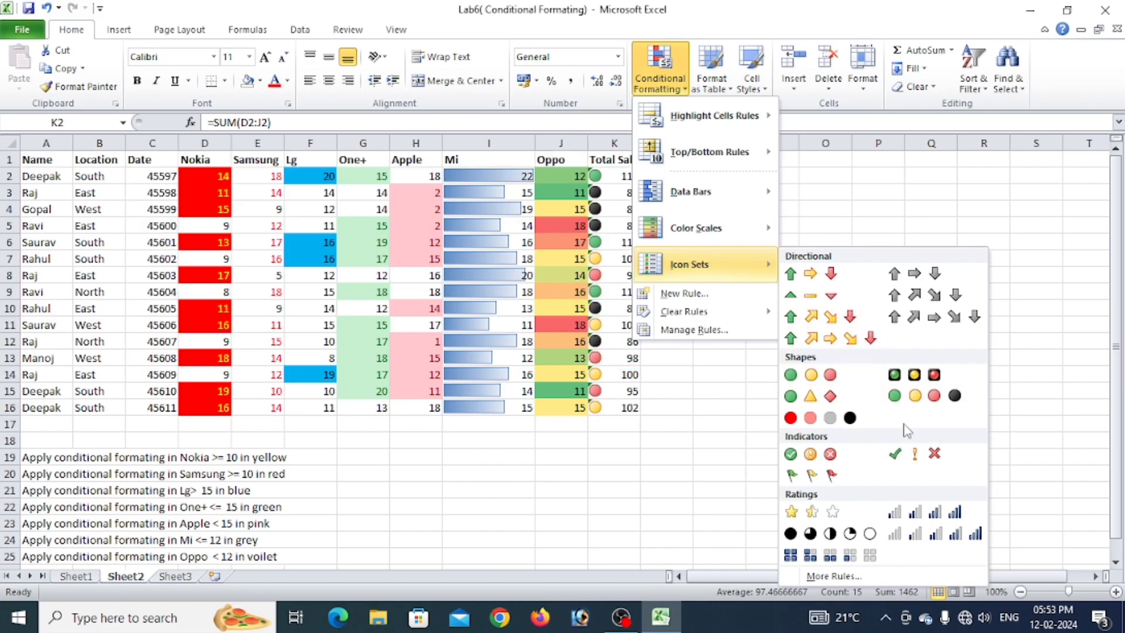
click(953, 535)
click(716, 472)
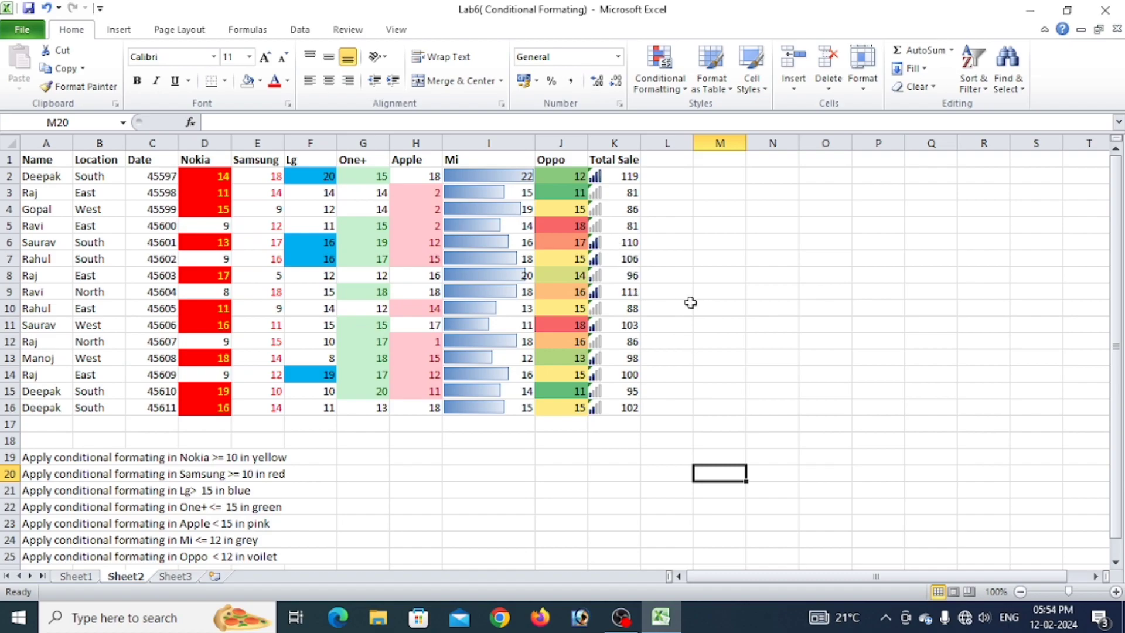
Select I2:K16 and review the conditional formatting rule categories and new rule settings without creating a rule
drag(473, 173, 621, 411)
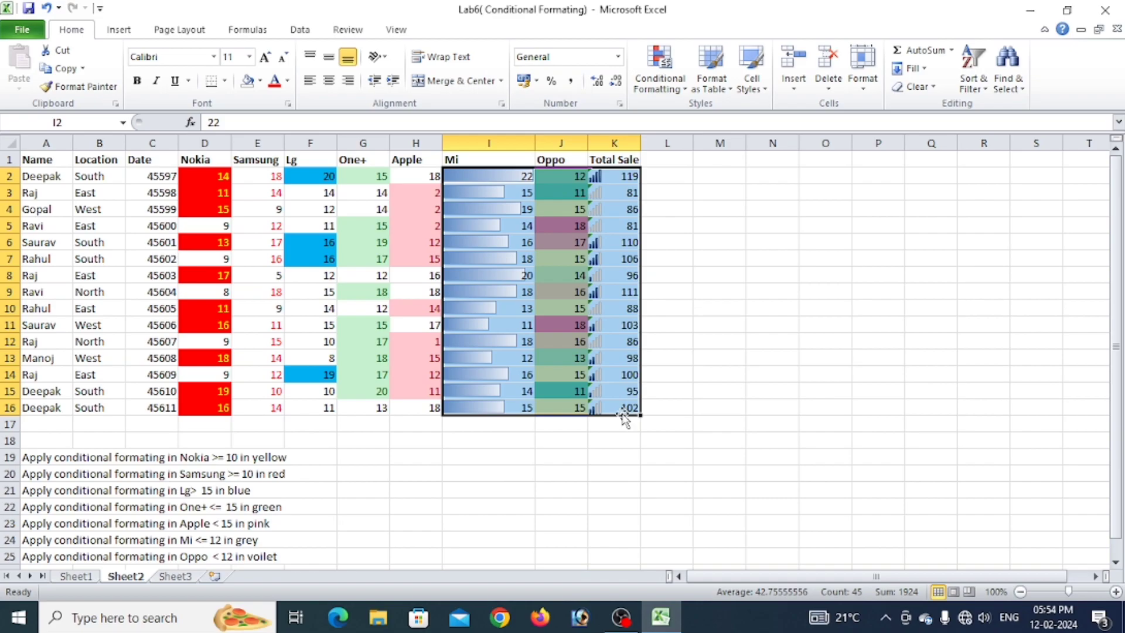
click(645, 69)
mouse_move(732, 124)
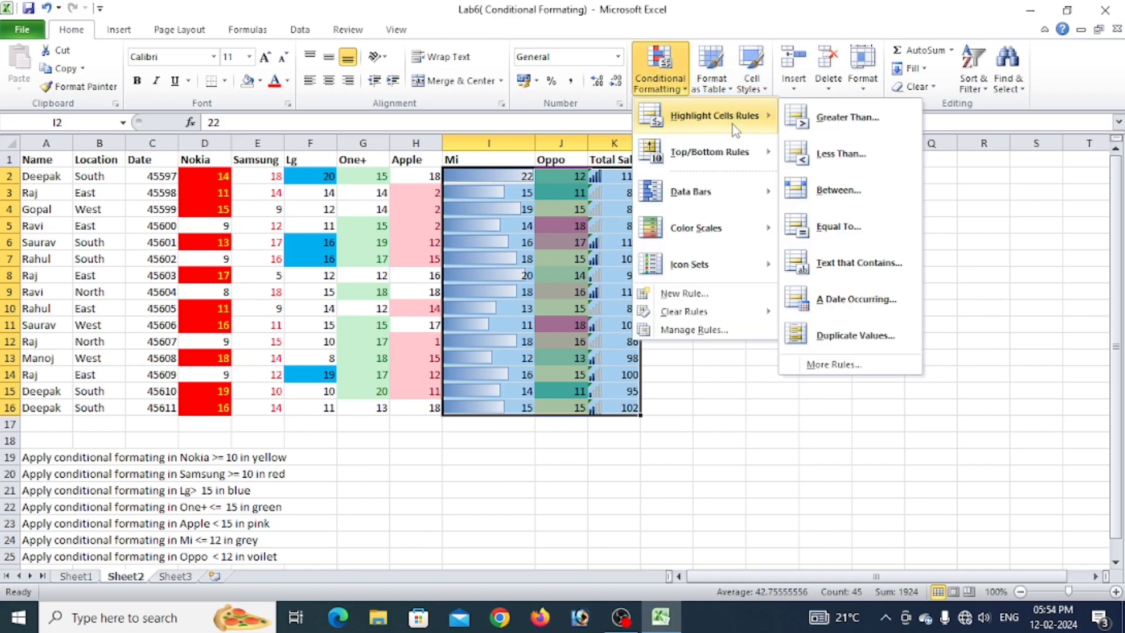
mouse_move(731, 158)
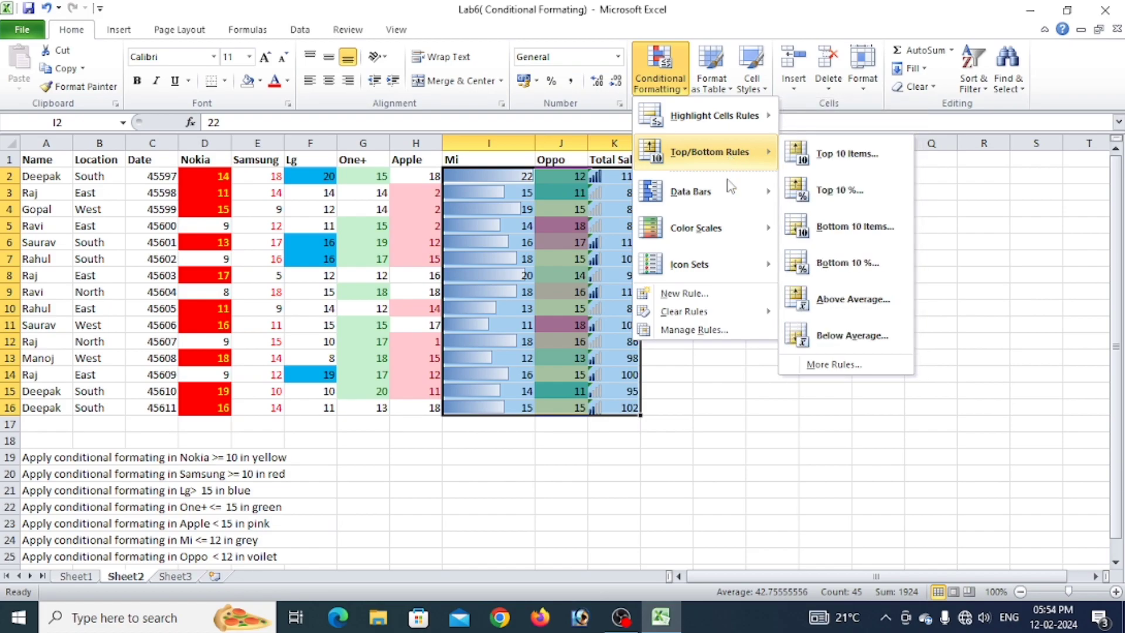
click(712, 295)
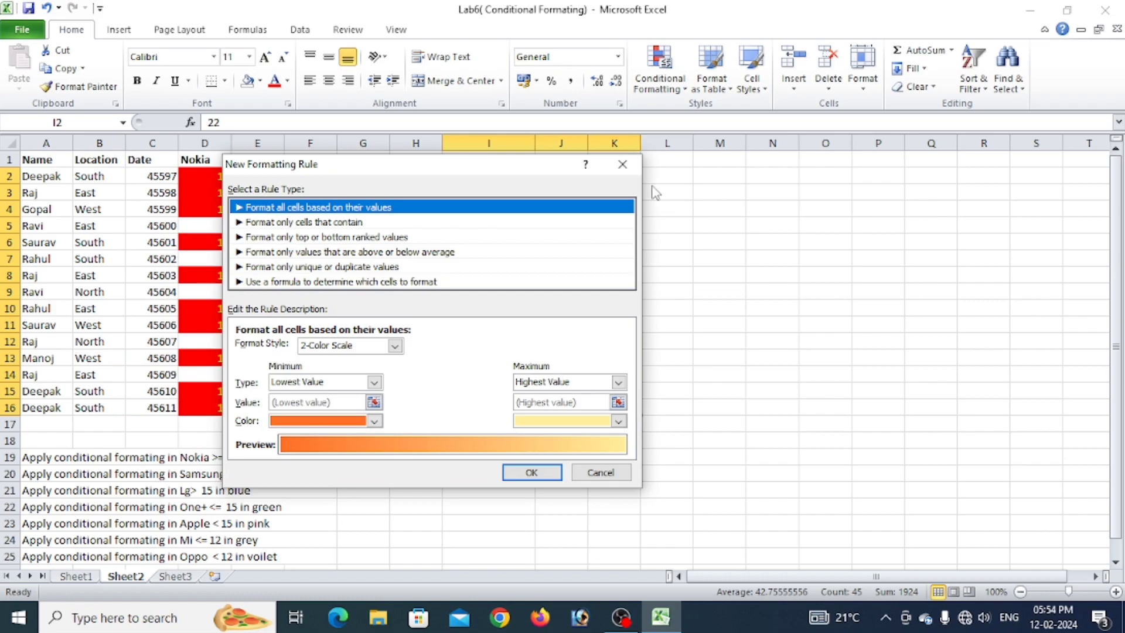
click(622, 176)
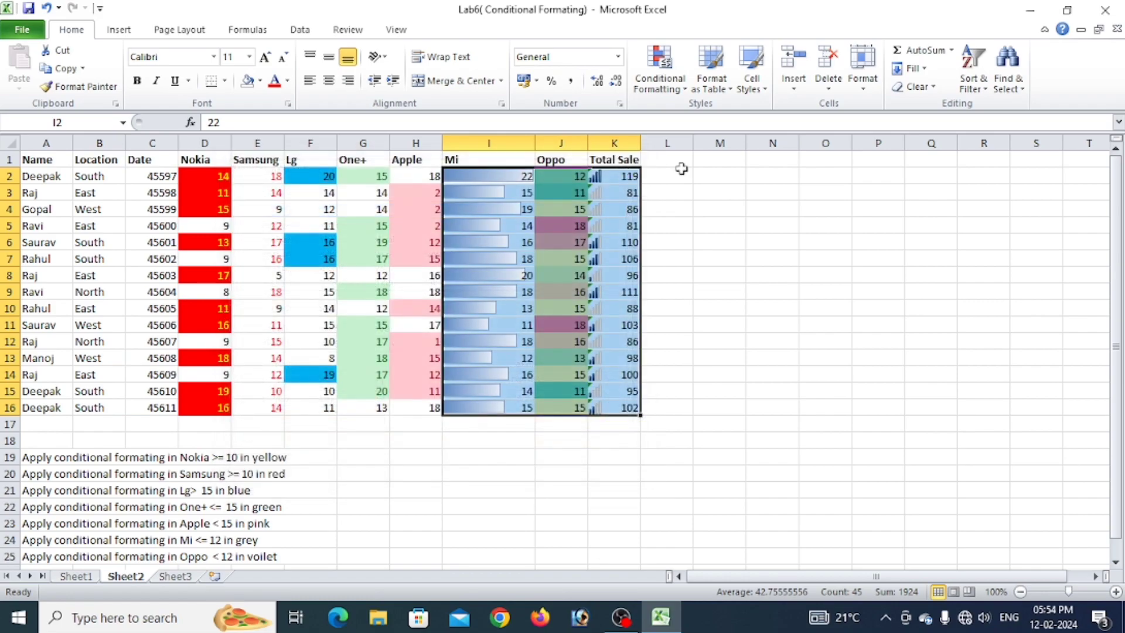
click(559, 521)
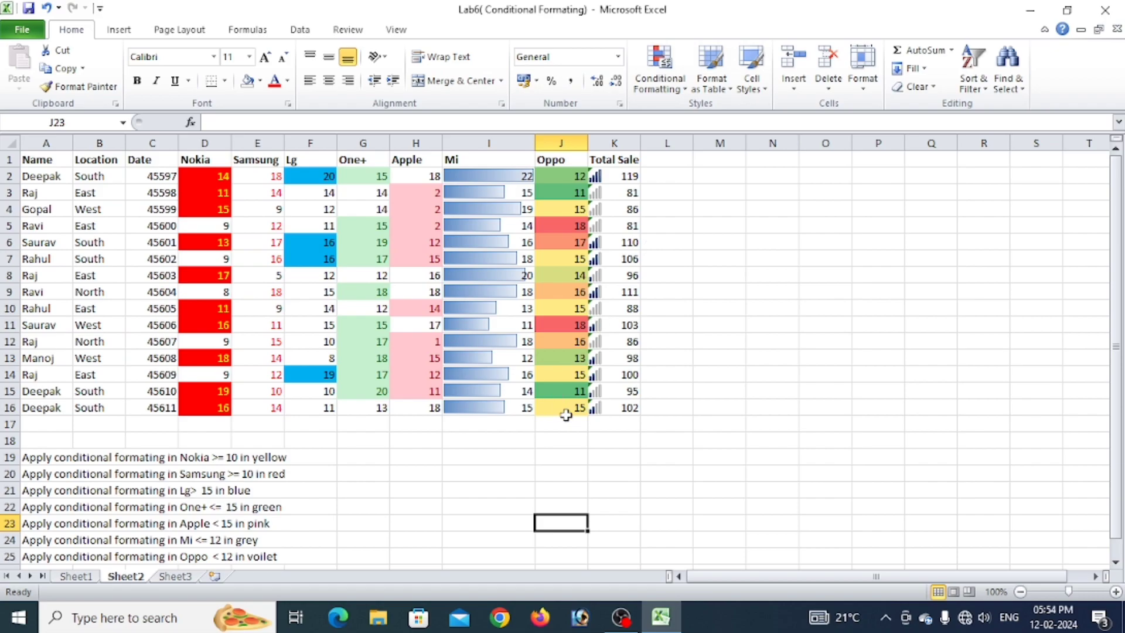
click(659, 73)
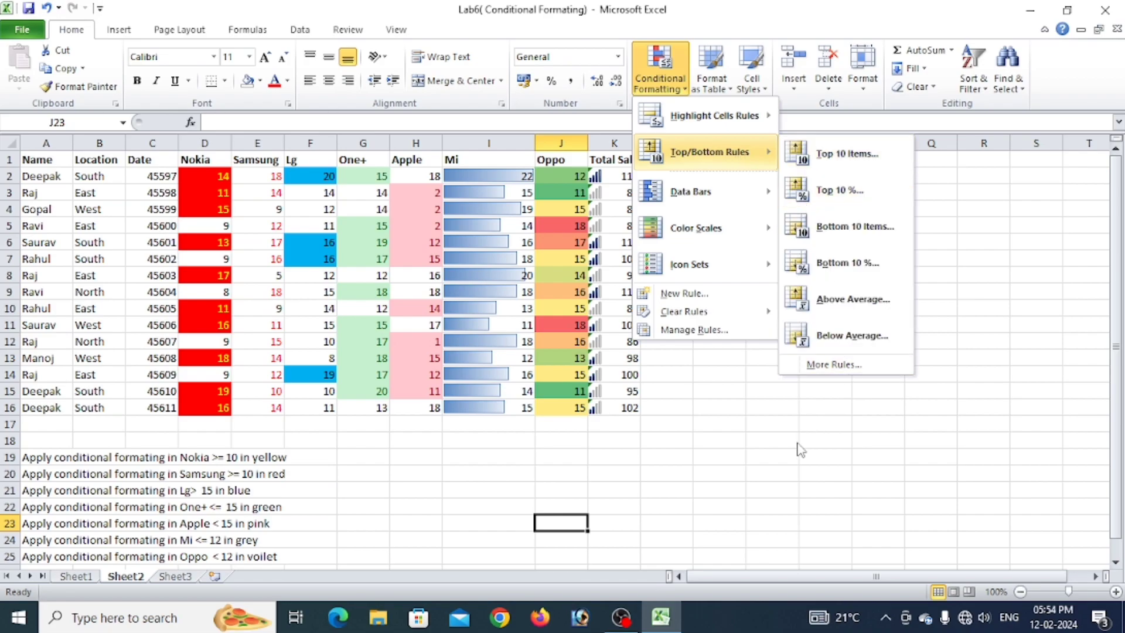
click(629, 501)
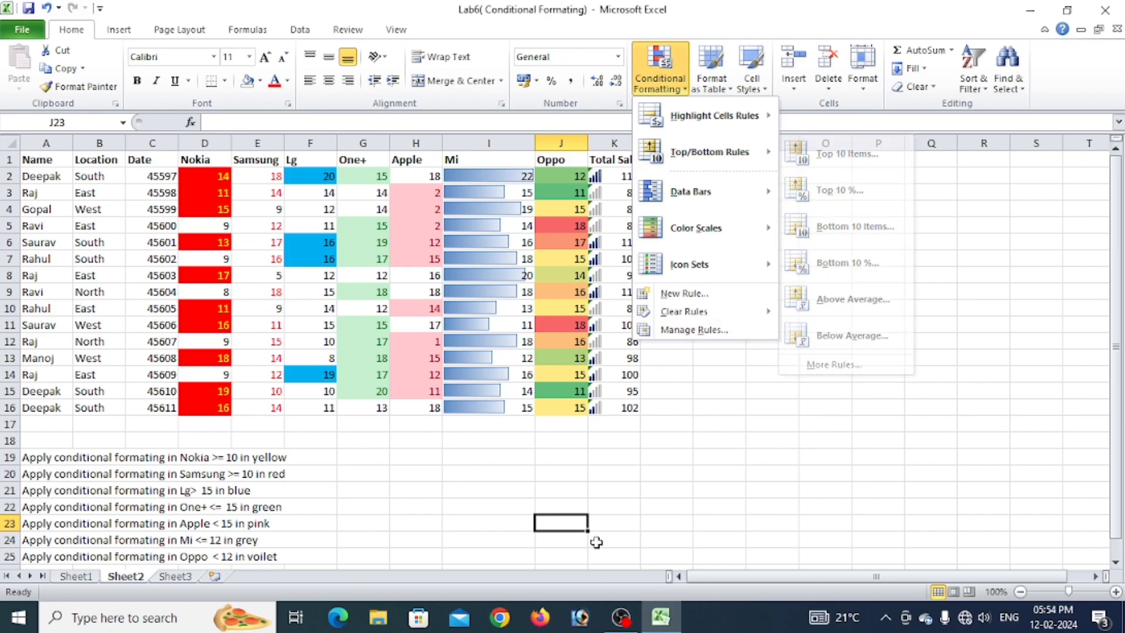
click(626, 513)
Review the formatting exercises listed below the table, select those in rows 22 to 25, and show the Highlight Cells Rules options
scroll(746, 168, down, 2)
scroll(355, 470, up, 1)
scroll(355, 470, down, 1)
drag(284, 458, 107, 411)
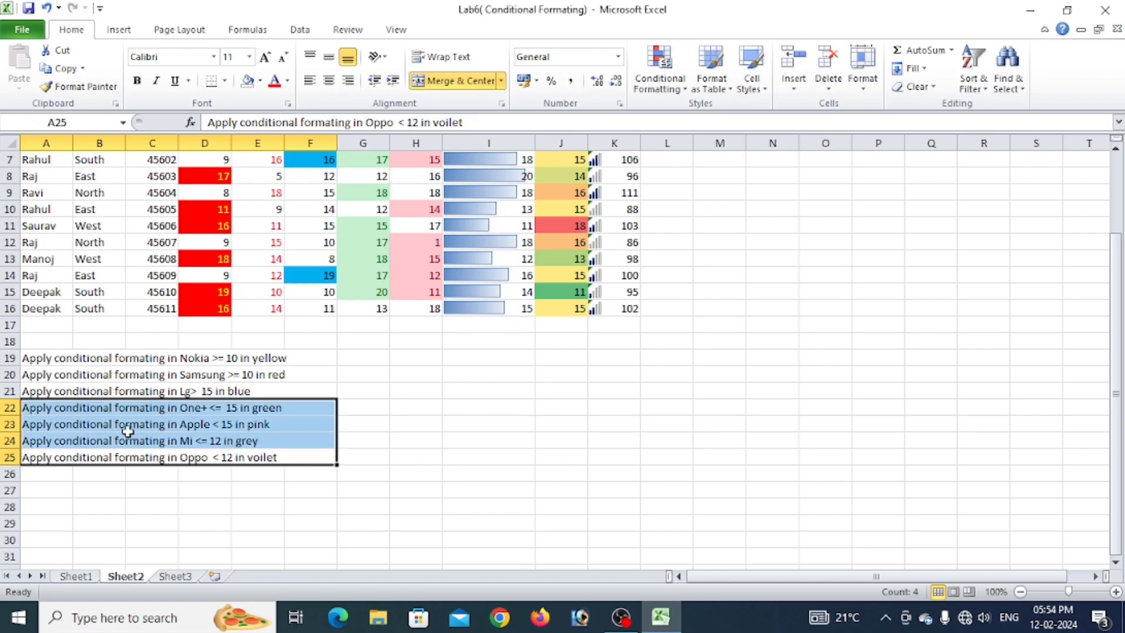
scroll(119, 433, up, 2)
click(660, 76)
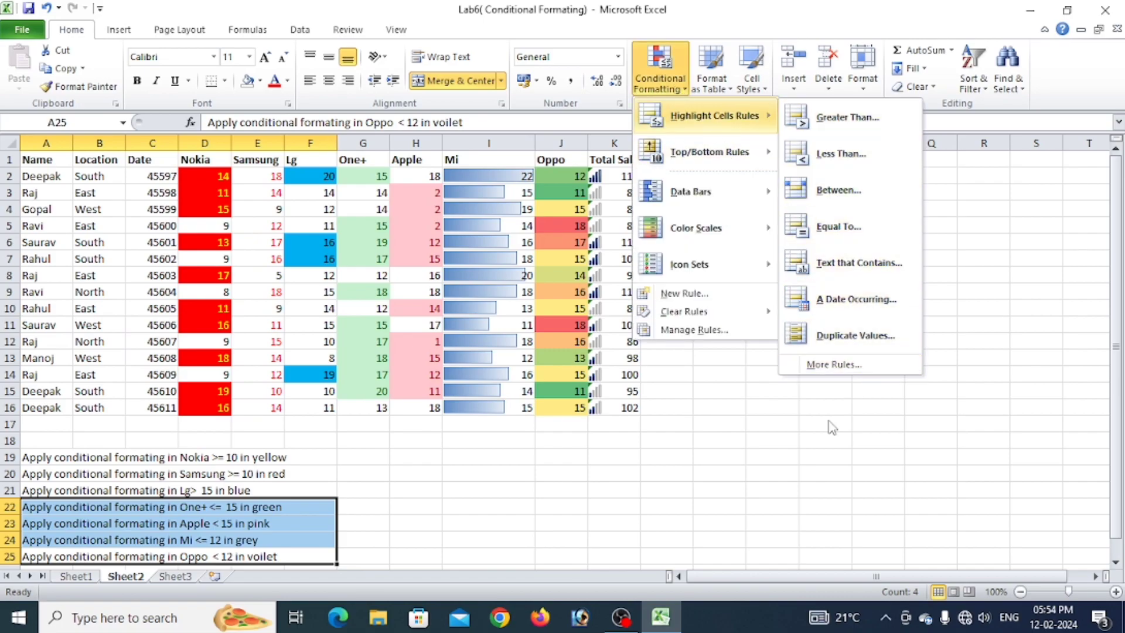
Highlight the Location cells in B2:B16 that contain the text South with Light Red Fill
click(744, 354)
click(739, 339)
drag(100, 176, 91, 409)
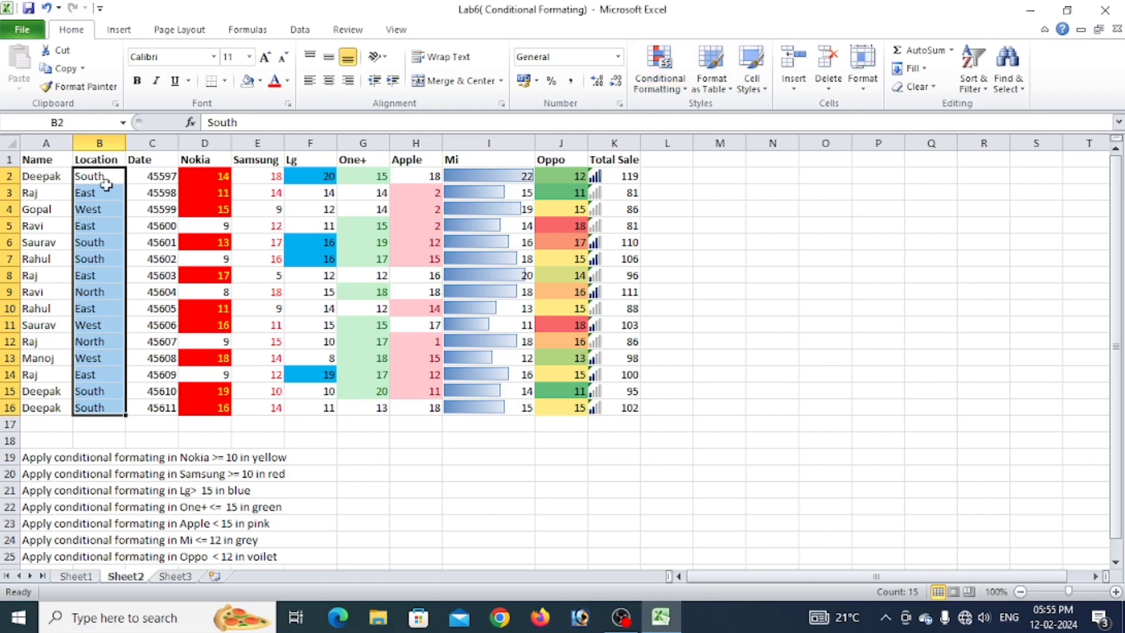
click(684, 75)
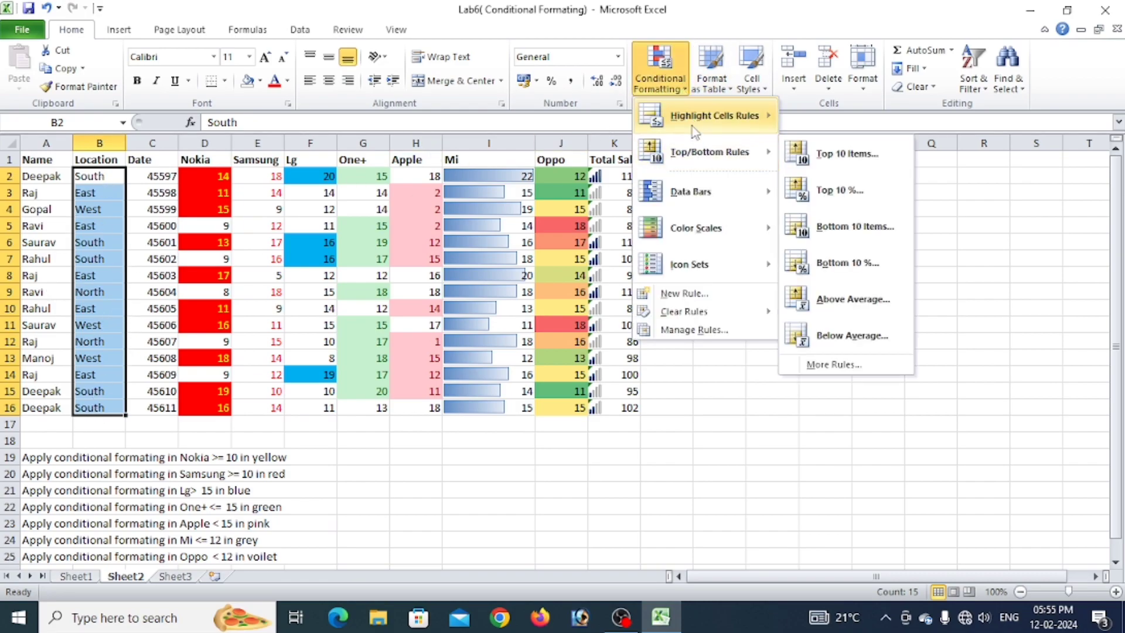
mouse_move(692, 128)
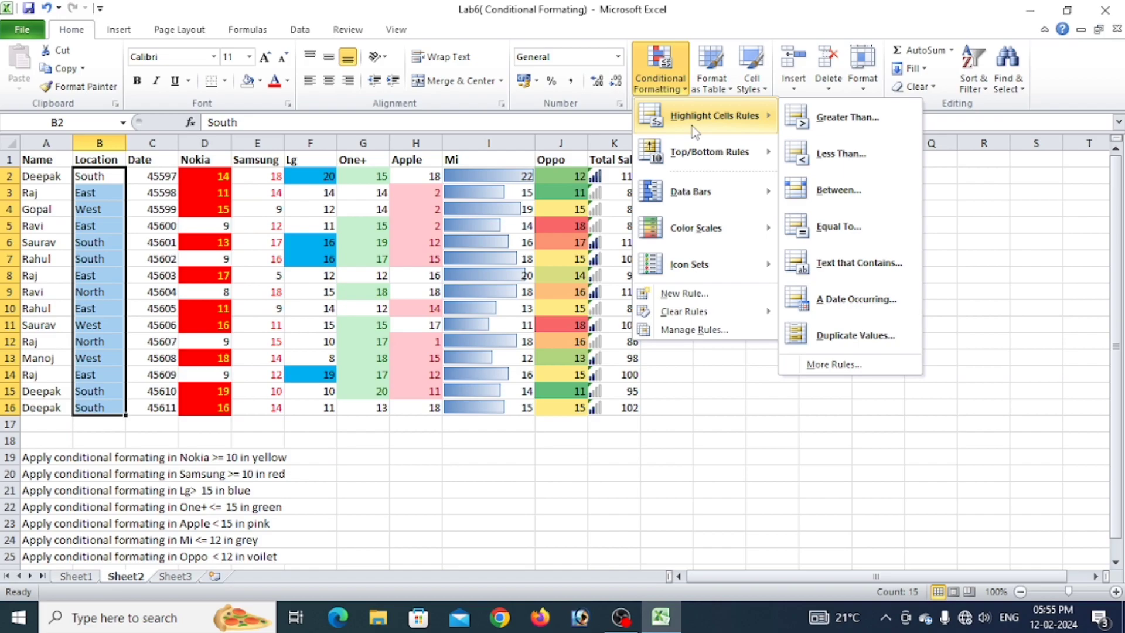
click(856, 265)
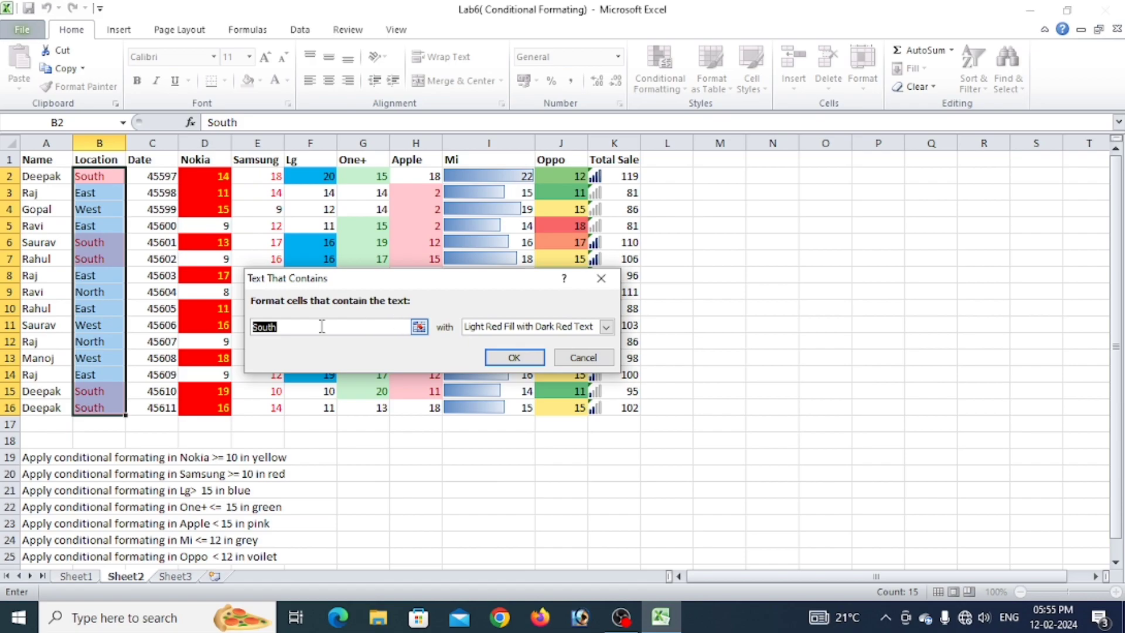
click(606, 327)
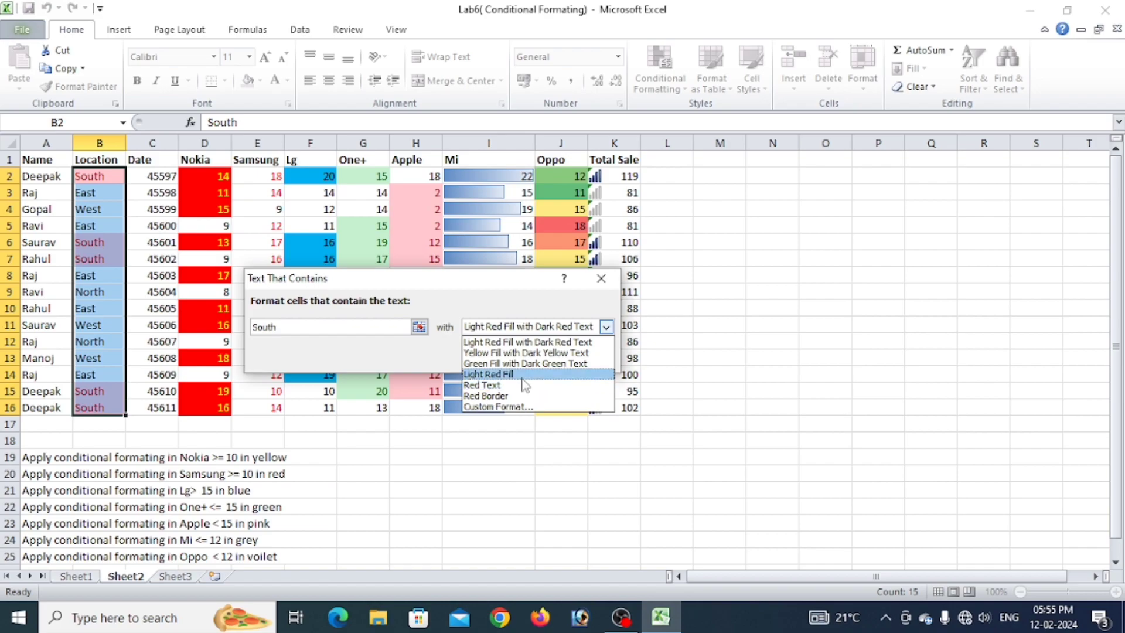
click(516, 374)
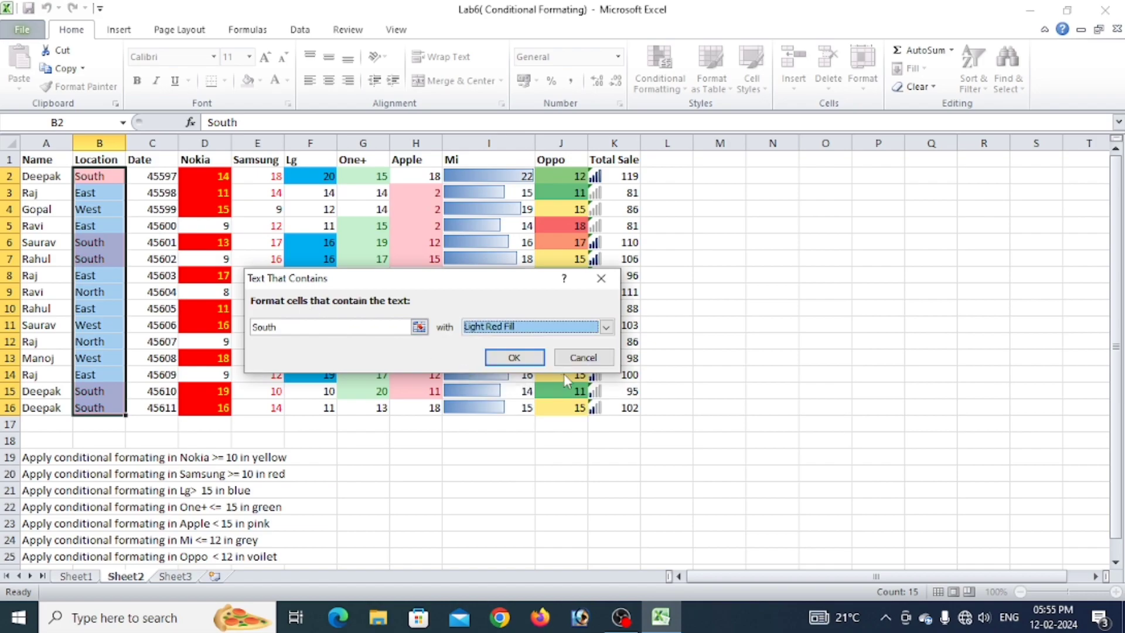
click(514, 357)
click(455, 459)
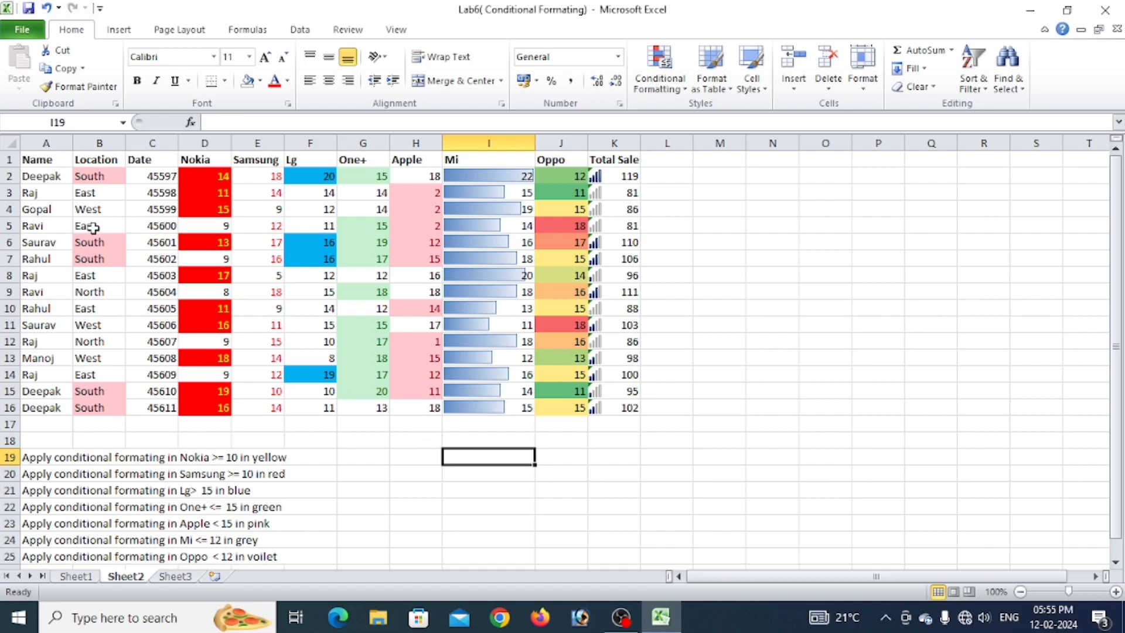
Highlight the Location cells in B2:B16 that contain the text East with Yellow Fill with Dark Yellow Text
drag(89, 176, 100, 407)
click(656, 62)
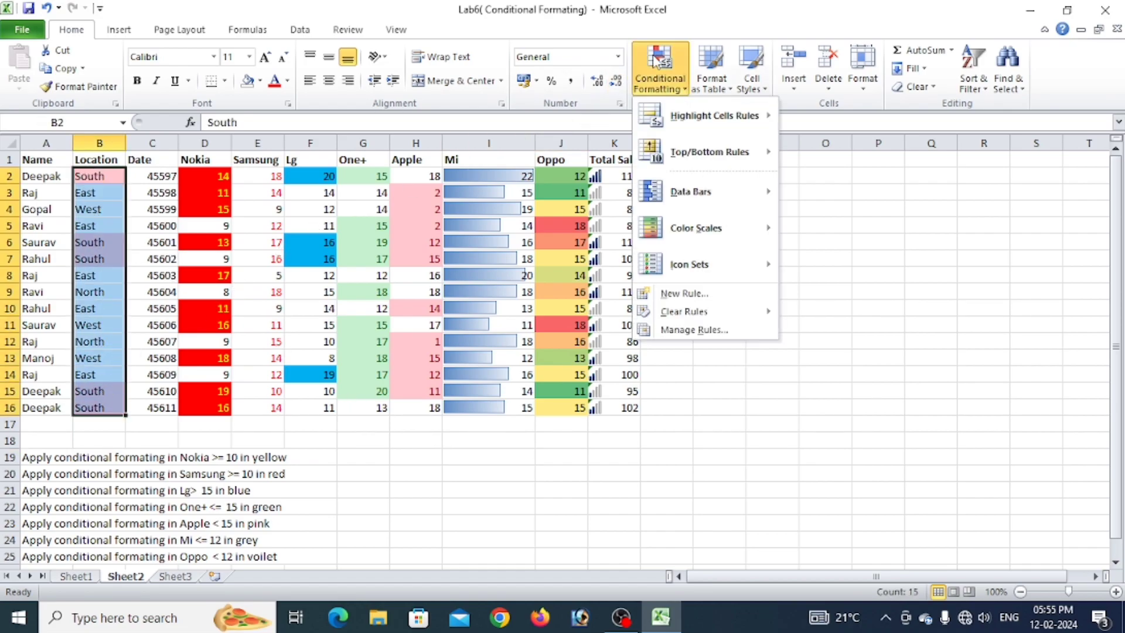
mouse_move(684, 114)
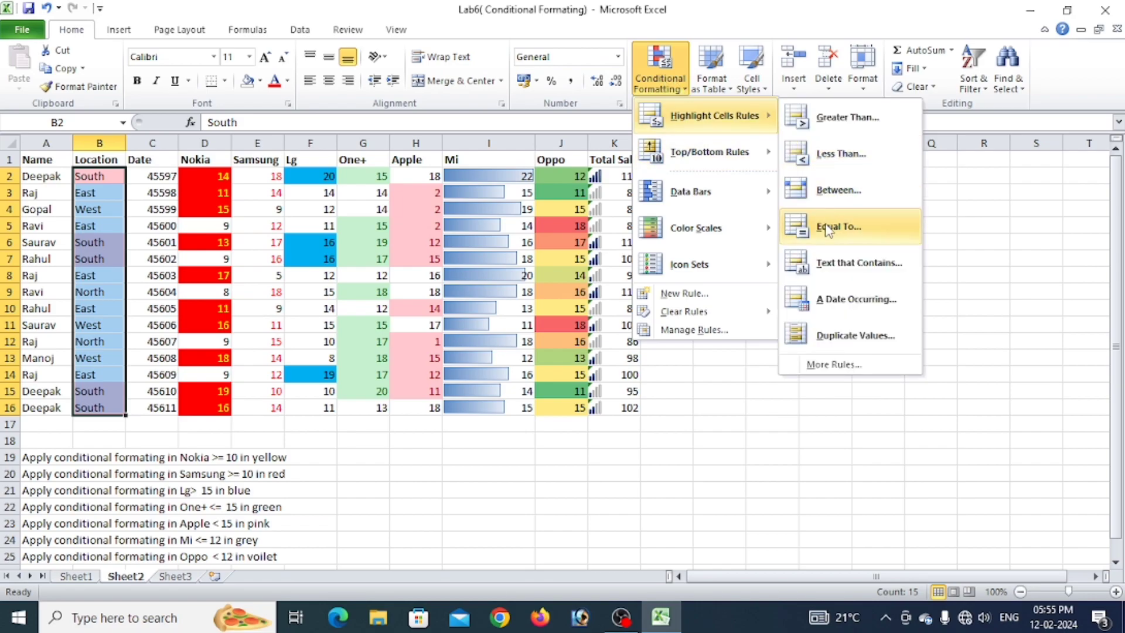
click(858, 262)
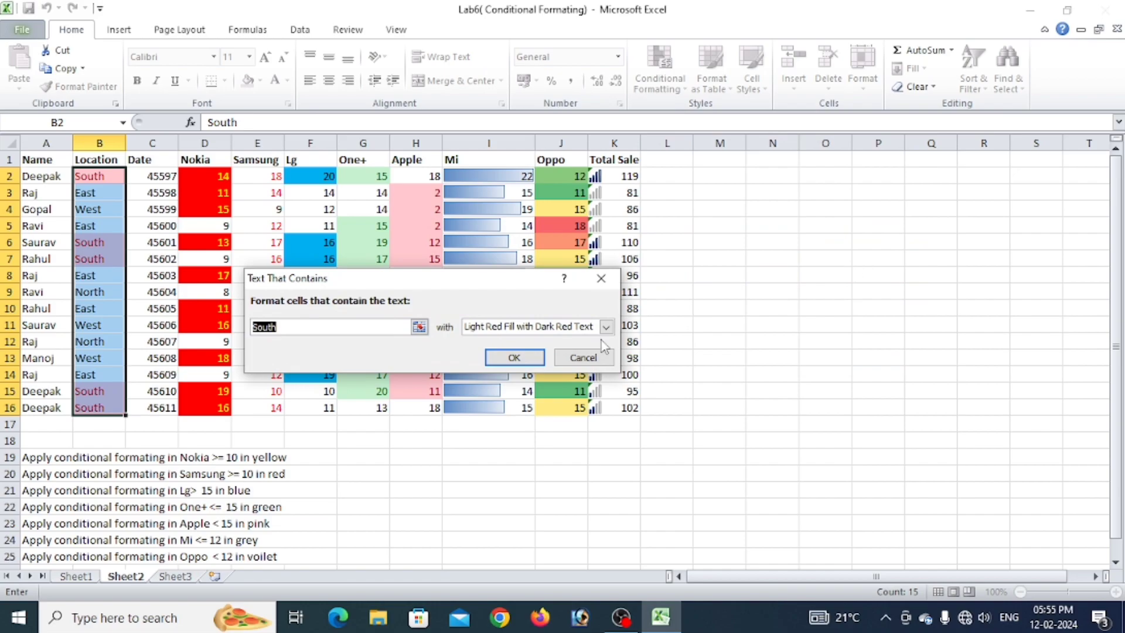
key(BackSpace)
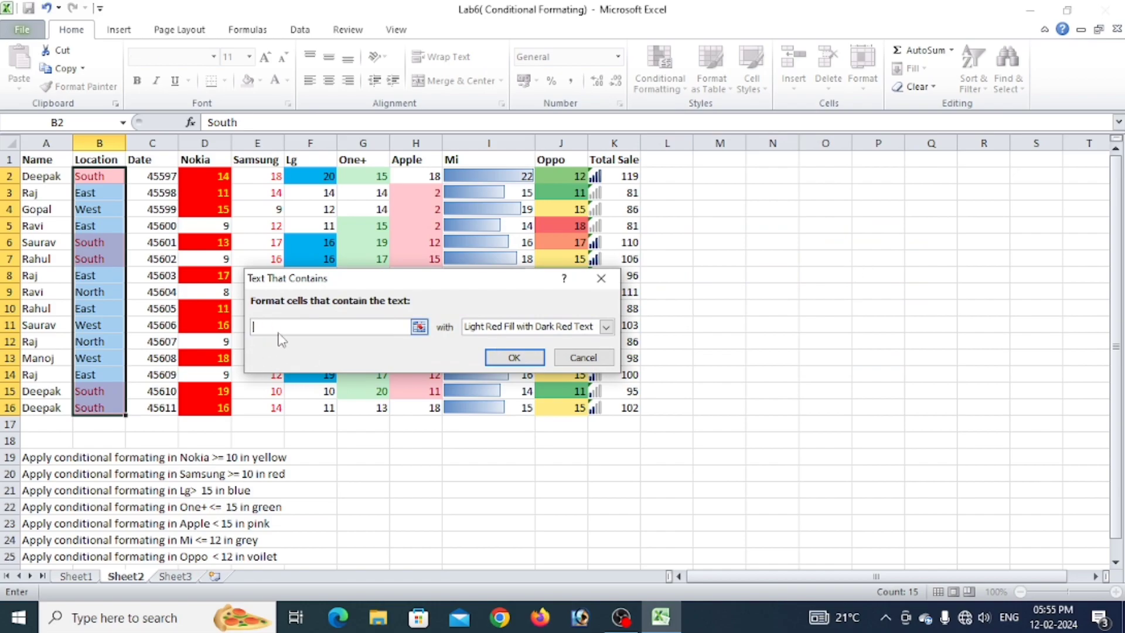
text(Eas)
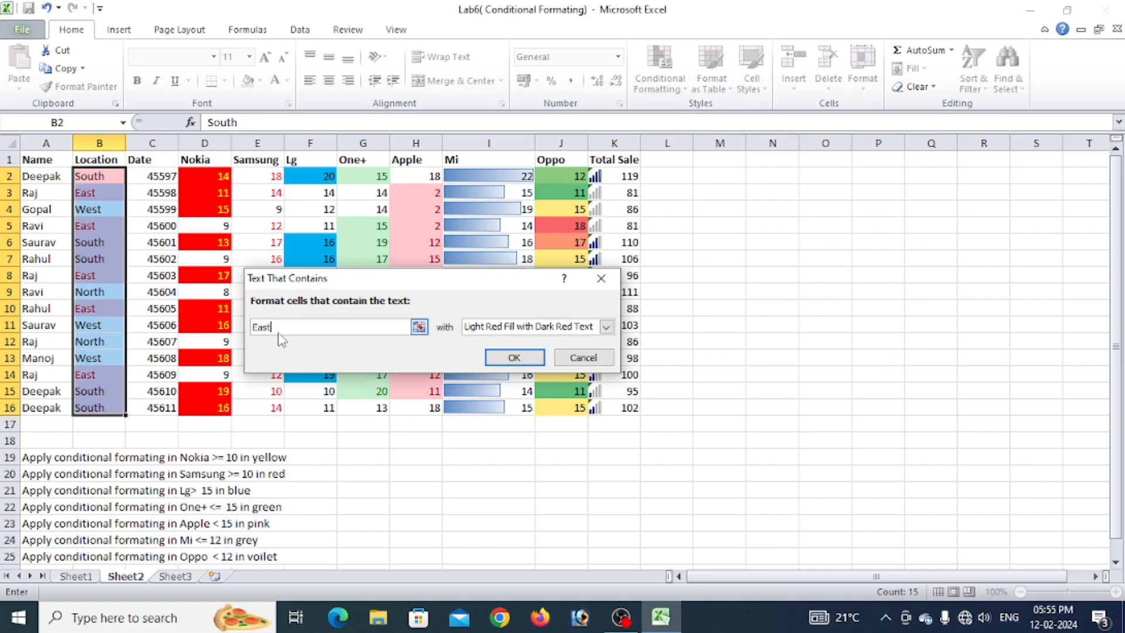
text(t)
click(606, 327)
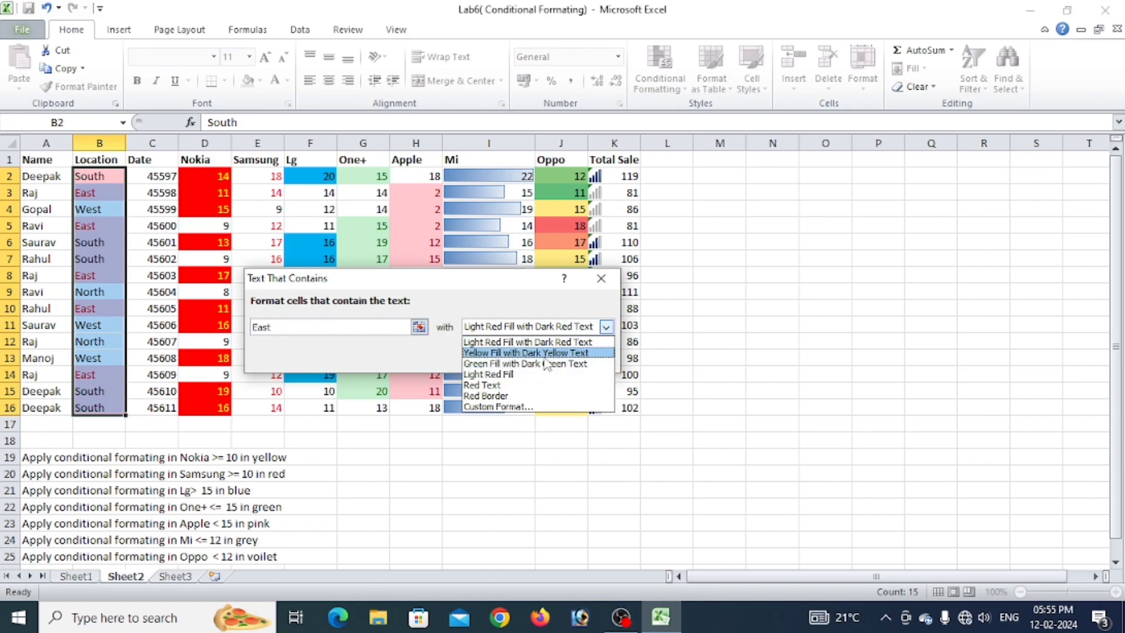
click(546, 364)
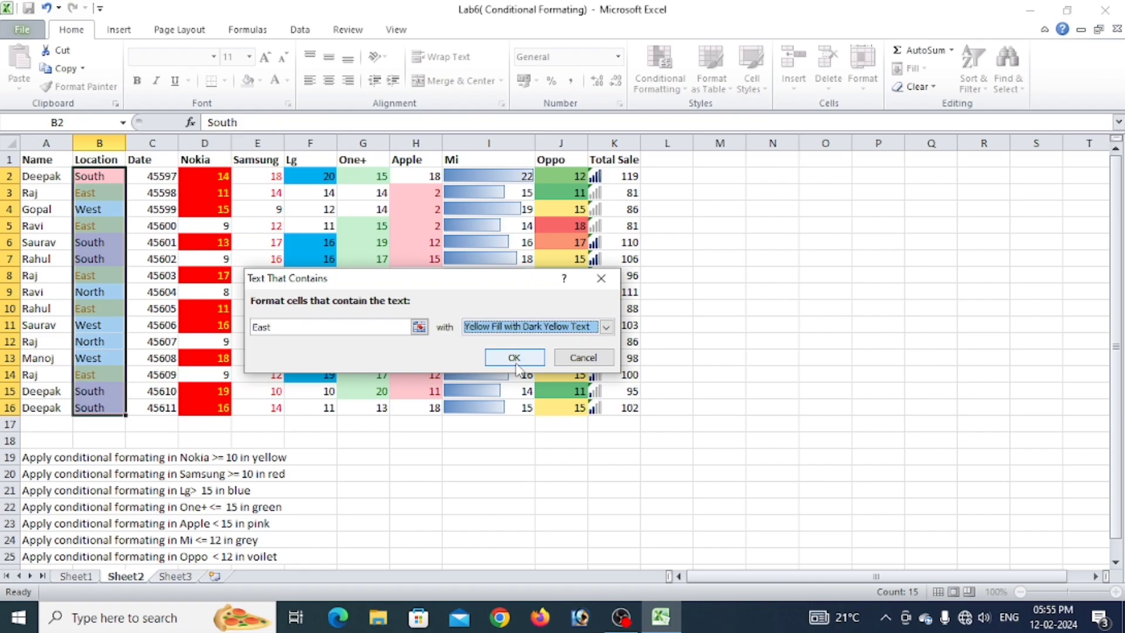
click(519, 359)
click(441, 553)
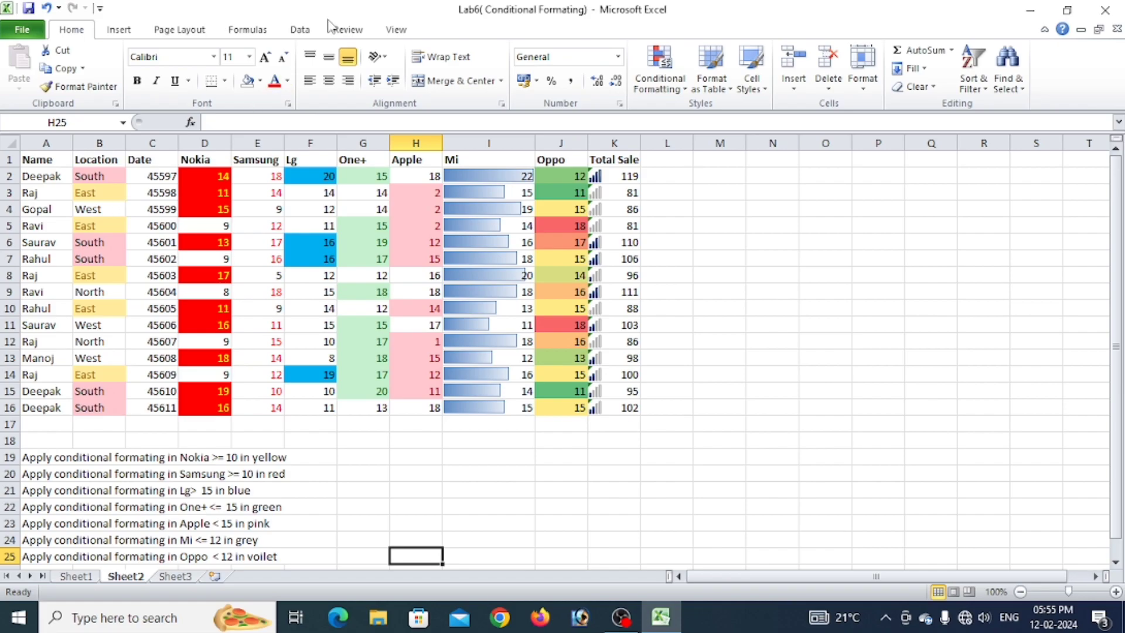
Review the Highlight Cells and Top/Bottom rule options, the formatted table and the exercises listed below it
click(659, 80)
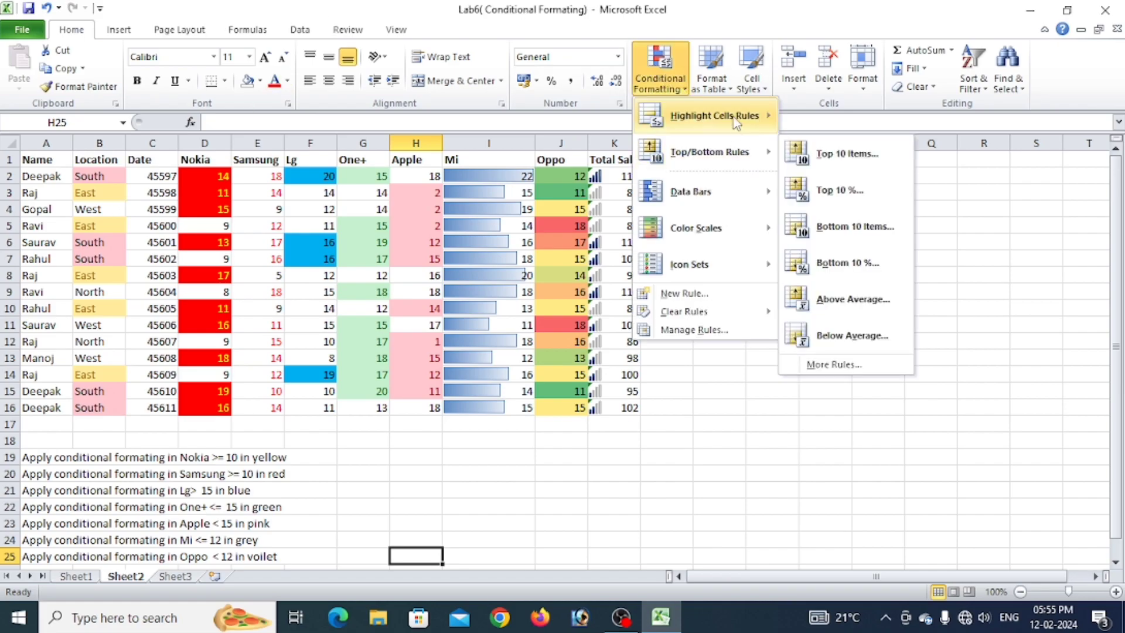
click(680, 511)
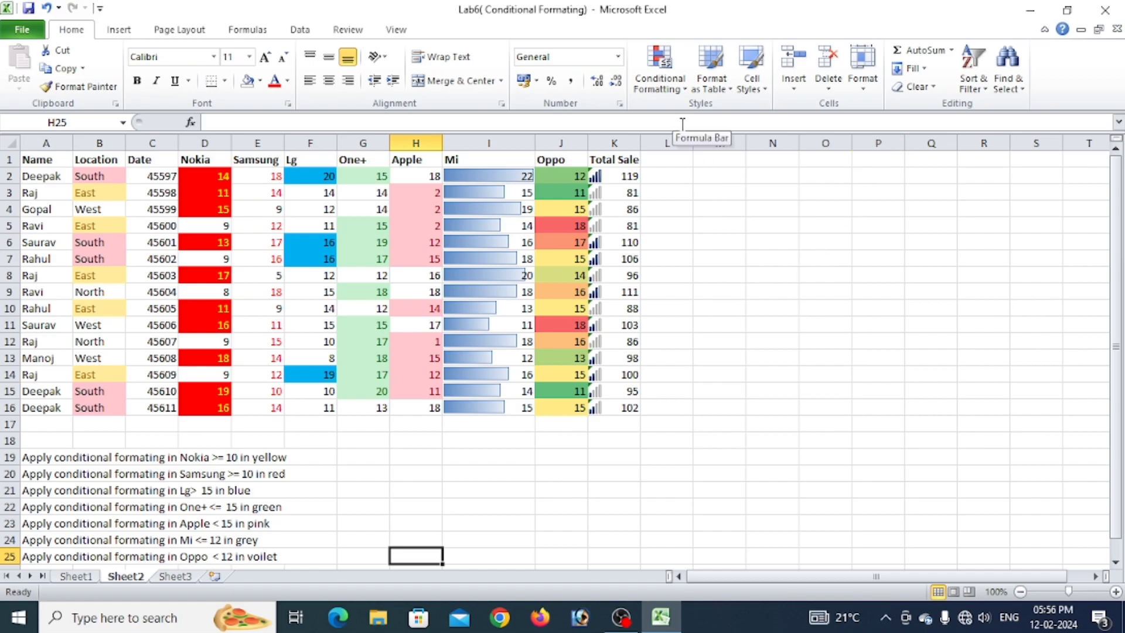
click(675, 82)
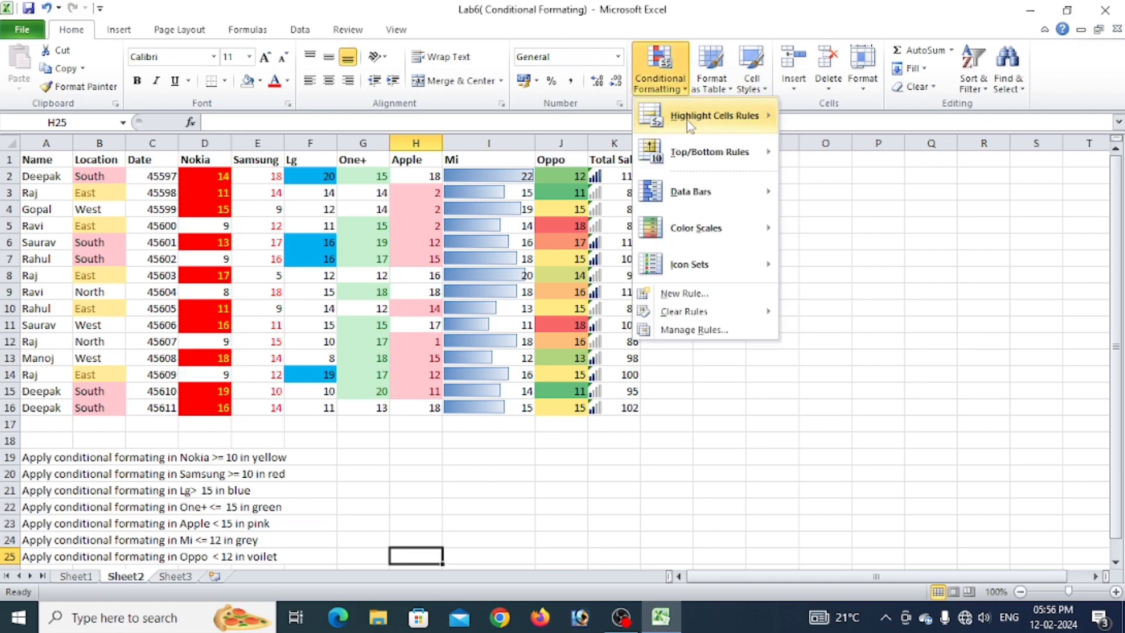
mouse_move(688, 122)
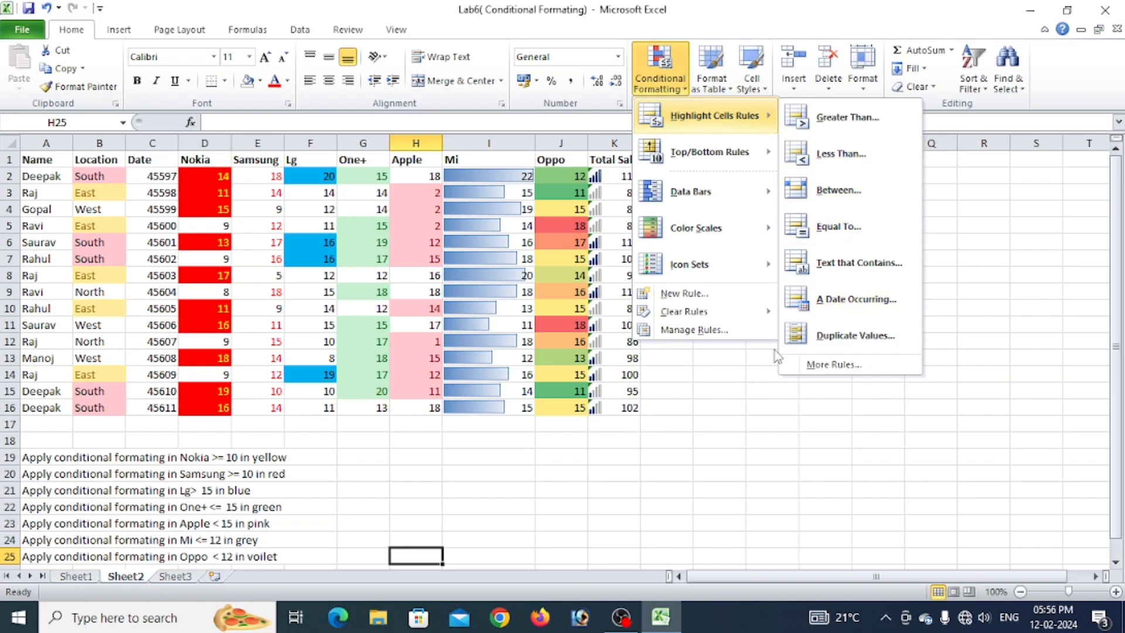
click(316, 518)
scroll(315, 518, down, 1)
scroll(315, 518, down, 1)
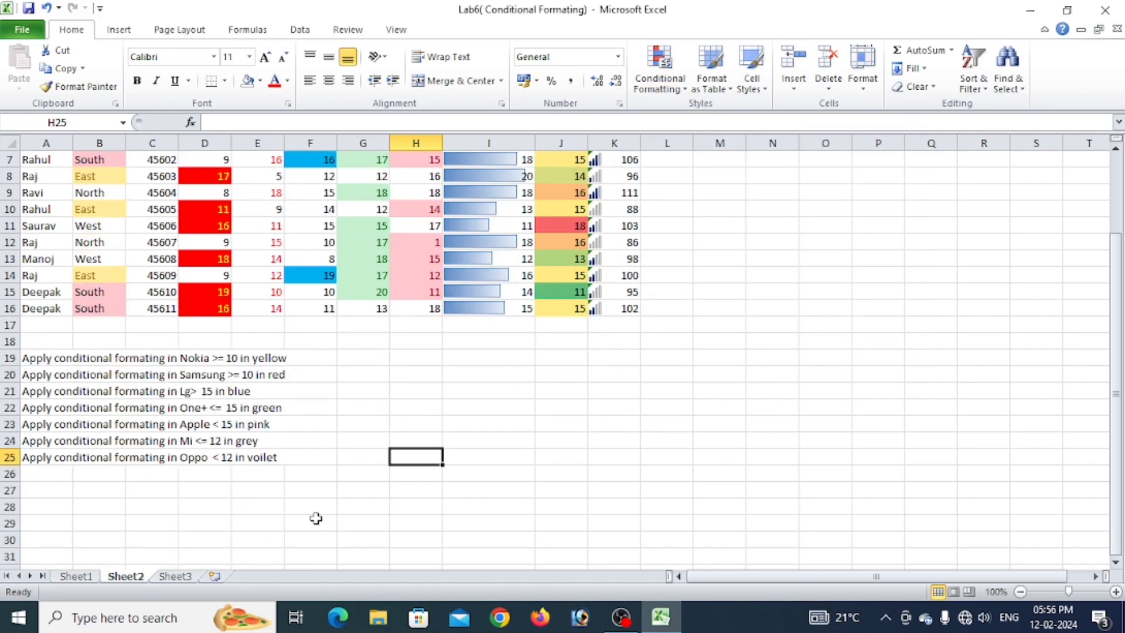
scroll(316, 518, up, 2)
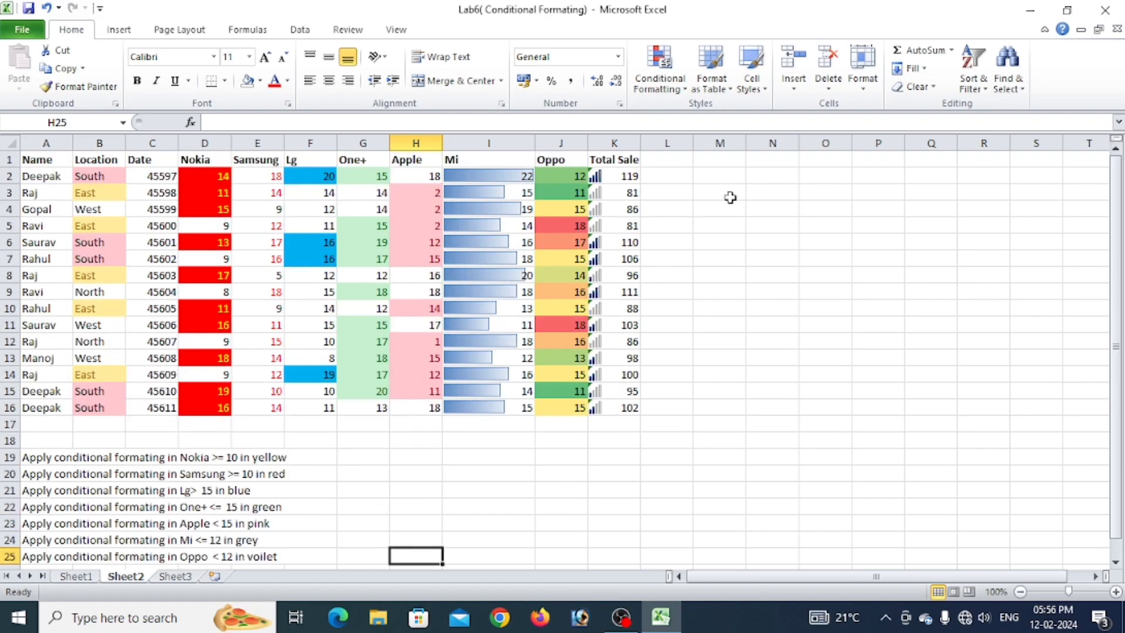